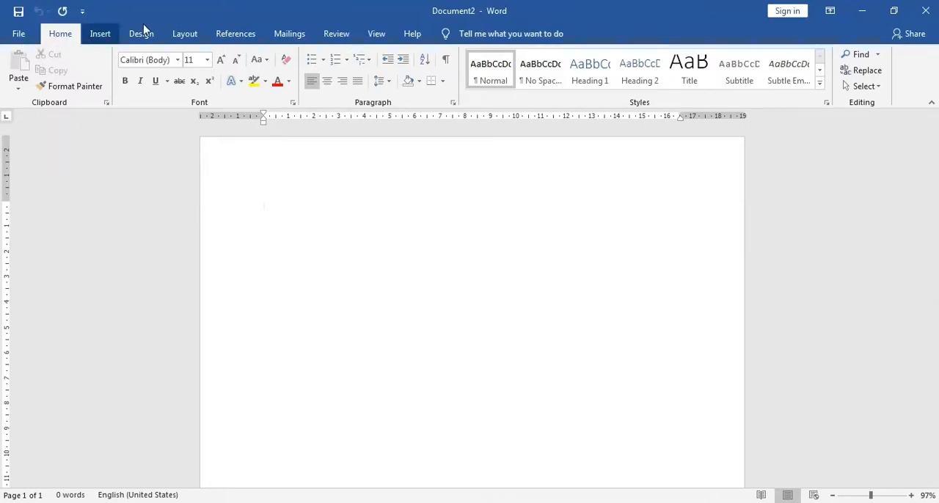
{"action": "left_click", "coordinate": [176, 37]}
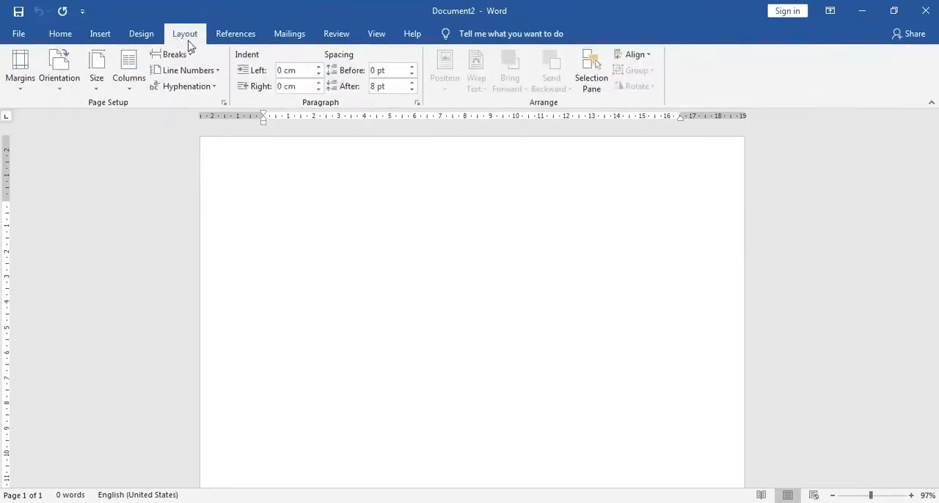
{"action": "left_click", "coordinate": [377, 36]}
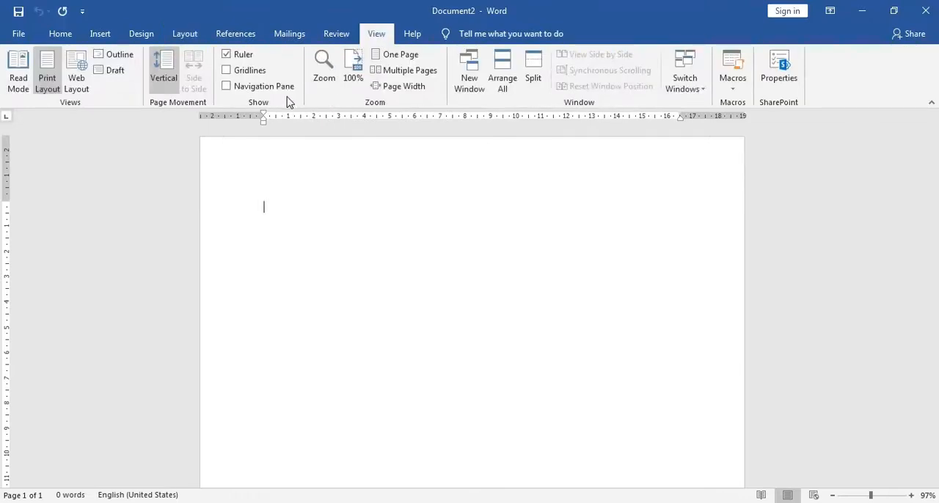
Insert the built-in Banded cover page into the blank document.
{"action": "left_click", "coordinate": [104, 39]}
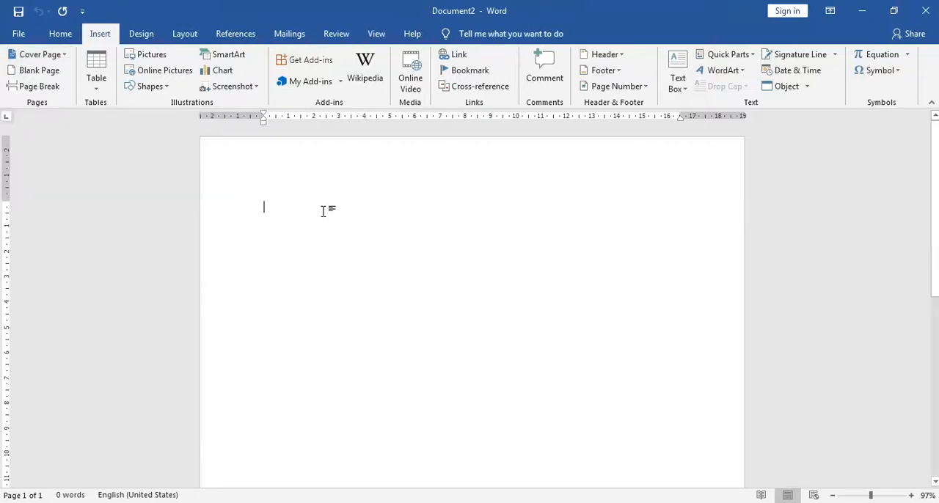
{"action": "scroll", "coordinate": [323, 247], "scroll_direction": "down", "scroll_amount": 3}
{"action": "scroll", "coordinate": [324, 244], "scroll_direction": "up", "scroll_amount": 3}
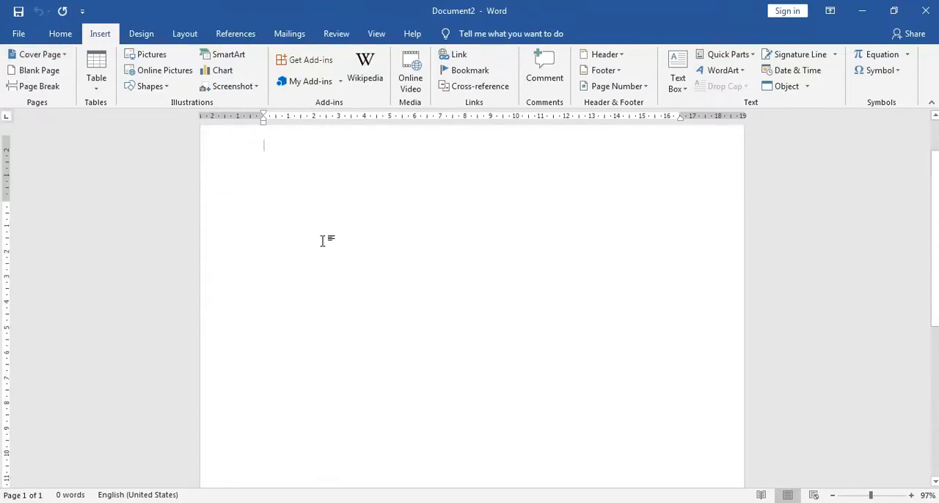
{"action": "left_click", "coordinate": [64, 58]}
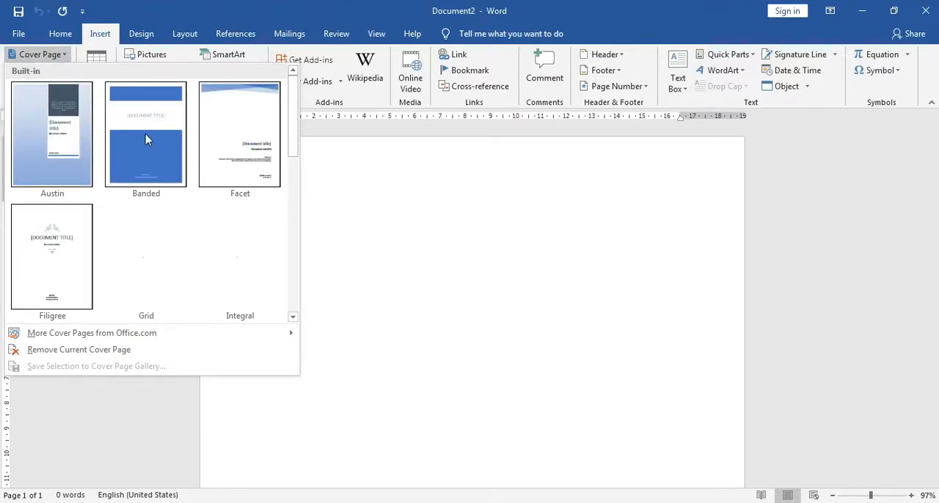
{"action": "left_click", "coordinate": [66, 57]}
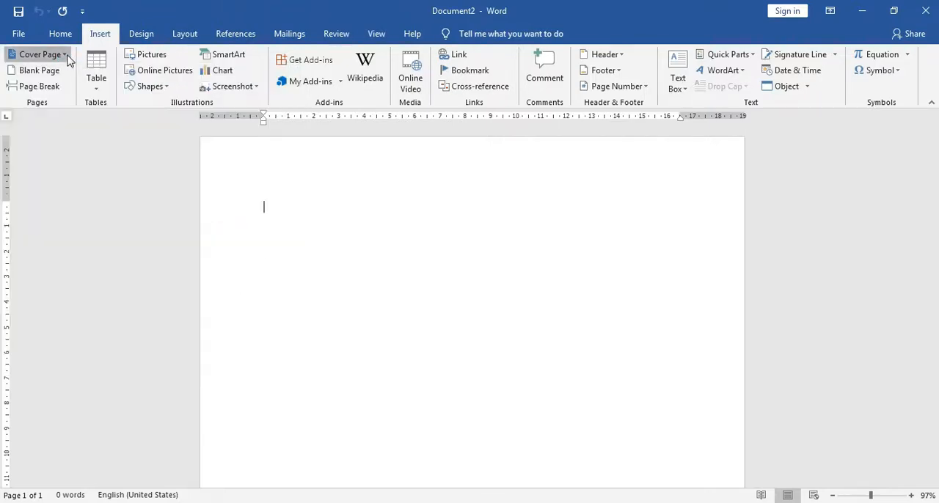
{"action": "left_click", "coordinate": [65, 57]}
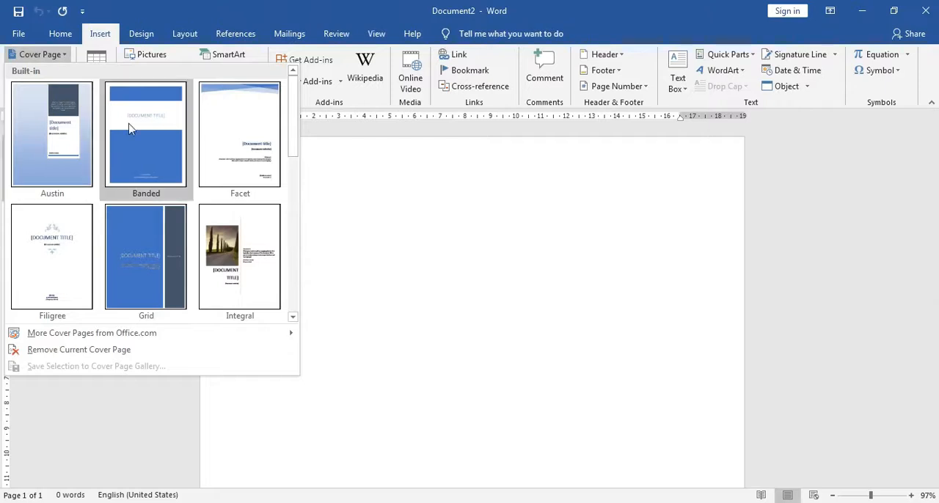
{"action": "left_click", "coordinate": [147, 140]}
Examine the layout of the inserted cover page, including its colored bands and title placeholder.
{"action": "scroll", "coordinate": [420, 215], "scroll_direction": "down", "scroll_amount": 8}
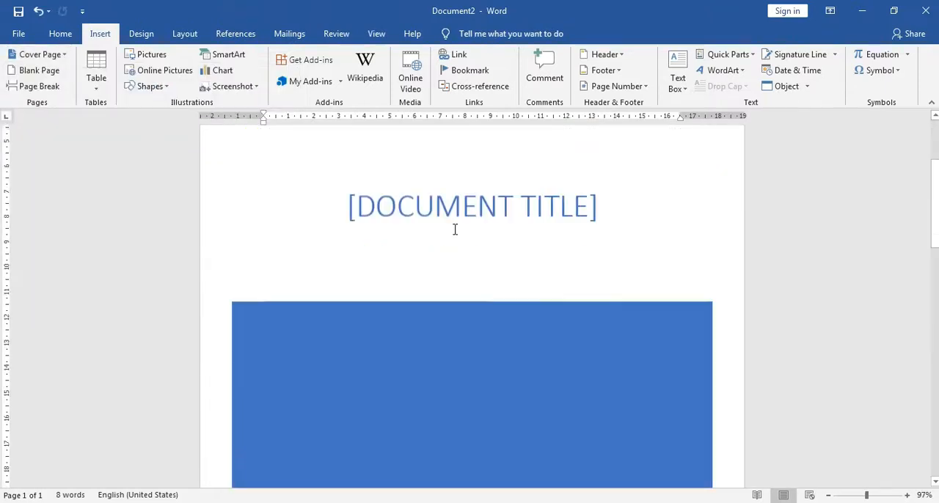
{"action": "scroll", "coordinate": [468, 240], "scroll_direction": "down", "scroll_amount": 3}
{"action": "scroll", "coordinate": [467, 239], "scroll_direction": "up", "scroll_amount": 12}
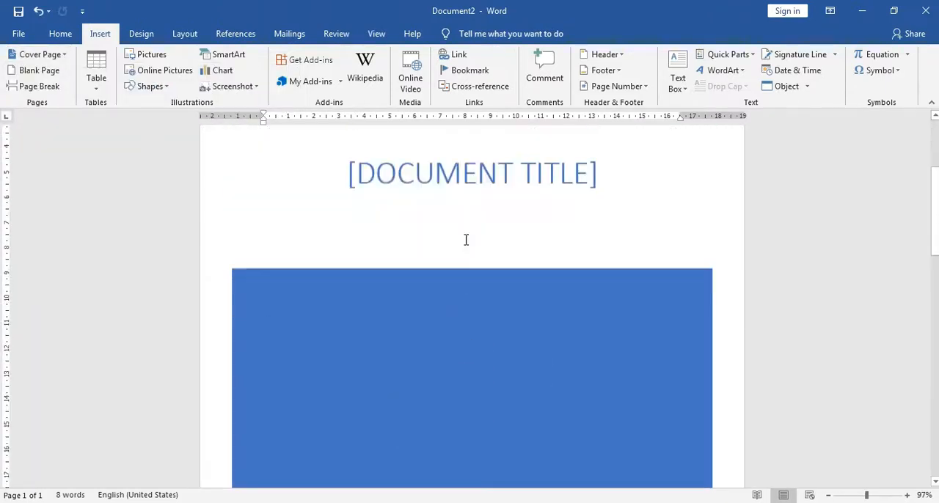
{"action": "scroll", "coordinate": [418, 308], "scroll_direction": "down", "scroll_amount": 10}
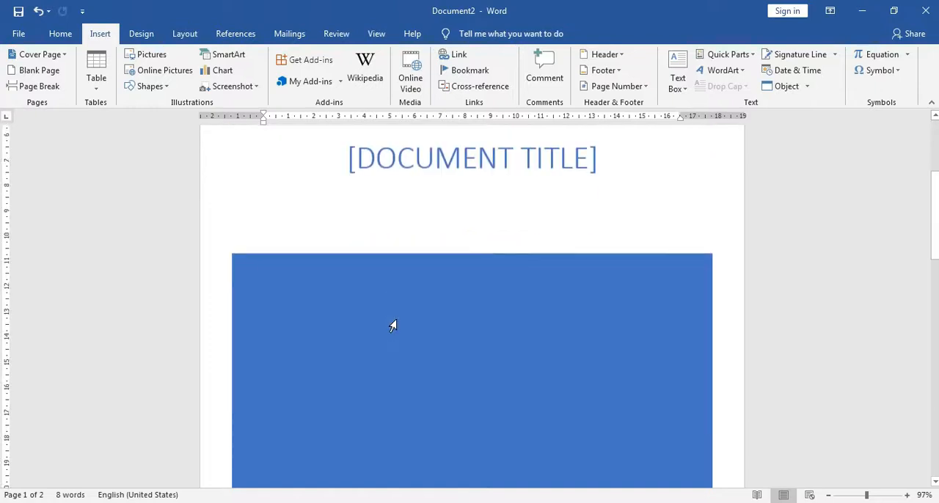
{"action": "scroll", "coordinate": [398, 320], "scroll_direction": "up", "scroll_amount": 10}
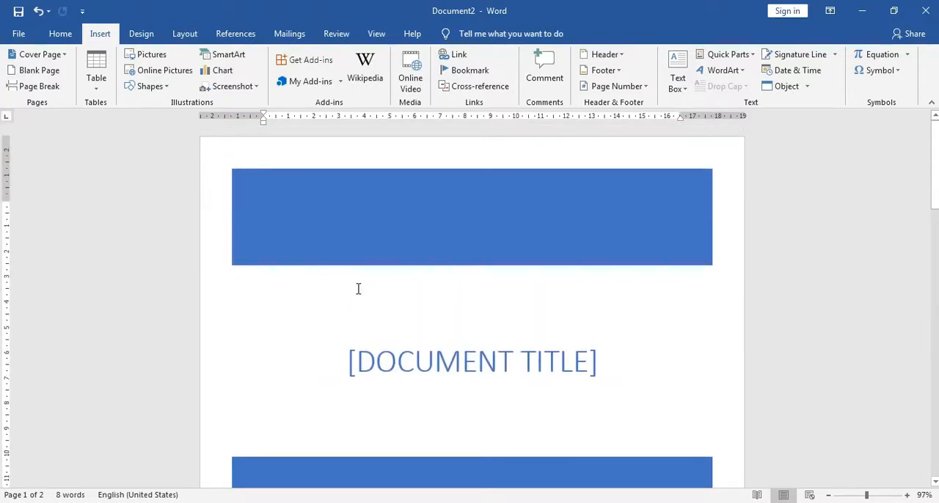
{"action": "scroll", "coordinate": [360, 330], "scroll_direction": "down", "scroll_amount": 2}
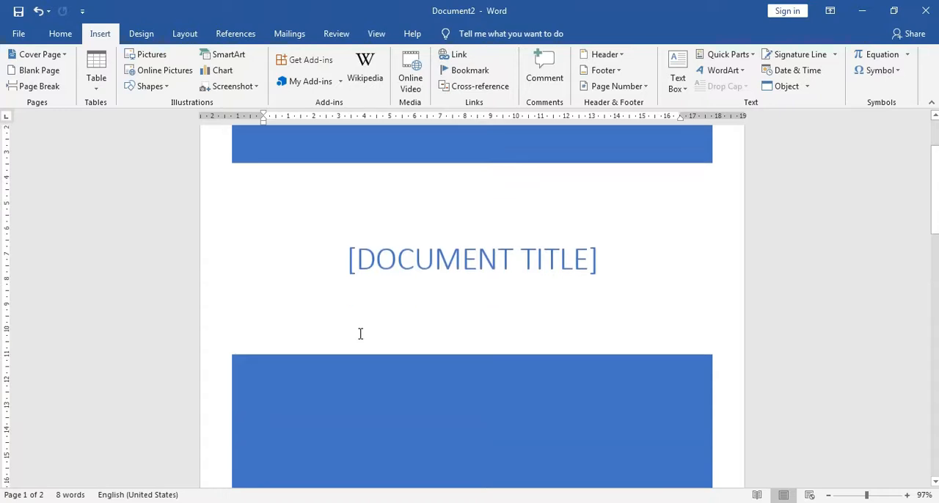
{"action": "scroll", "coordinate": [359, 334], "scroll_direction": "up", "scroll_amount": 2}
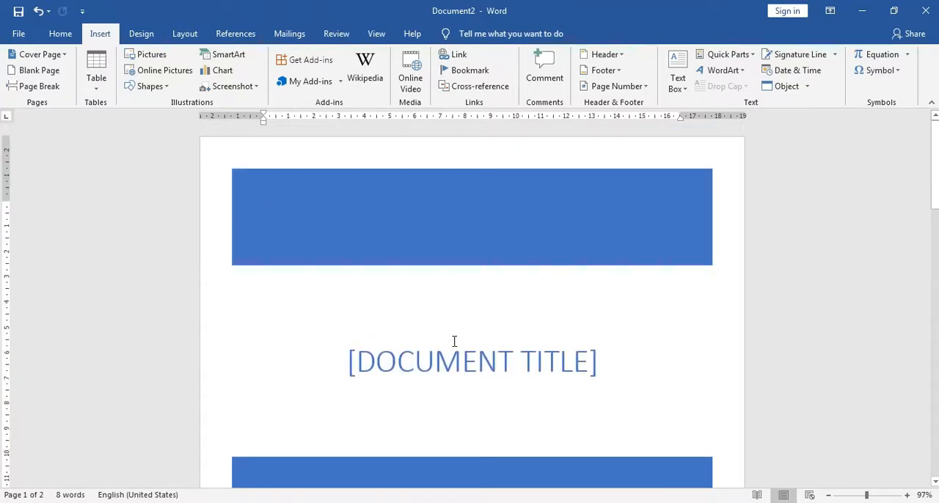
{"action": "scroll", "coordinate": [453, 342], "scroll_direction": "down", "scroll_amount": 6}
{"action": "scroll", "coordinate": [448, 343], "scroll_direction": "up", "scroll_amount": 4}
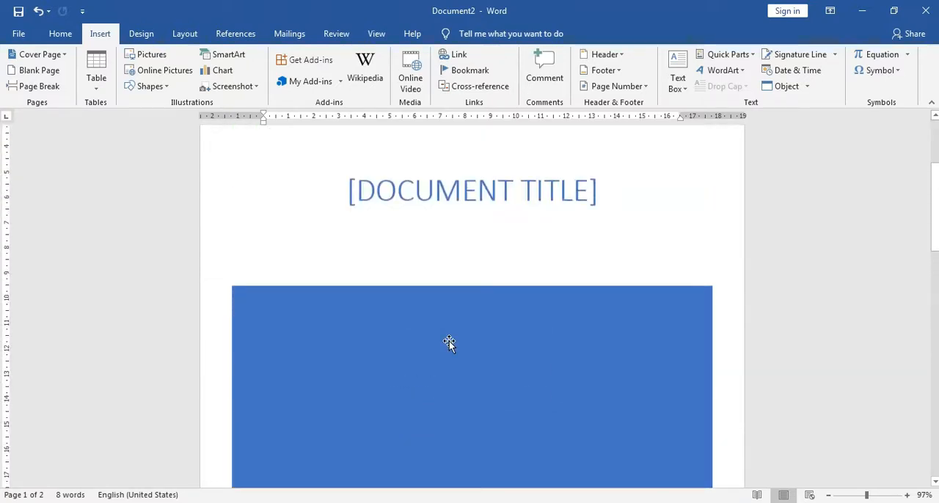
{"action": "scroll", "coordinate": [448, 341], "scroll_direction": "up", "scroll_amount": 3}
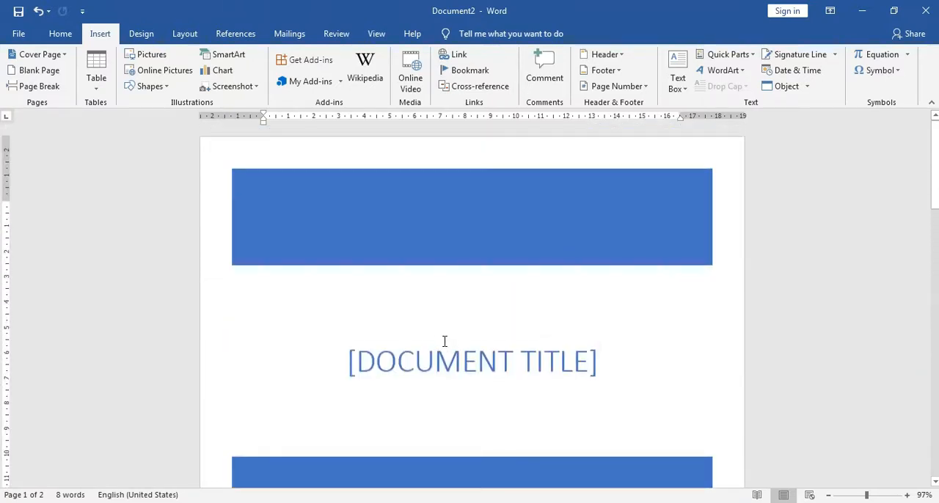
Delete the document title placeholder between the two blue bands of the cover page.
{"action": "left_click", "coordinate": [591, 366]}
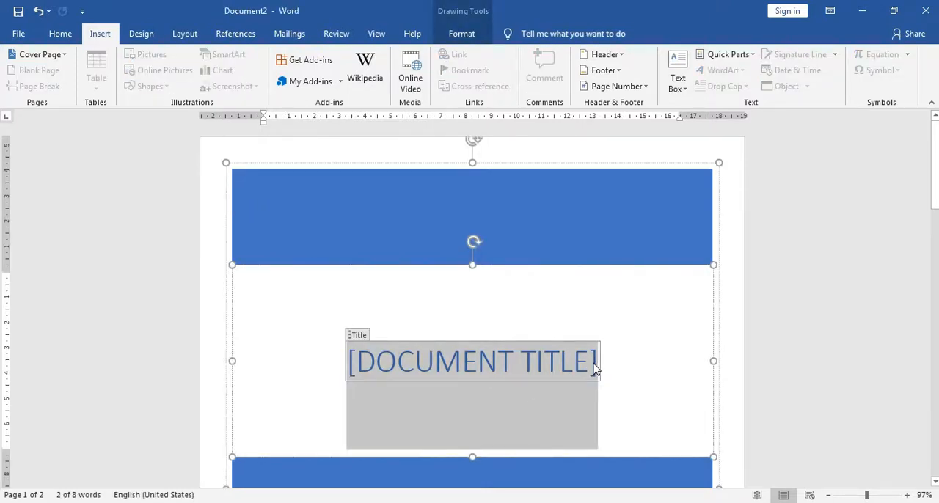
{"action": "left_click", "coordinate": [599, 362]}
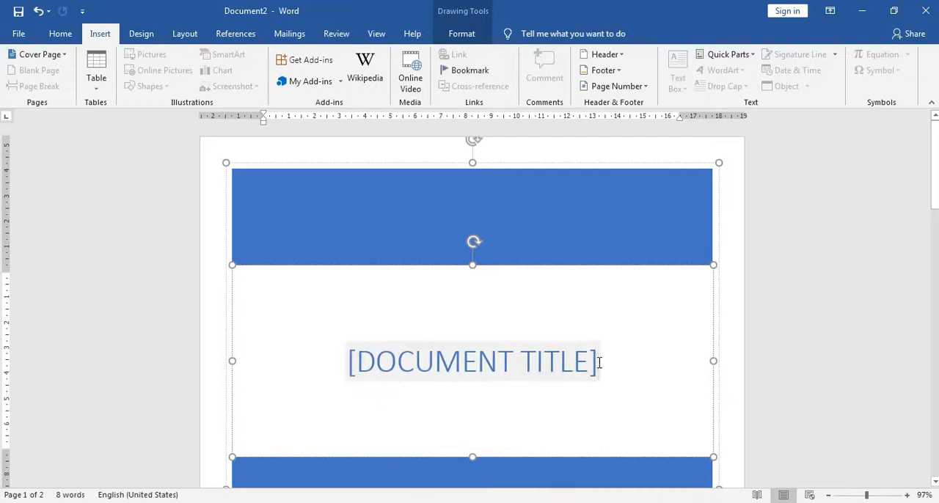
{"action": "key", "text": "BackSpace"}
{"action": "key", "text": "BackSpace"}
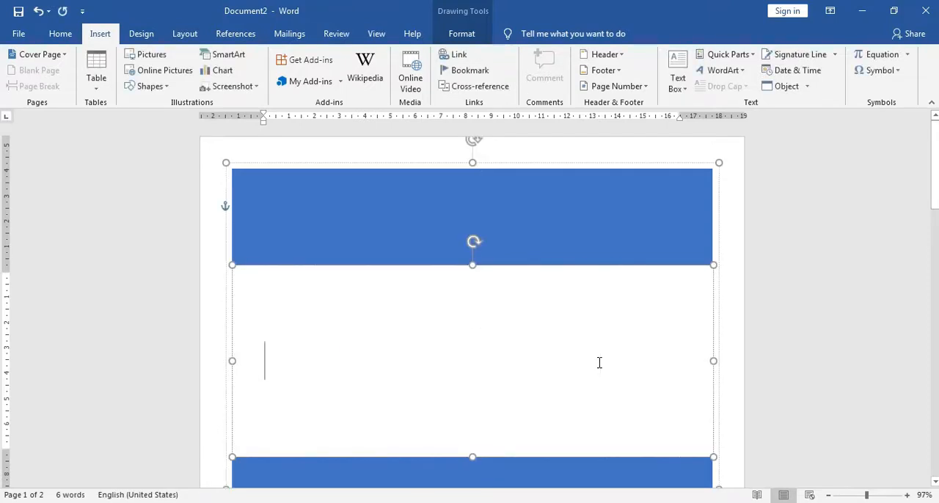
Enter LAPORAN PRODUKSI as the cover page title and center it horizontally.
{"action": "type", "text": "LAPORAN"}
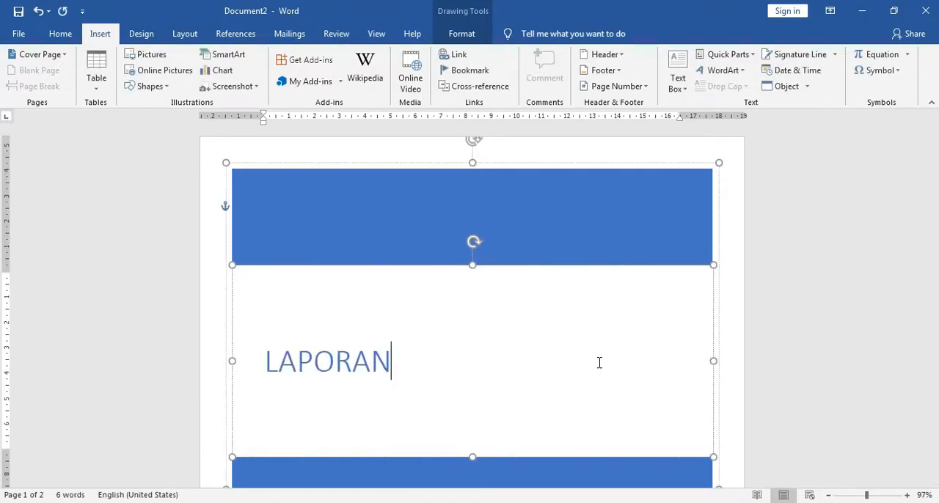
{"action": "type", "text": " PENERI"}
{"action": "key", "text": "BackSpace"}
{"action": "key", "text": "BackSpace"}
{"action": "key", "text": "BackSpace"}
{"action": "key", "text": "BackSpace"}
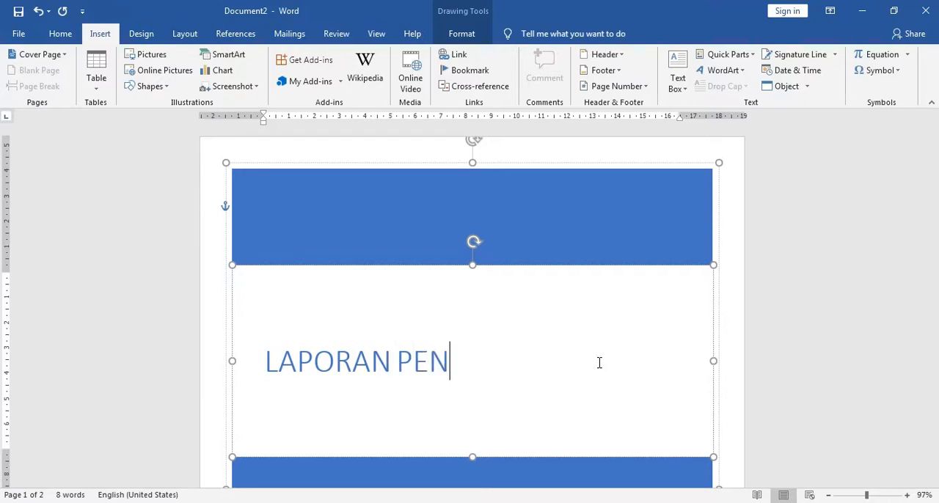
{"action": "type", "text": "RODUKI"}
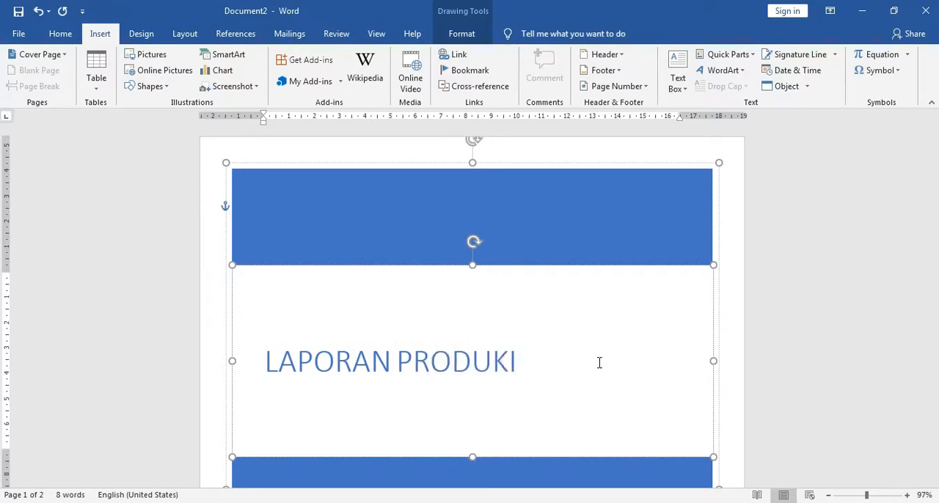
{"action": "key", "text": "BackSpace"}
{"action": "type", "text": "SI"}
{"action": "left_click", "coordinate": [60, 34]}
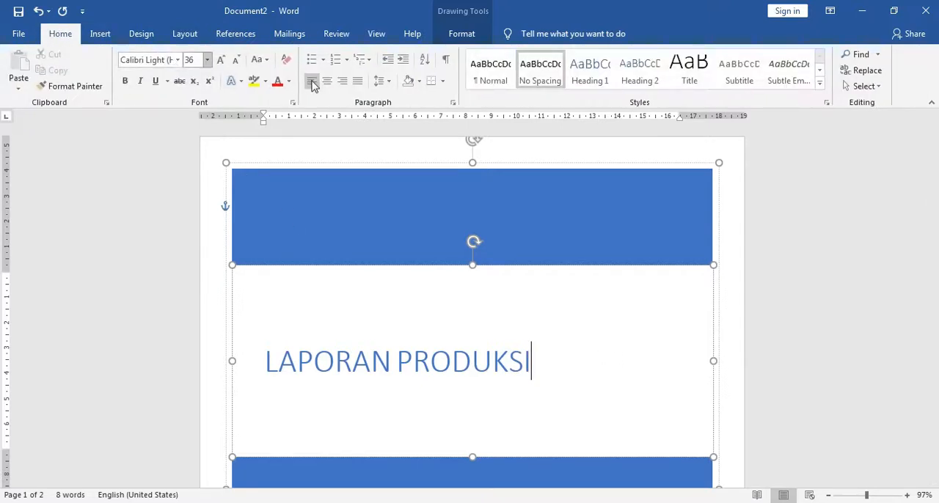
{"action": "left_click", "coordinate": [327, 81]}
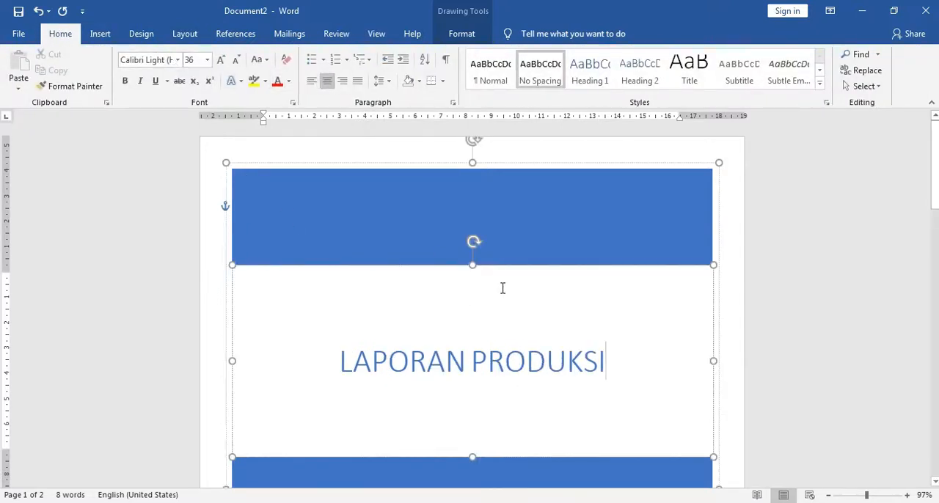
{"action": "scroll", "coordinate": [499, 294], "scroll_direction": "down", "scroll_amount": 5}
{"action": "scroll", "coordinate": [496, 300], "scroll_direction": "down", "scroll_amount": 2}
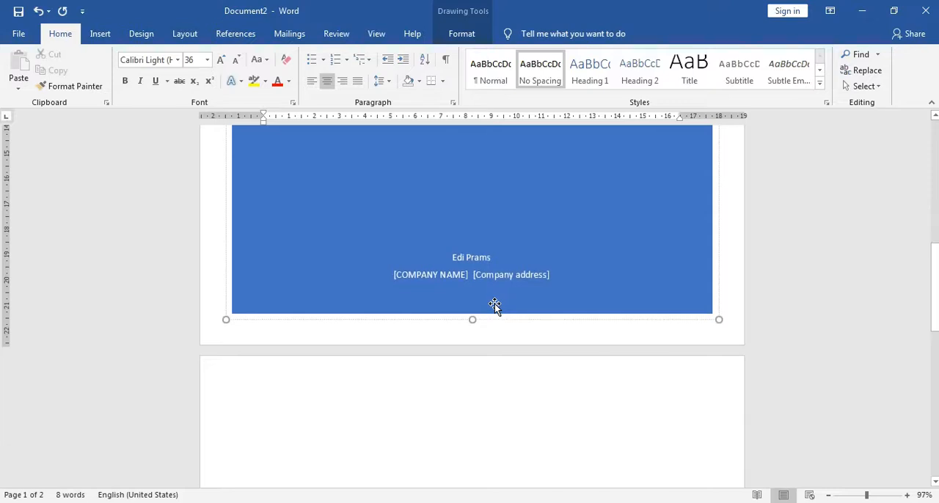
{"action": "scroll", "coordinate": [496, 279], "scroll_direction": "up", "scroll_amount": 5}
{"action": "scroll", "coordinate": [496, 265], "scroll_direction": "up", "scroll_amount": 3}
Try a solid orange fill on the upper blue band of the cover page, undo it and close the shape formatting settings.
{"action": "left_click", "coordinate": [553, 239]}
{"action": "left_click", "coordinate": [504, 359]}
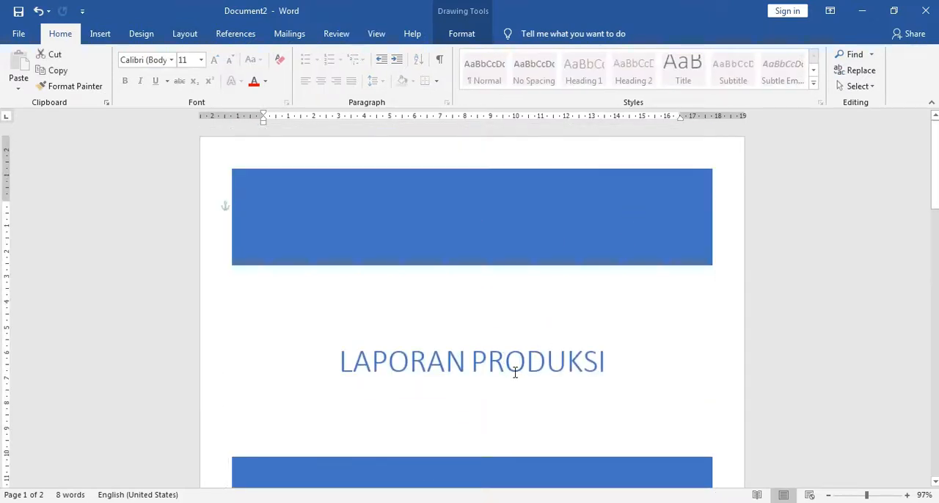
{"action": "left_click", "coordinate": [550, 216]}
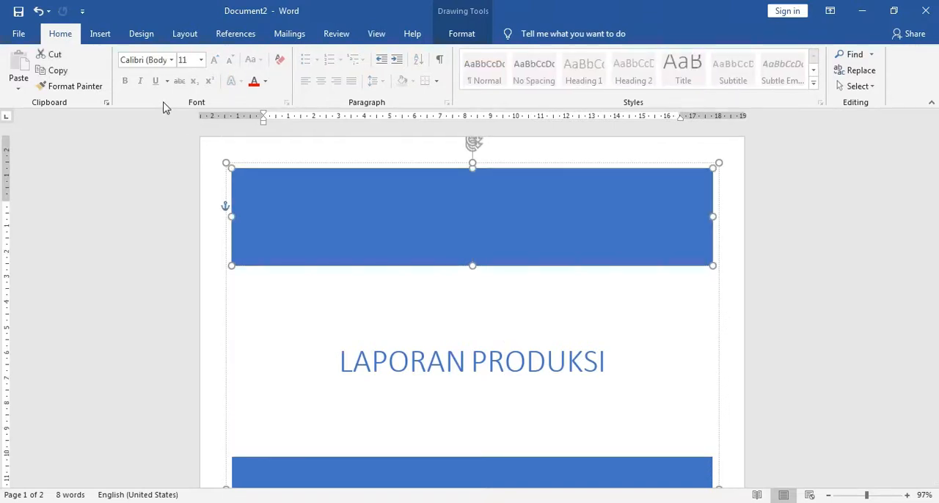
{"action": "right_click", "coordinate": [442, 201]}
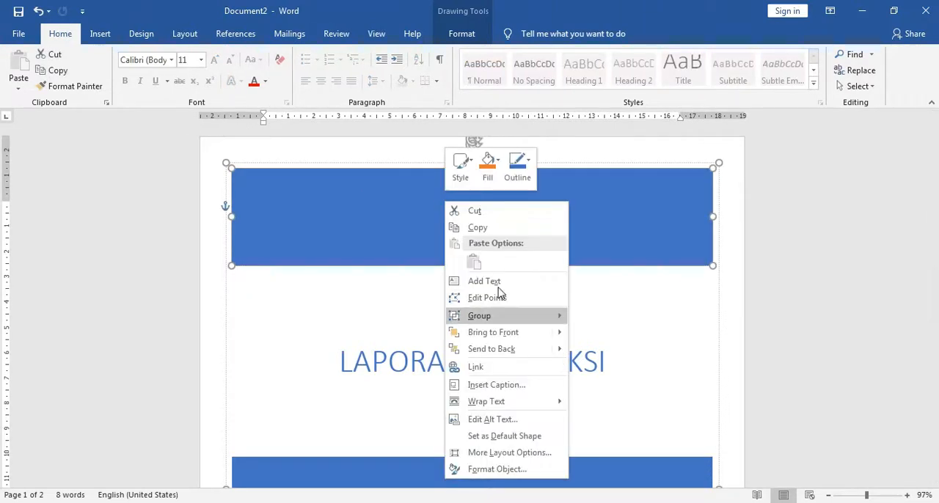
{"action": "left_click", "coordinate": [498, 469]}
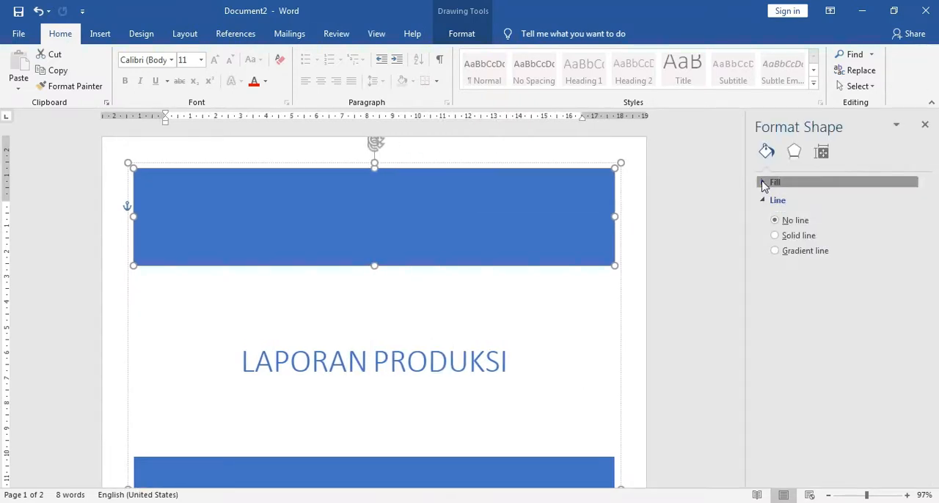
{"action": "left_click", "coordinate": [763, 183]}
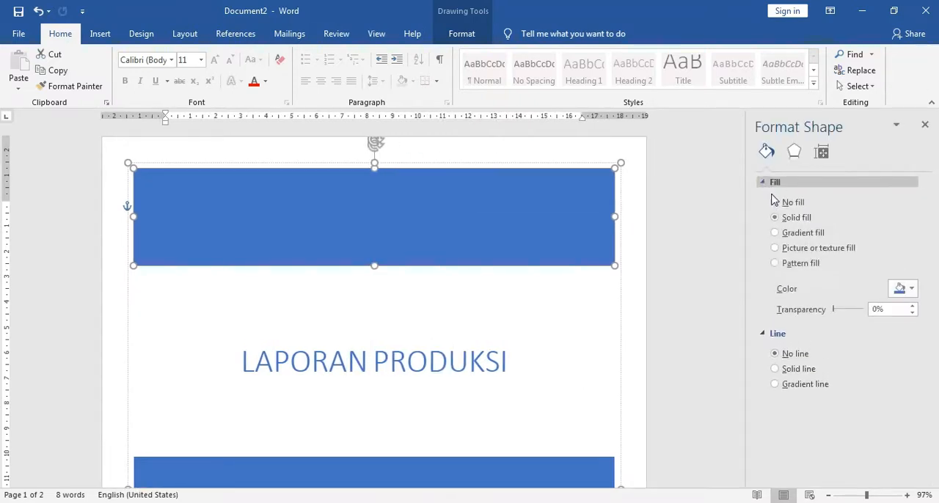
{"action": "left_click", "coordinate": [910, 292]}
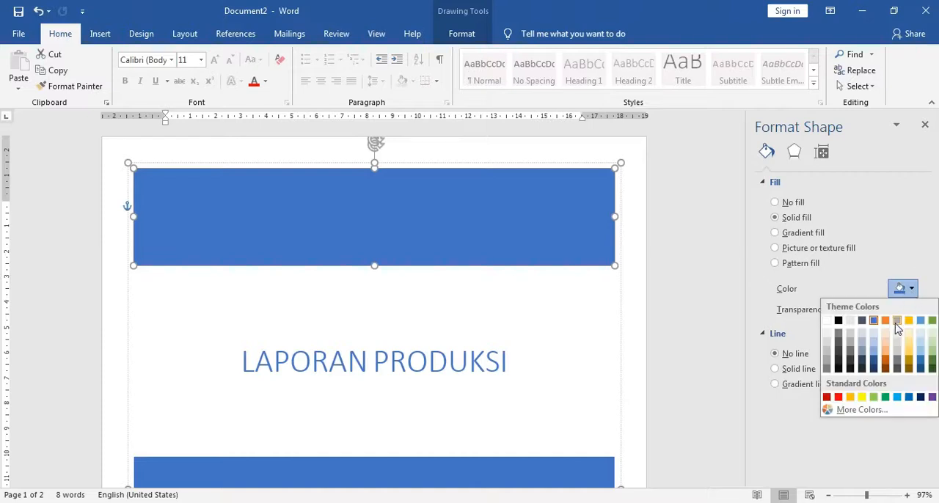
{"action": "left_click", "coordinate": [850, 397]}
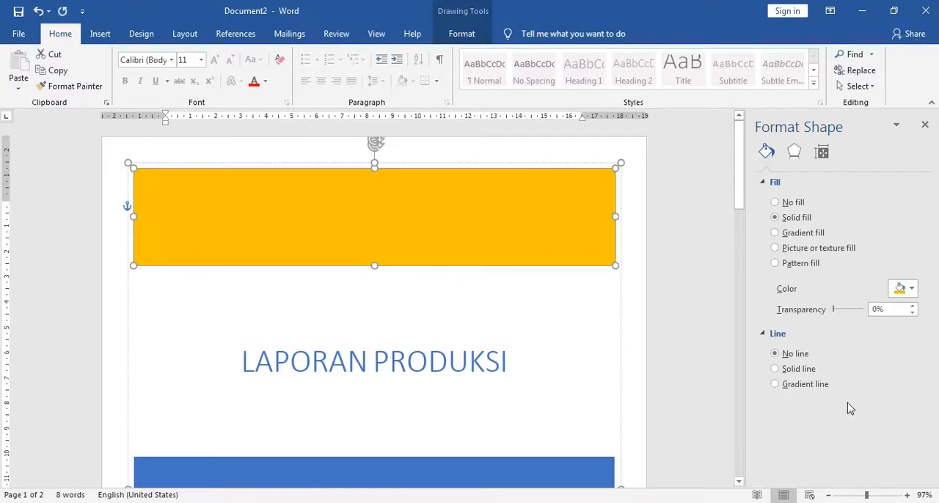
{"action": "key", "text": "ctrl+z"}
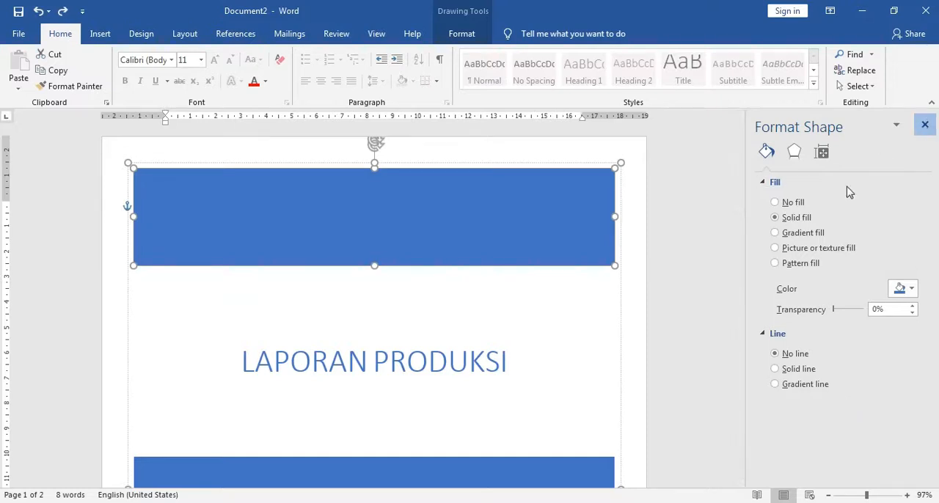
{"action": "left_click", "coordinate": [925, 124]}
Examine the author, company name and company address fields in the lower blue band of the cover page.
{"action": "scroll", "coordinate": [574, 312], "scroll_direction": "down", "scroll_amount": 9}
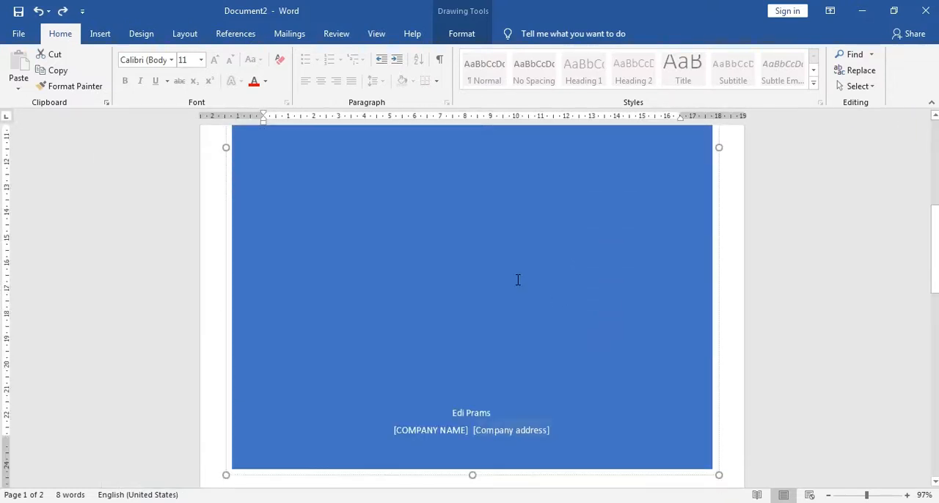
{"action": "scroll", "coordinate": [517, 280], "scroll_direction": "up", "scroll_amount": 6}
{"action": "left_click", "coordinate": [467, 261]}
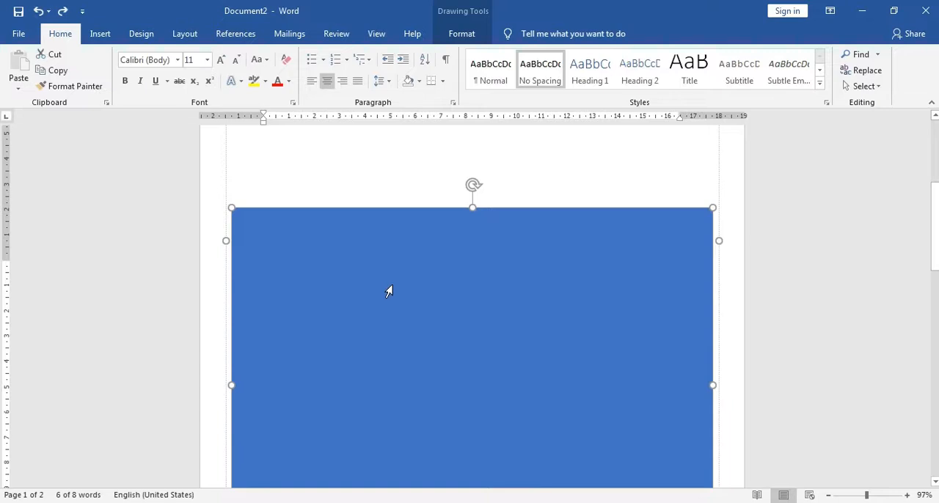
{"action": "scroll", "coordinate": [392, 285], "scroll_direction": "down", "scroll_amount": 4}
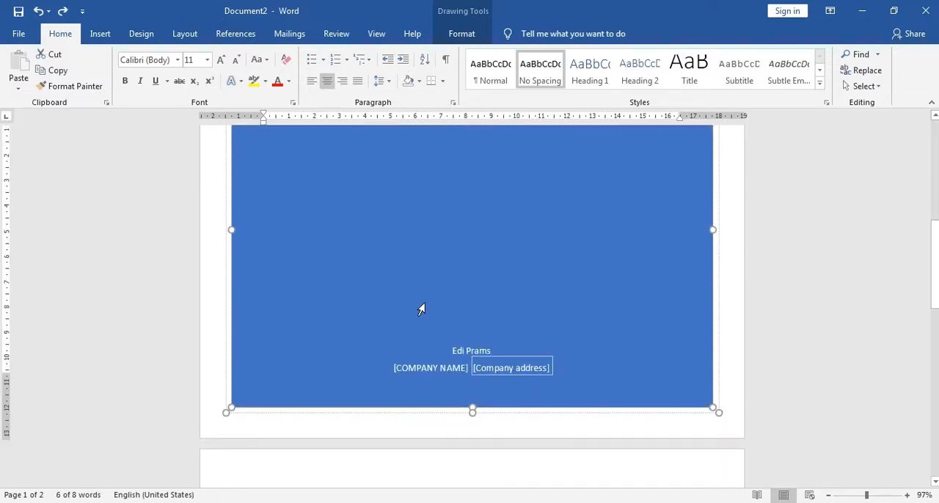
{"action": "left_click", "coordinate": [470, 354]}
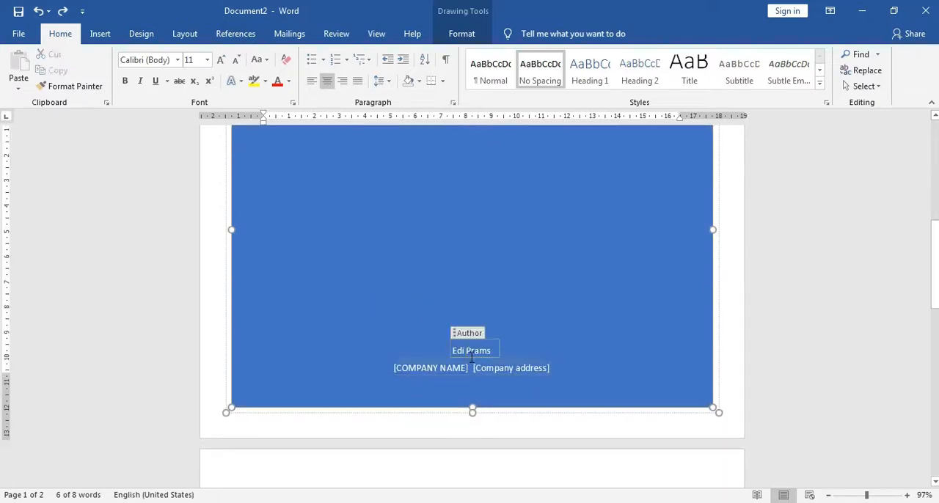
{"action": "left_click_drag", "start_coordinate": [493, 353], "coordinate": [451, 353]}
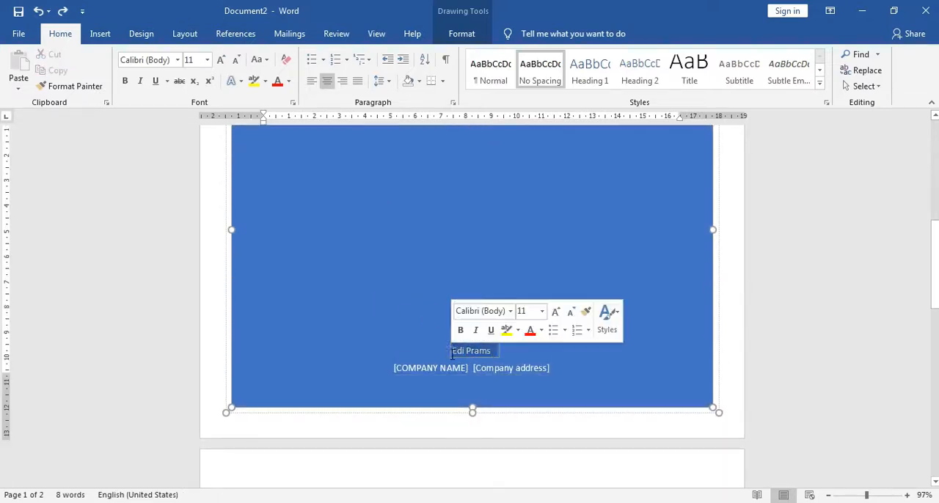
{"action": "left_click", "coordinate": [503, 358]}
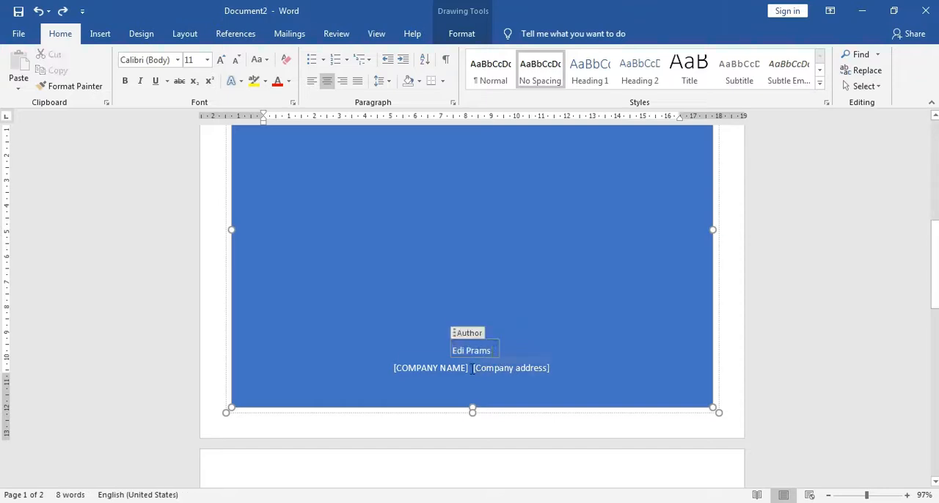
{"action": "left_click", "coordinate": [432, 371]}
{"action": "left_click", "coordinate": [502, 374]}
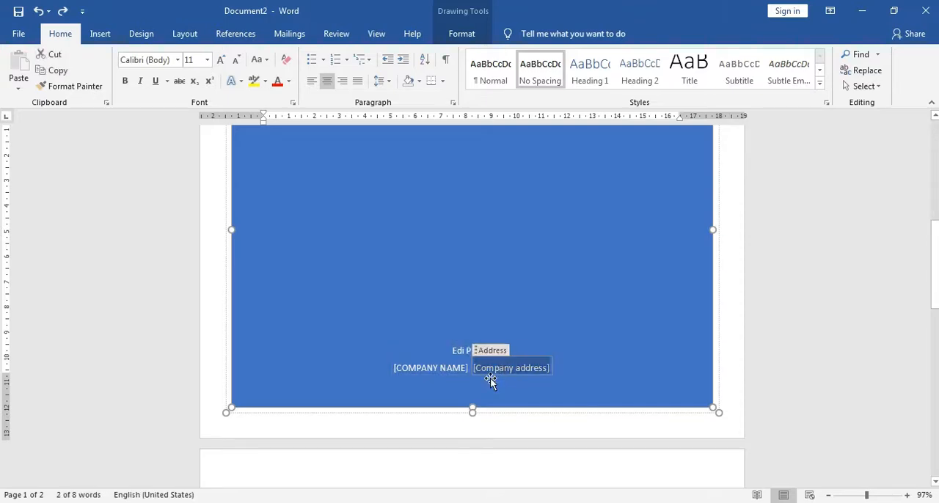
{"action": "scroll", "coordinate": [514, 375], "scroll_direction": "down", "scroll_amount": 5}
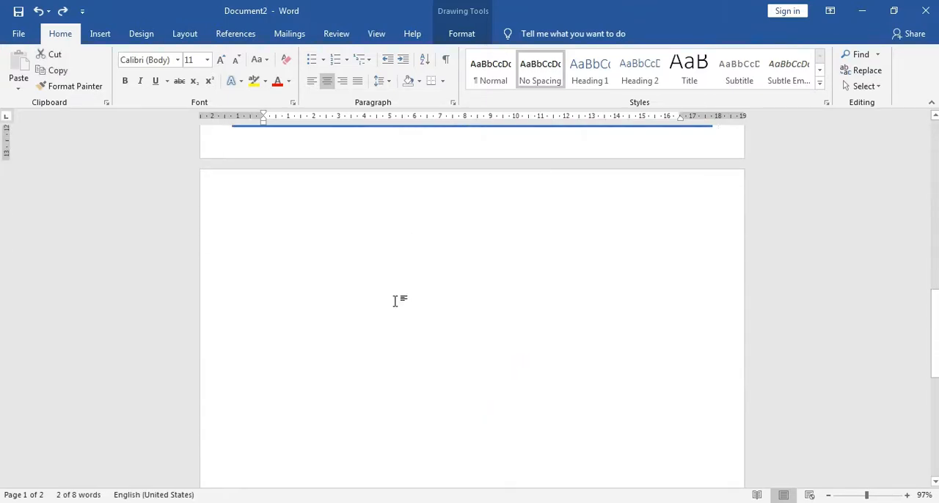
Insert a blank page at the start of the empty page after the cover page.
{"action": "left_click", "coordinate": [396, 297]}
{"action": "scroll", "coordinate": [407, 297], "scroll_direction": "up", "scroll_amount": 10}
{"action": "scroll", "coordinate": [404, 300], "scroll_direction": "down", "scroll_amount": 7}
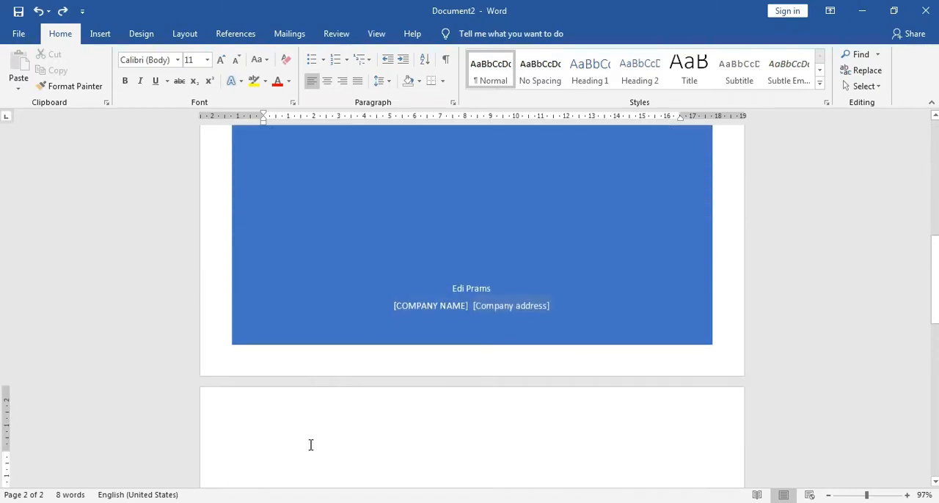
{"action": "scroll", "coordinate": [269, 440], "scroll_direction": "down", "scroll_amount": 3}
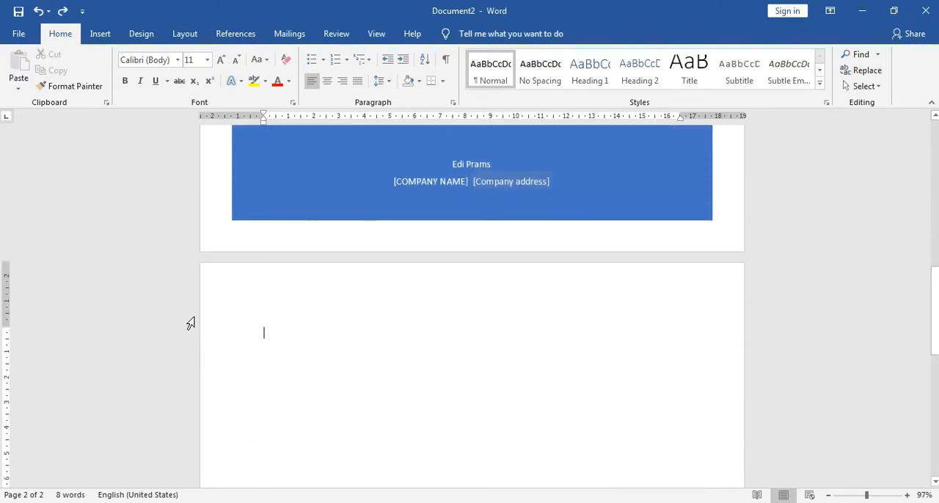
{"action": "left_click", "coordinate": [105, 38]}
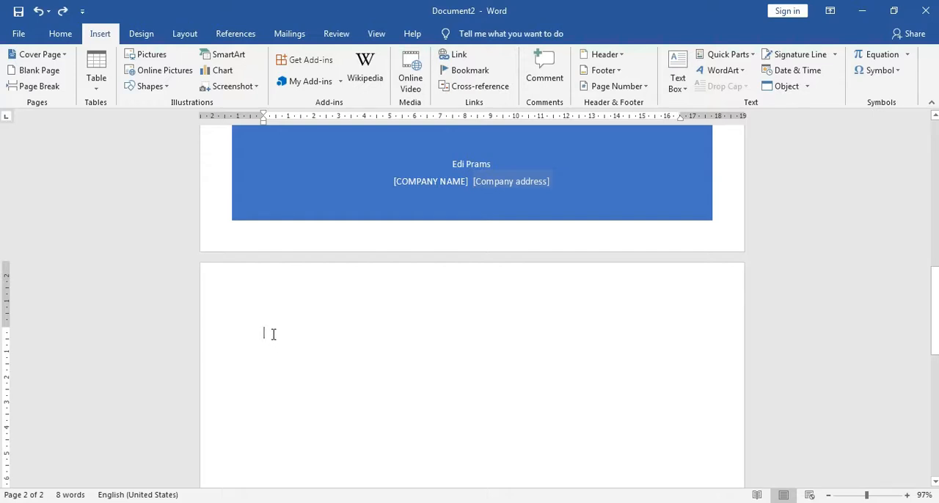
{"action": "left_click", "coordinate": [45, 73]}
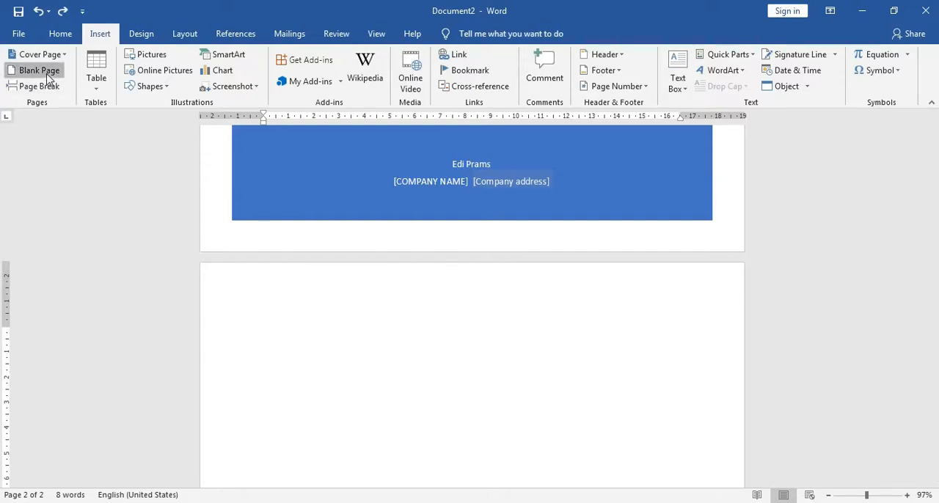
Review the cover page and the two empty pages after it at a reduced zoom.
{"action": "scroll", "coordinate": [357, 335], "scroll_direction": "down", "scroll_amount": 3}
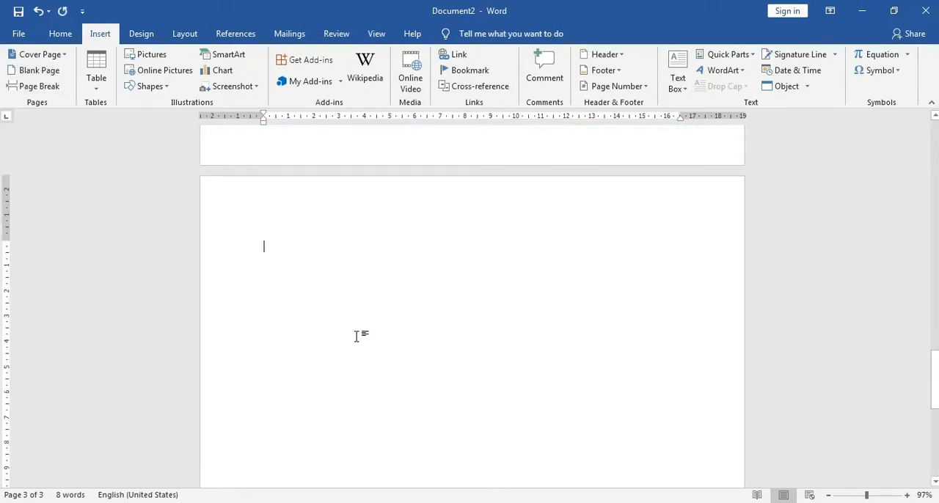
{"action": "scroll", "coordinate": [359, 333], "scroll_direction": "down", "scroll_amount": 3, "text": "ctrl"}
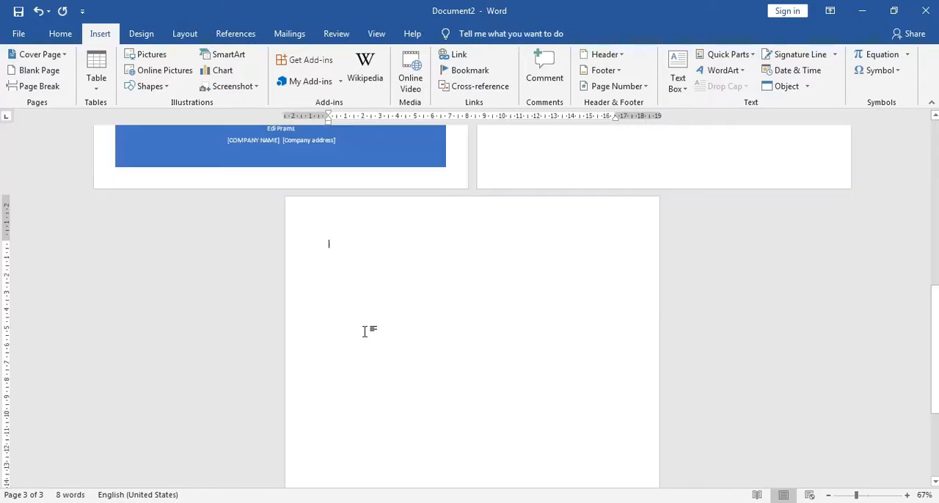
{"action": "scroll", "coordinate": [365, 331], "scroll_direction": "up", "scroll_amount": 5}
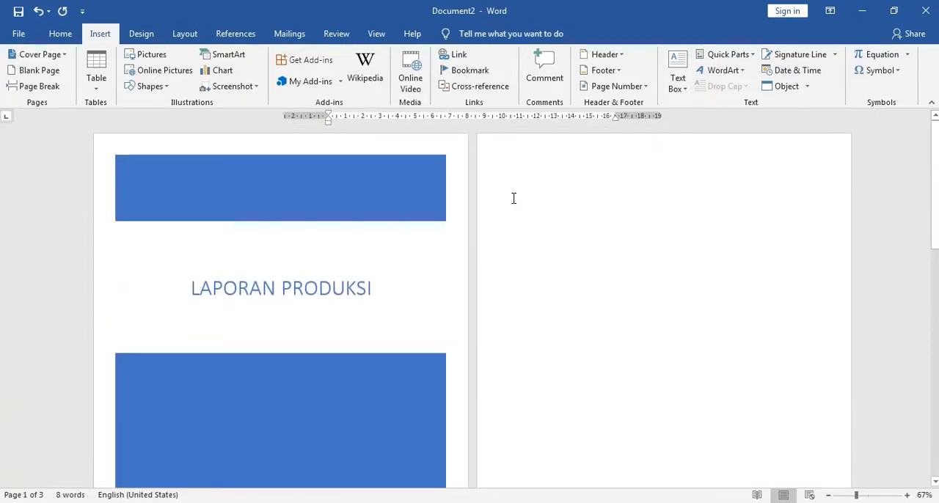
{"action": "left_click", "coordinate": [533, 176]}
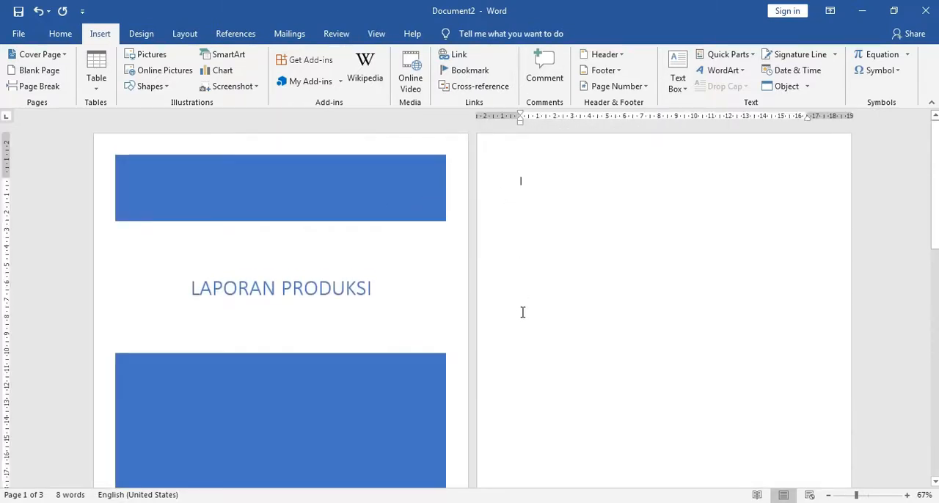
{"action": "scroll", "coordinate": [524, 310], "scroll_direction": "down", "scroll_amount": 3}
{"action": "scroll", "coordinate": [515, 318], "scroll_direction": "down", "scroll_amount": 3}
{"action": "left_click", "coordinate": [437, 305]}
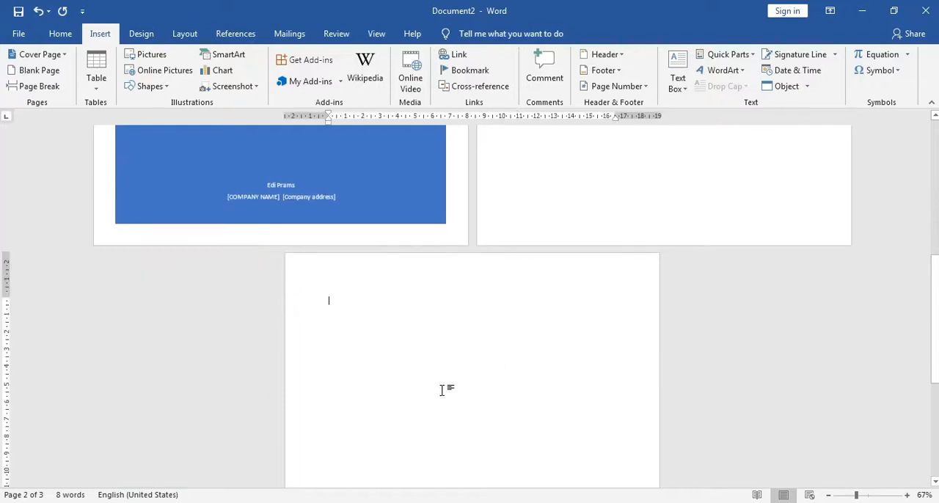
{"action": "scroll", "coordinate": [524, 339], "scroll_direction": "up", "scroll_amount": 3}
{"action": "scroll", "coordinate": [535, 308], "scroll_direction": "up", "scroll_amount": 3}
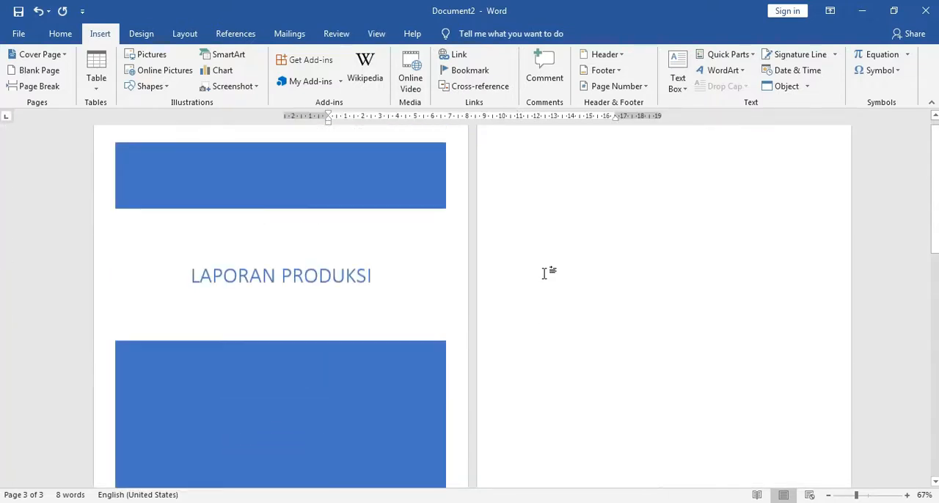
{"action": "left_click", "coordinate": [543, 201]}
{"action": "scroll", "coordinate": [554, 305], "scroll_direction": "down", "scroll_amount": 5}
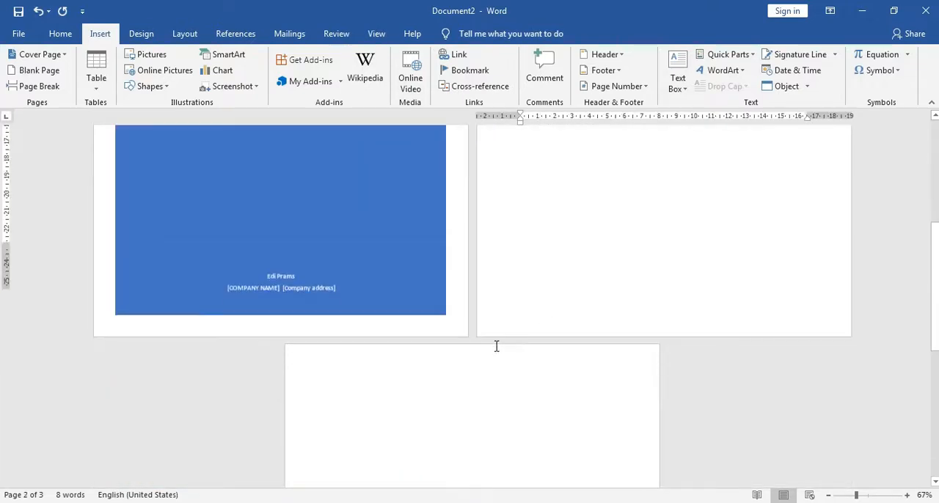
Insert a page break at the start of the third page.
{"action": "left_click", "coordinate": [379, 326]}
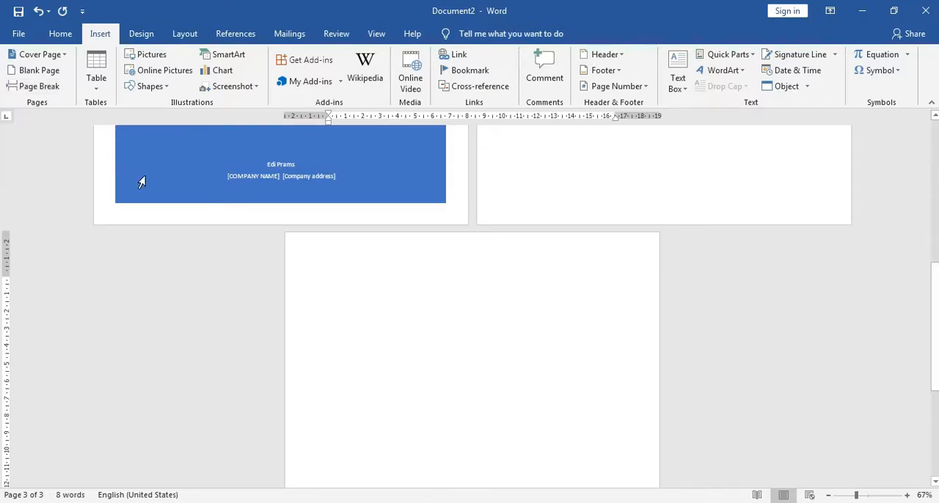
{"action": "left_click", "coordinate": [37, 86]}
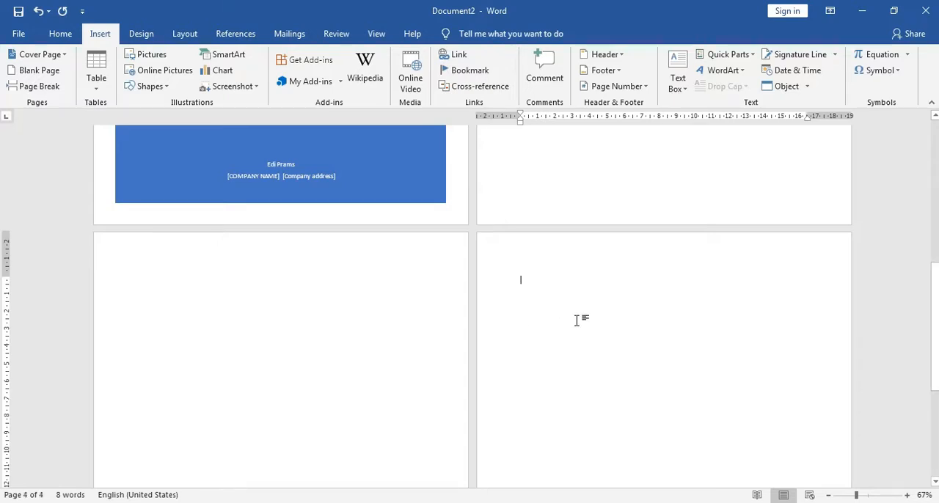
{"action": "scroll", "coordinate": [576, 320], "scroll_direction": "up", "scroll_amount": 5}
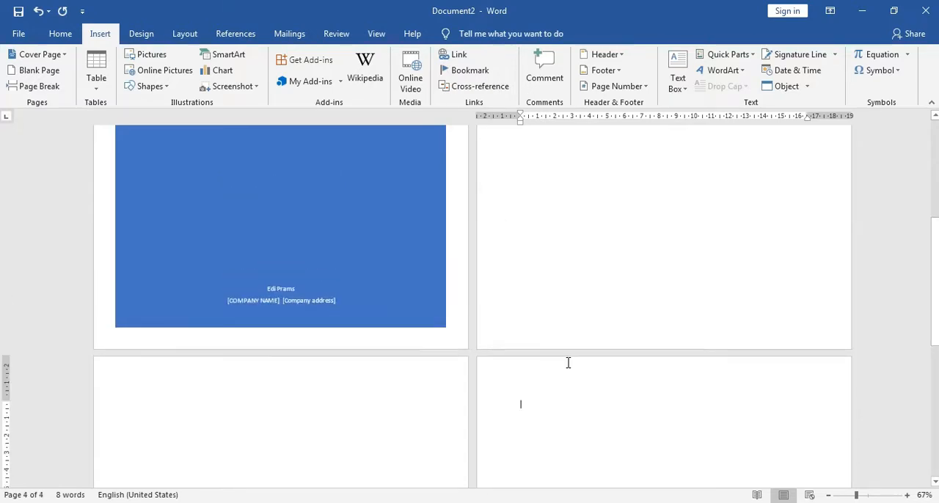
{"action": "scroll", "coordinate": [565, 365], "scroll_direction": "down", "scroll_amount": 5}
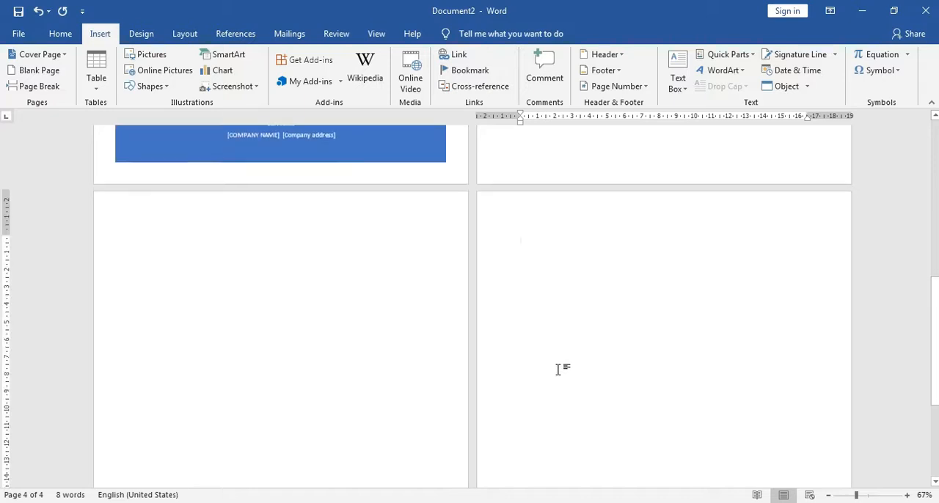
{"action": "scroll", "coordinate": [547, 294], "scroll_direction": "down", "scroll_amount": 2}
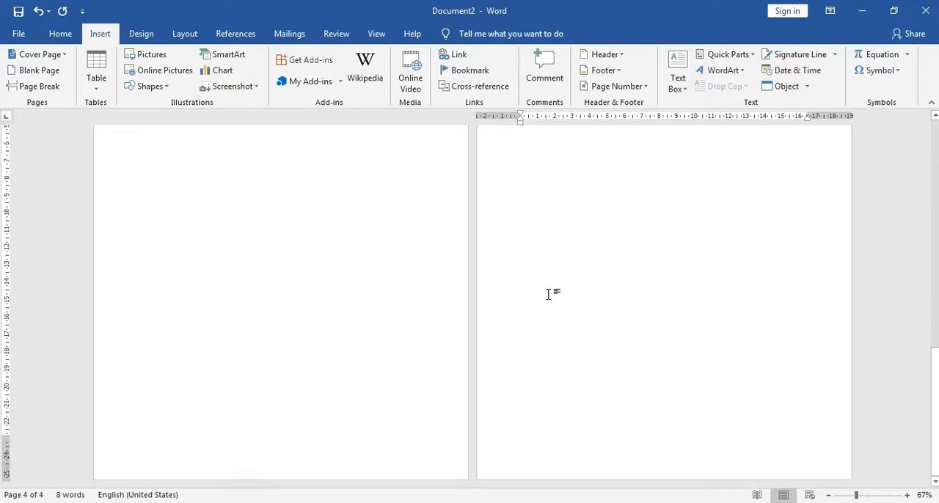
{"action": "scroll", "coordinate": [550, 279], "scroll_direction": "up", "scroll_amount": 1}
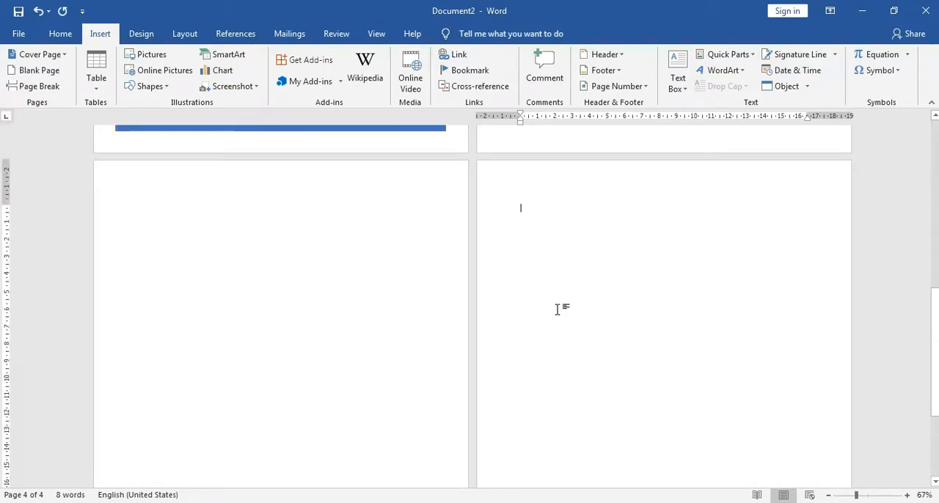
{"action": "scroll", "coordinate": [562, 308], "scroll_direction": "up", "scroll_amount": 1}
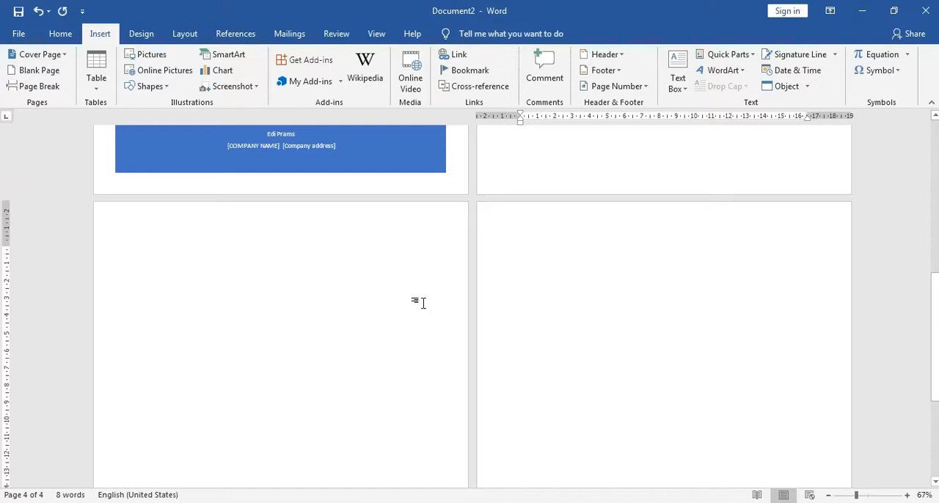
Examine the available page break and section break types from the start of the fourth page.
{"action": "left_click", "coordinate": [291, 292]}
{"action": "left_click", "coordinate": [589, 247]}
{"action": "left_click", "coordinate": [183, 37]}
{"action": "left_click", "coordinate": [185, 57]}
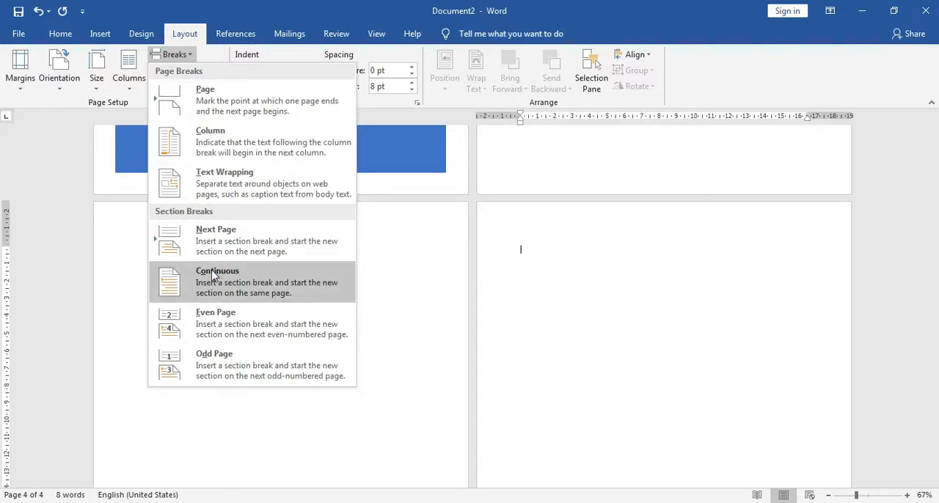
{"action": "left_click", "coordinate": [191, 59]}
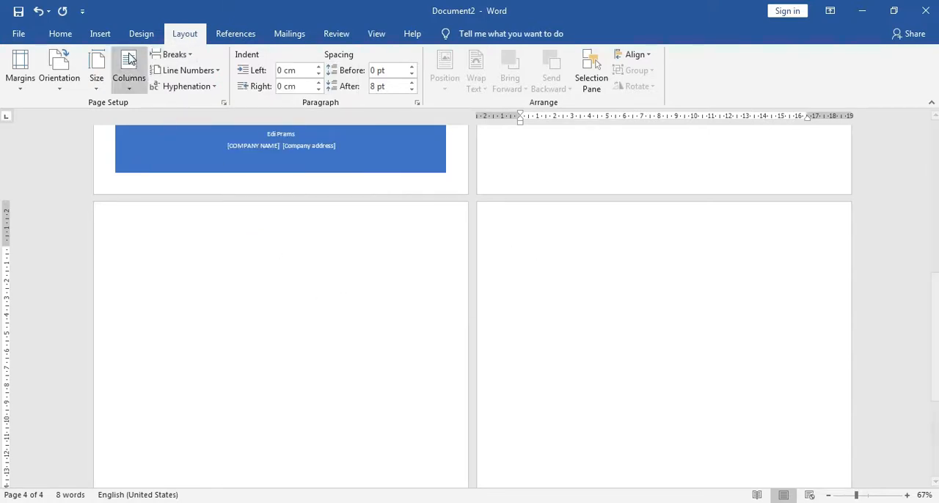
Delete the page break between the third and fourth pages.
{"action": "left_click", "coordinate": [100, 33]}
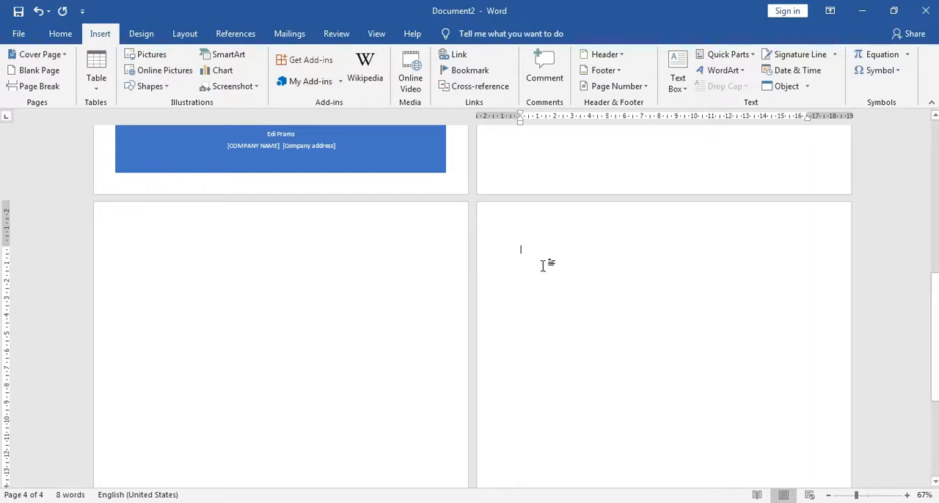
{"action": "key", "text": "BackSpace"}
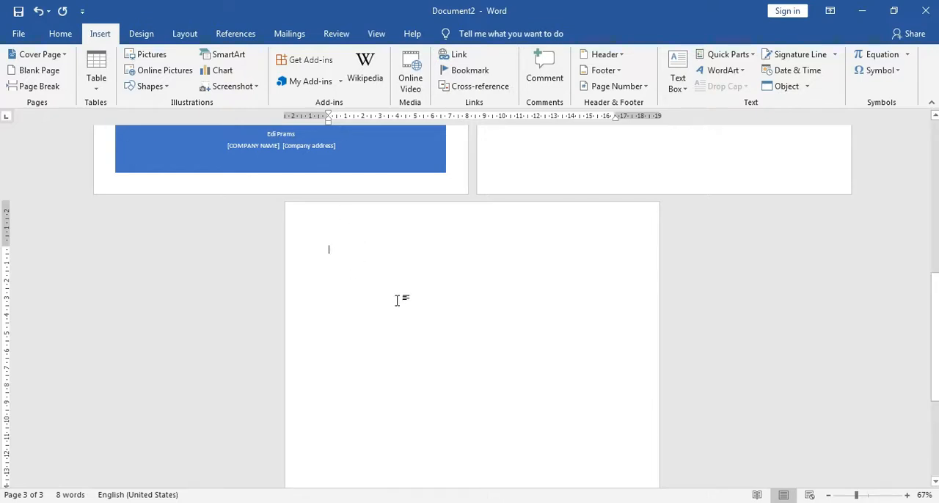
Place the cursor at the start of the second page, right after the cover page.
{"action": "scroll", "coordinate": [399, 298], "scroll_direction": "up", "scroll_amount": 5}
{"action": "scroll", "coordinate": [408, 300], "scroll_direction": "up", "scroll_amount": 3}
{"action": "left_click", "coordinate": [520, 176]}
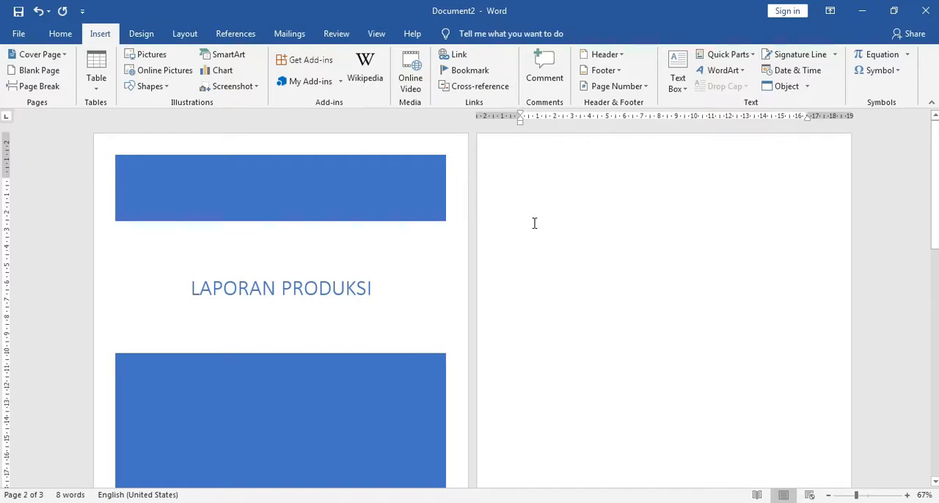
{"action": "scroll", "coordinate": [534, 223], "scroll_direction": "up", "scroll_amount": 2, "text": "ctrl"}
{"action": "scroll", "coordinate": [490, 234], "scroll_direction": "up", "scroll_amount": 2, "text": "ctrl"}
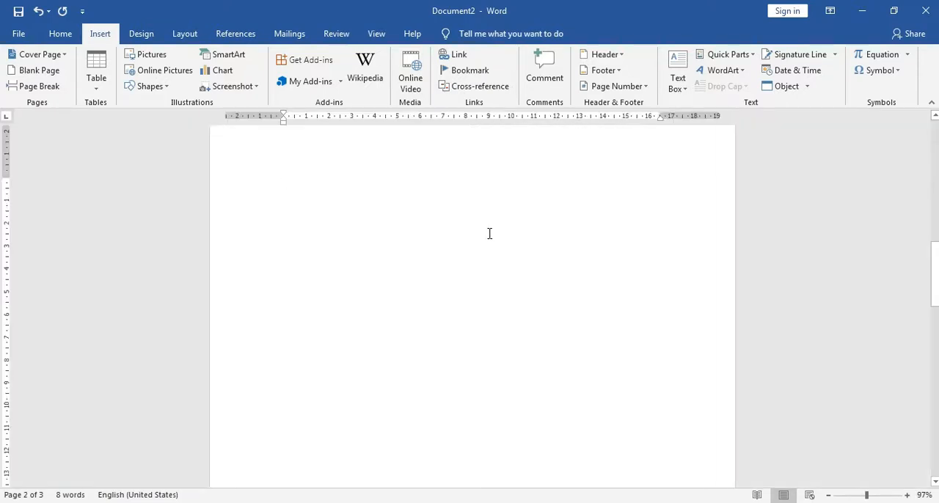
{"action": "scroll", "coordinate": [404, 262], "scroll_direction": "up", "scroll_amount": 2}
{"action": "scroll", "coordinate": [399, 262], "scroll_direction": "down", "scroll_amount": 2}
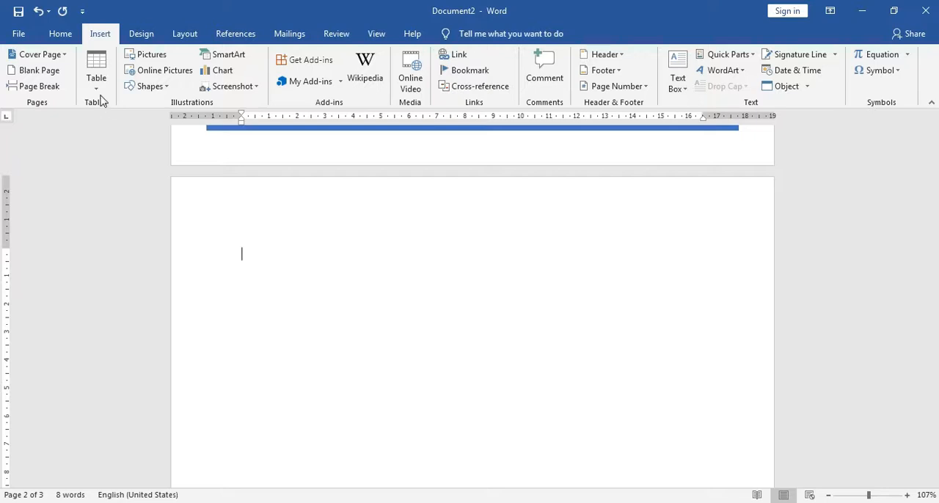
Try inserting a table with one column and seven rows on the second page, and undo it.
{"action": "left_click", "coordinate": [97, 68]}
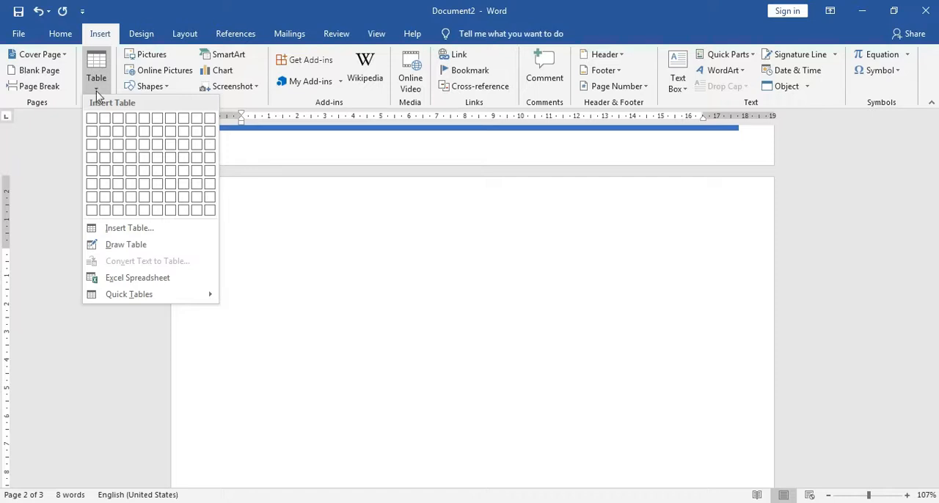
{"action": "left_click", "coordinate": [96, 91]}
{"action": "left_click", "coordinate": [96, 92]}
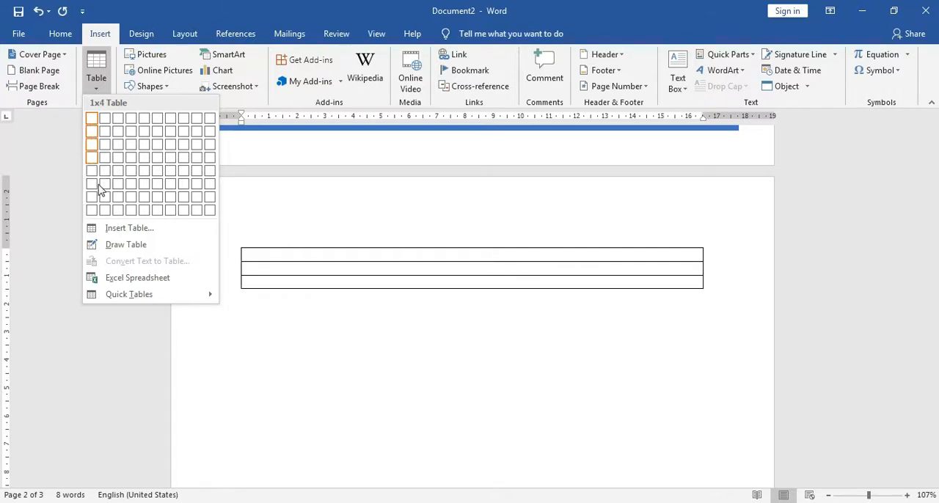
{"action": "left_click", "coordinate": [100, 206]}
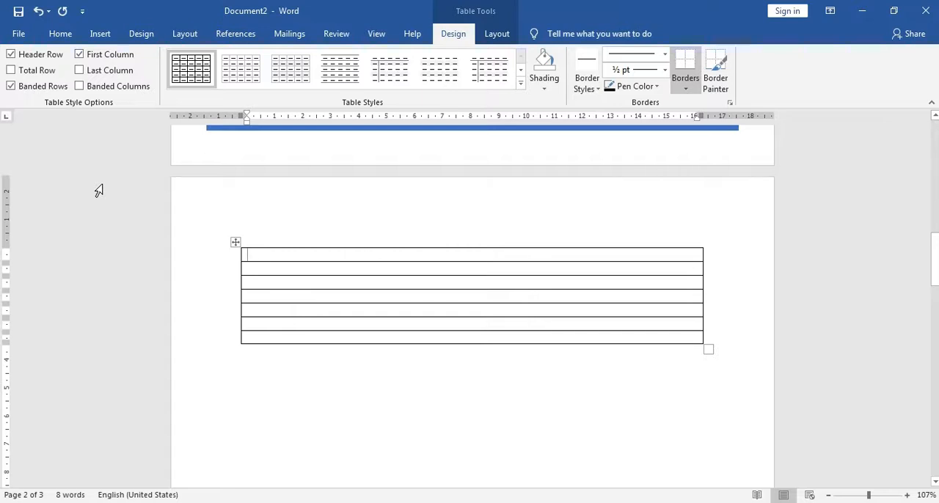
{"action": "key", "text": "ctrl+z"}
Insert a table with four columns and eight rows on the second page.
{"action": "left_click", "coordinate": [99, 33]}
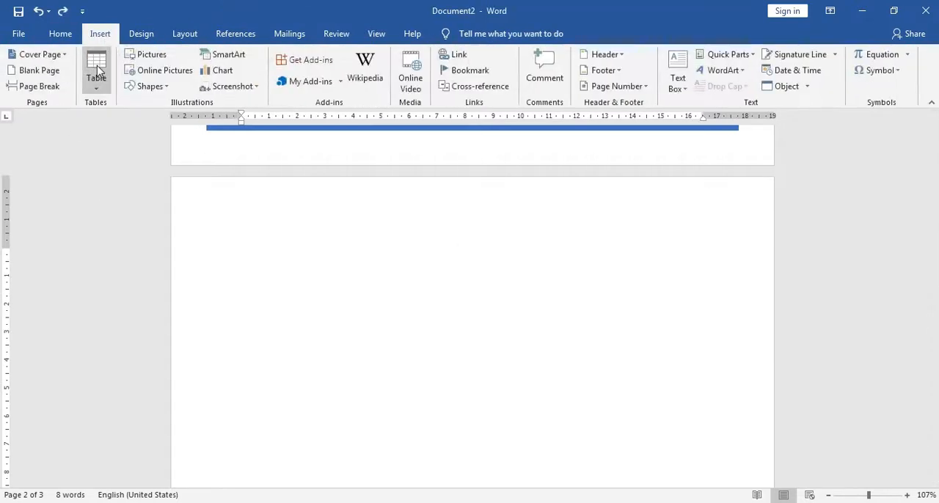
{"action": "left_click", "coordinate": [96, 82]}
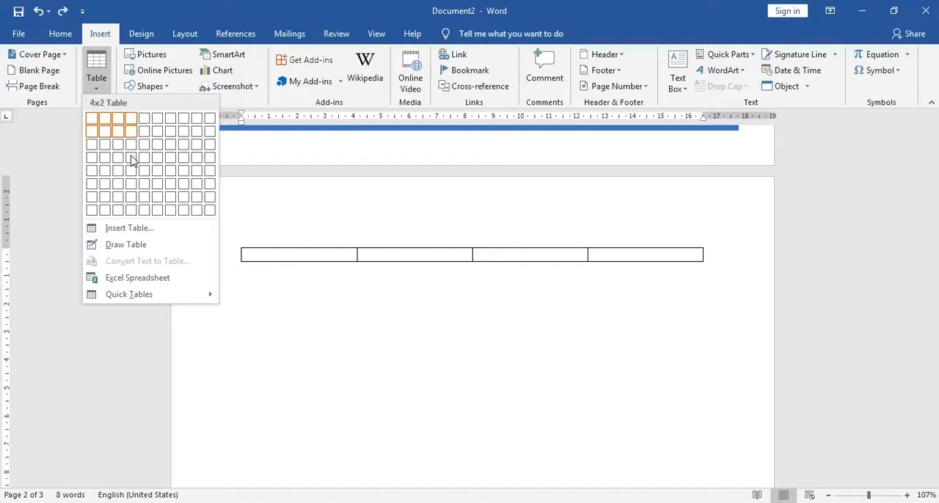
{"action": "left_click", "coordinate": [134, 217]}
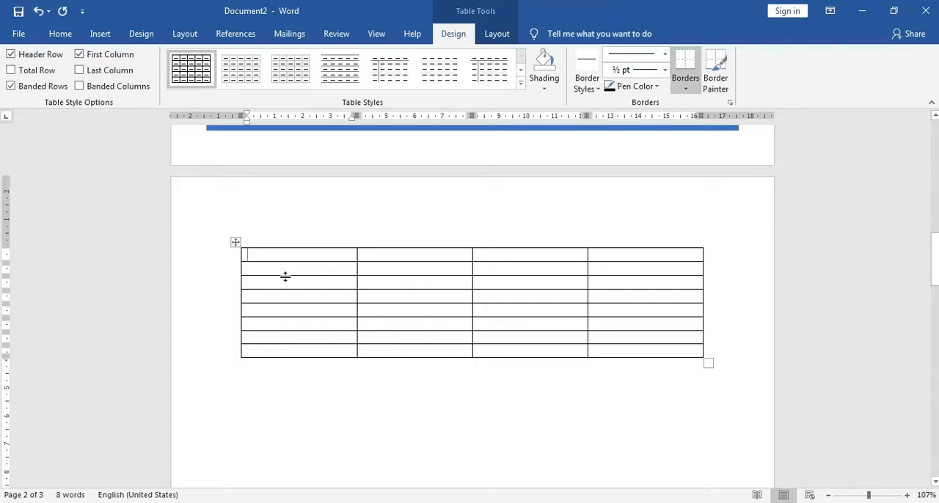
Fill the table's header row with the column titles NO, NAMA SISWA, NO INDUK and NO TELEPON.
{"action": "type", "text": "n"}
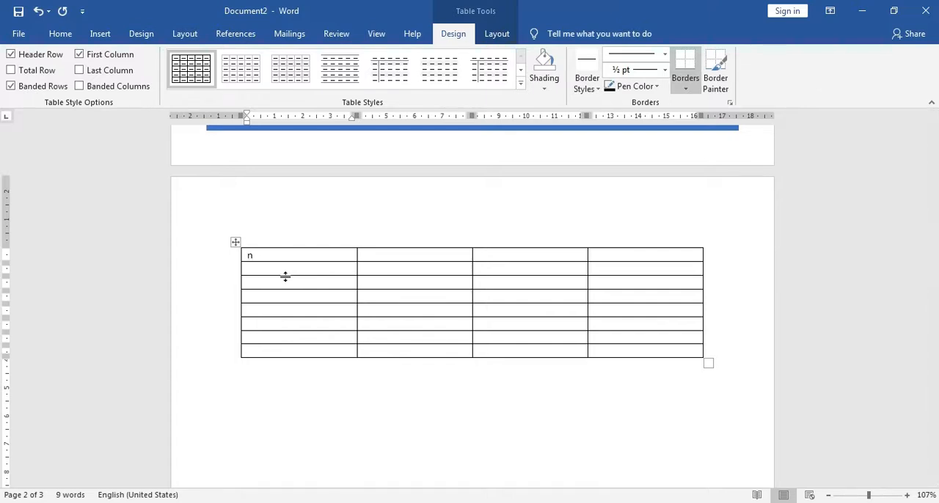
{"action": "type", "text": "NO"}
{"action": "key", "text": "Tab"}
{"action": "type", "text": "NAMA SISWA"}
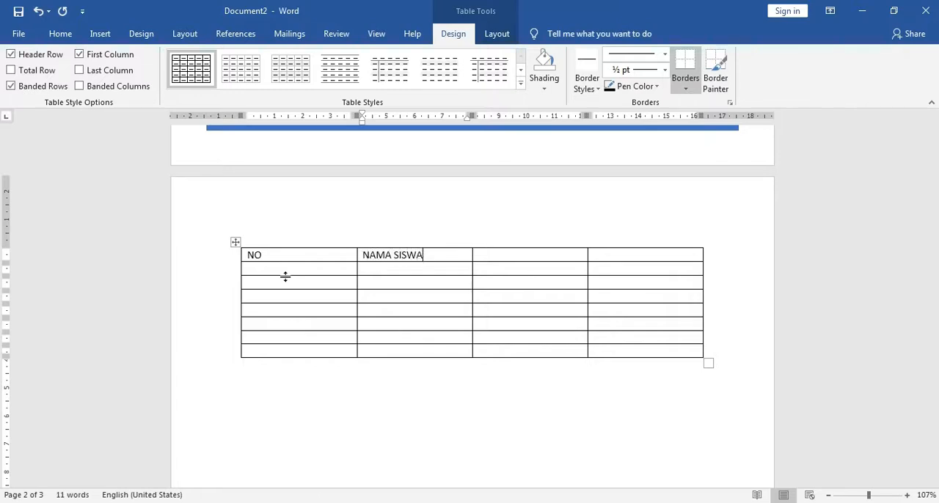
{"action": "key", "text": "Tab"}
{"action": "type", "text": "NO INDU"}
{"action": "key", "text": "Tab"}
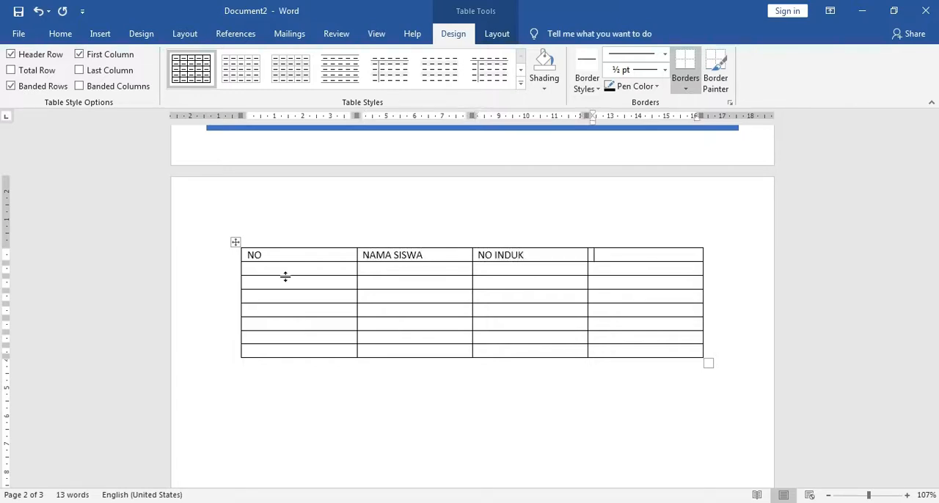
{"action": "type", "text": "NO TELEPON"}
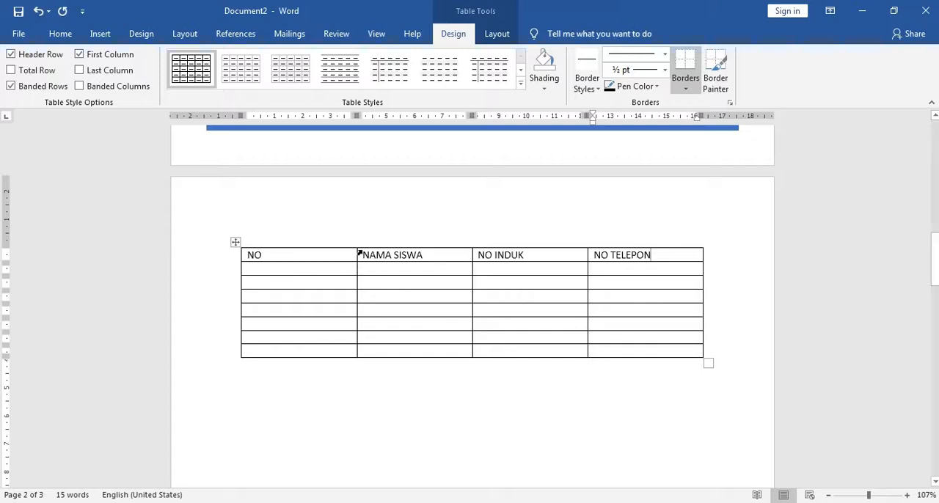
Resize the NO column to about 1 cm and NAMA SISWA to about 6.5 cm wide, and make the header row about twice as tall.
{"action": "left_click_drag", "start_coordinate": [352, 251], "coordinate": [275, 260]}
{"action": "left_click", "coordinate": [466, 254]}
{"action": "left_click_drag", "start_coordinate": [472, 255], "coordinate": [451, 254]}
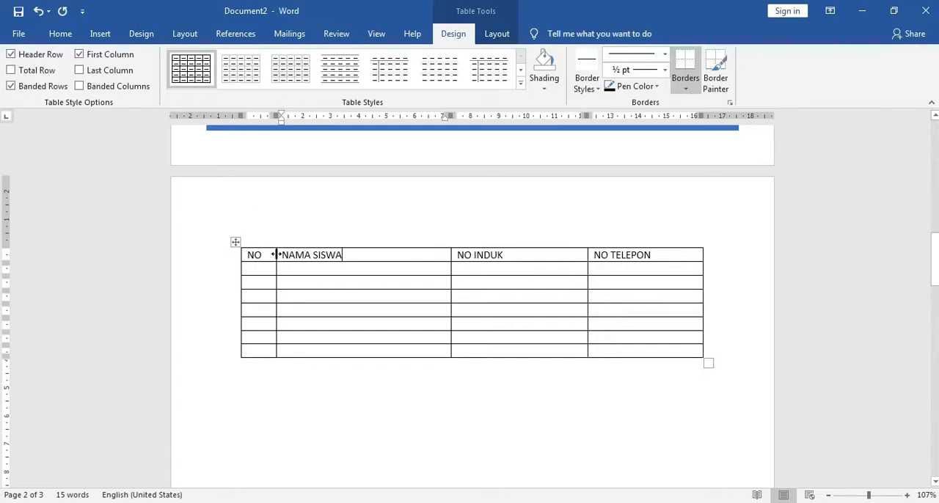
{"action": "mouse_move", "coordinate": [276, 255]}
{"action": "left_mouse_down"}
{"action": "mouse_move", "coordinate": [314, 254]}
{"action": "mouse_move", "coordinate": [270, 256]}
{"action": "left_mouse_up"}
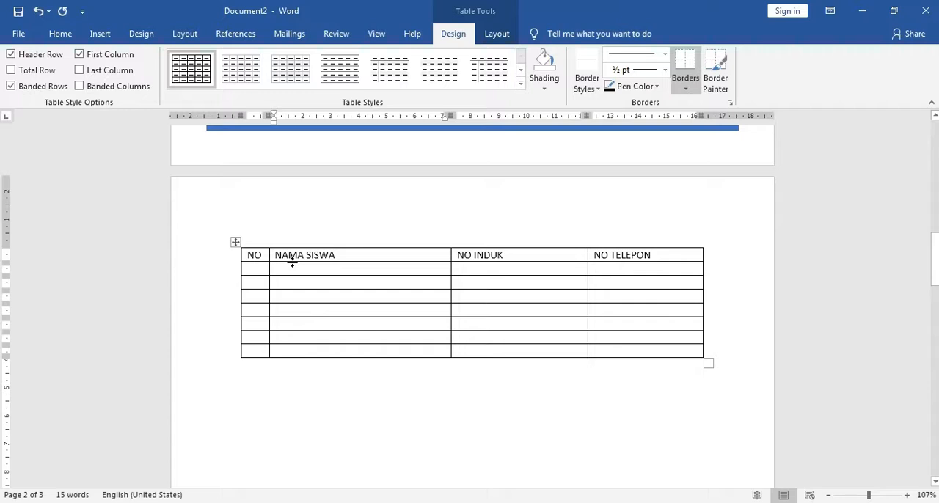
{"action": "left_click_drag", "start_coordinate": [292, 264], "coordinate": [295, 275]}
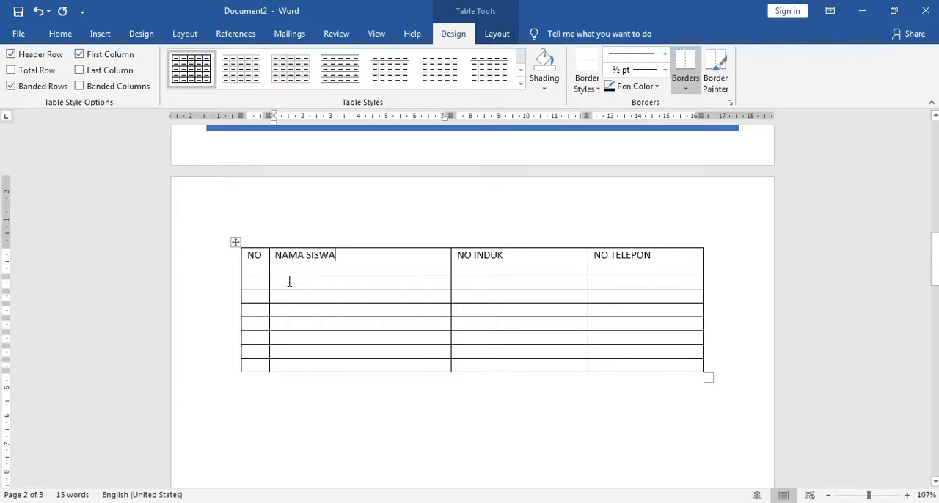
Number the seven rows below the header from 1 to 7 in the NO column.
{"action": "left_click", "coordinate": [258, 286]}
{"action": "type", "text": "1"}
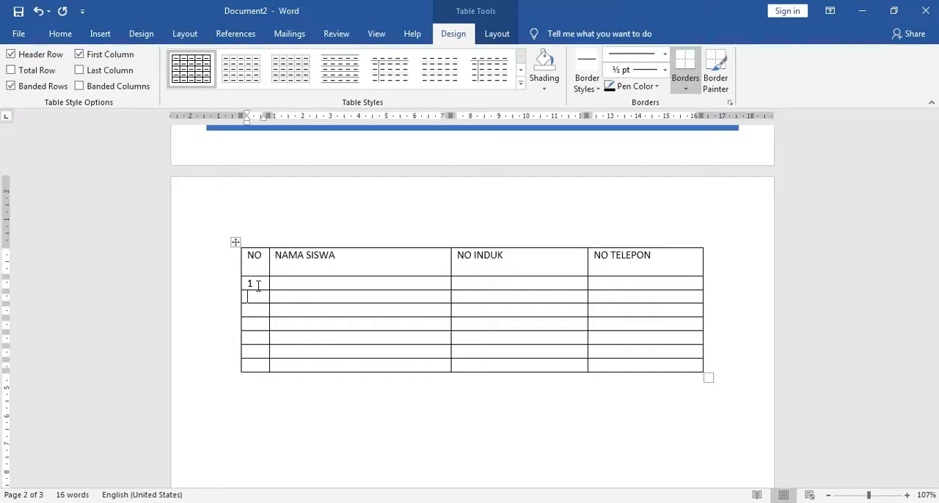
{"action": "type", "text": " 2 3"}
{"action": "key", "text": "Down"}
{"action": "type", "text": "4"}
{"action": "key", "text": "Down"}
{"action": "key", "text": "Down"}
{"action": "type", "text": "6"}
{"action": "type", "text": "7"}
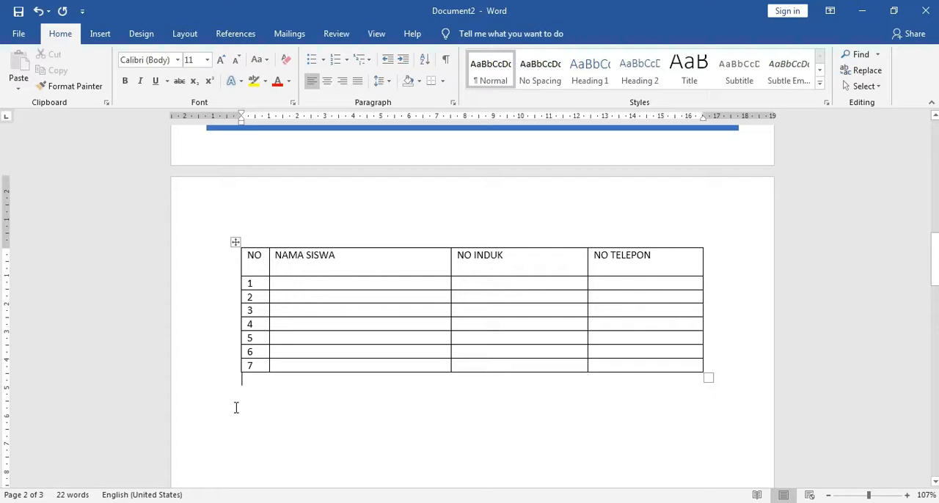
Try two quick ways of adding an empty row below row 7, undoing each one.
{"action": "left_click", "coordinate": [261, 365]}
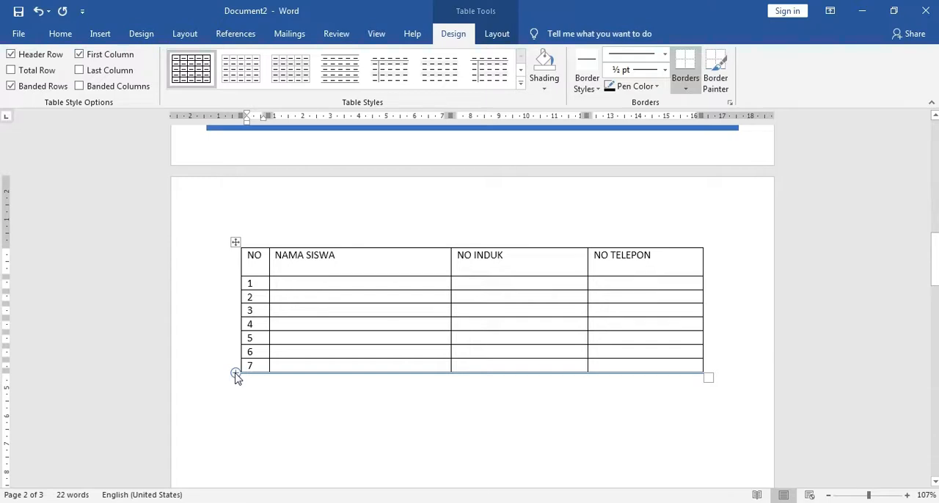
{"action": "left_click", "coordinate": [235, 374]}
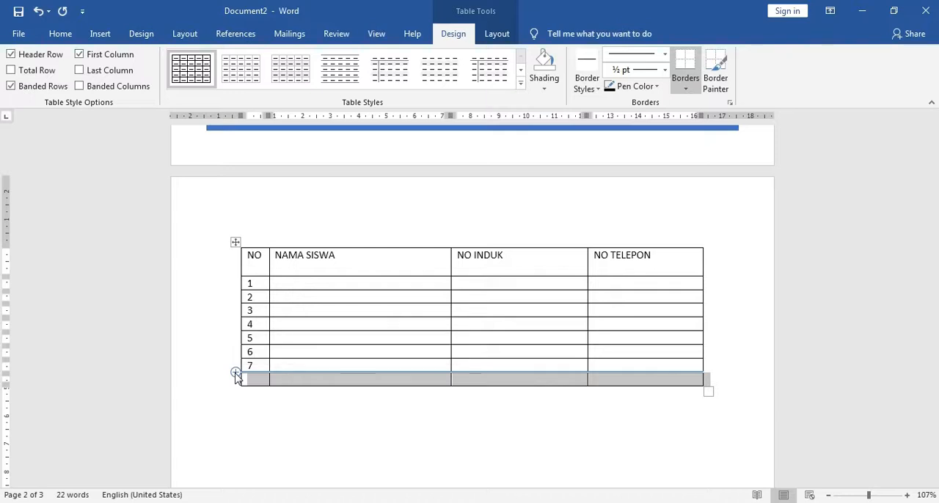
{"action": "key", "text": "ctrl+z"}
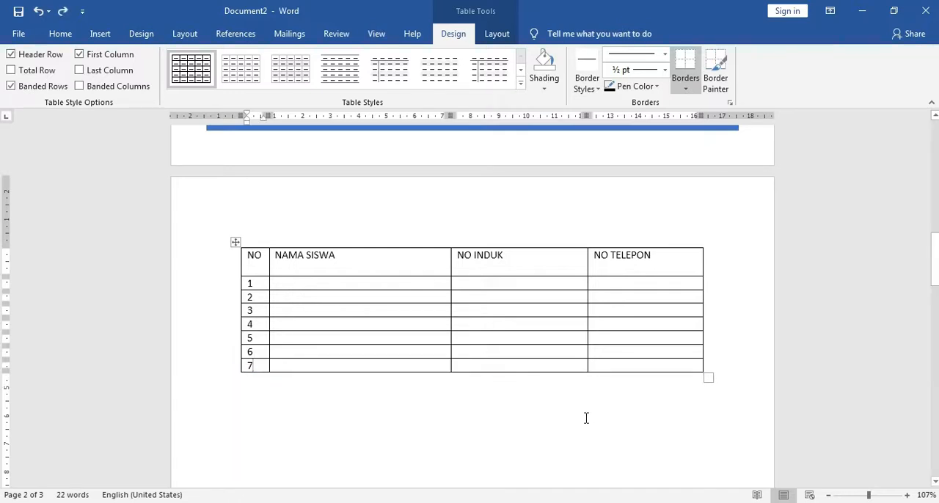
{"action": "left_click", "coordinate": [710, 365]}
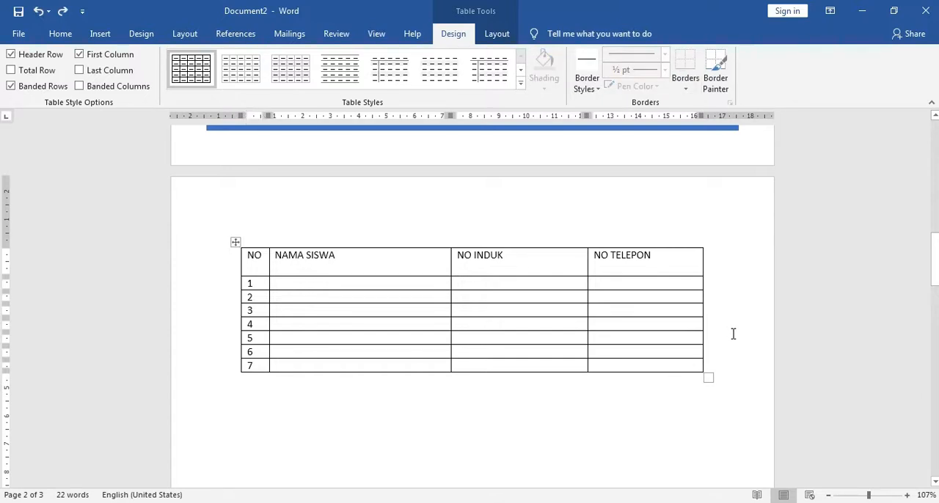
{"action": "key", "text": "Return"}
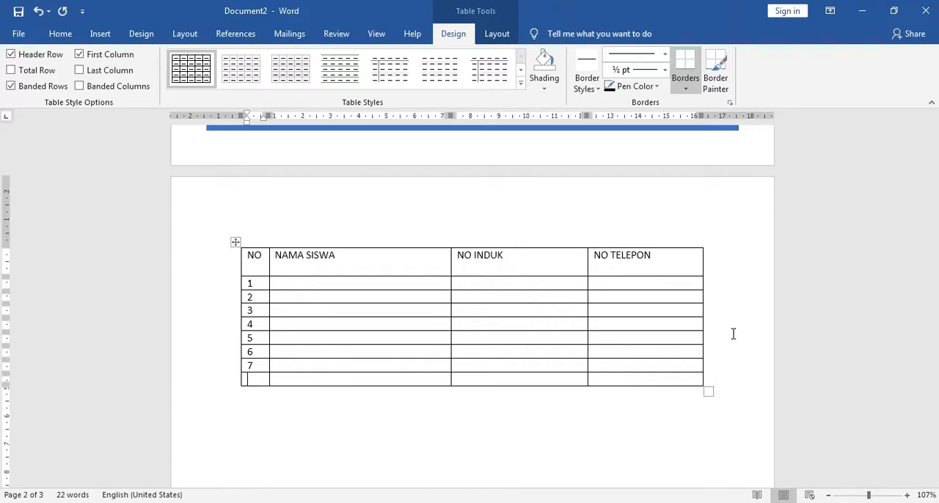
{"action": "key", "text": "ctrl+z"}
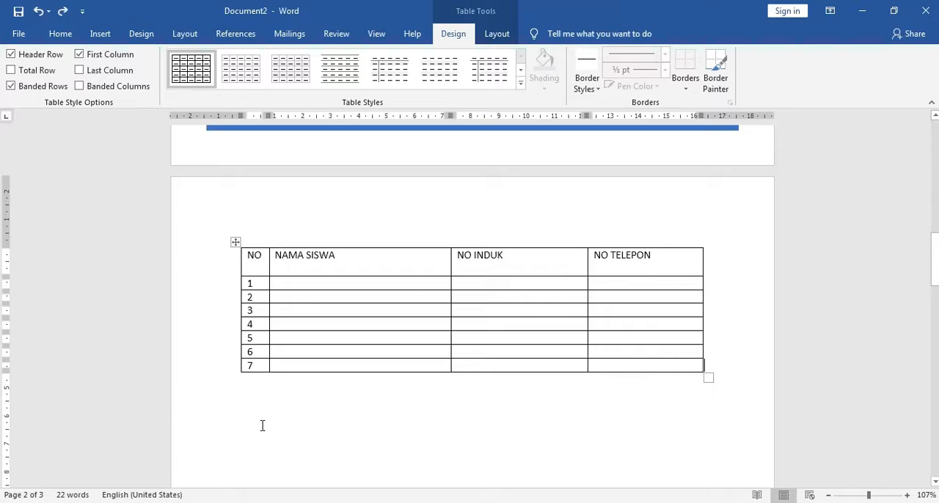
Insert a row below row 7 with Insert Rows Below and number it 8 in the NO column.
{"action": "left_click", "coordinate": [204, 371]}
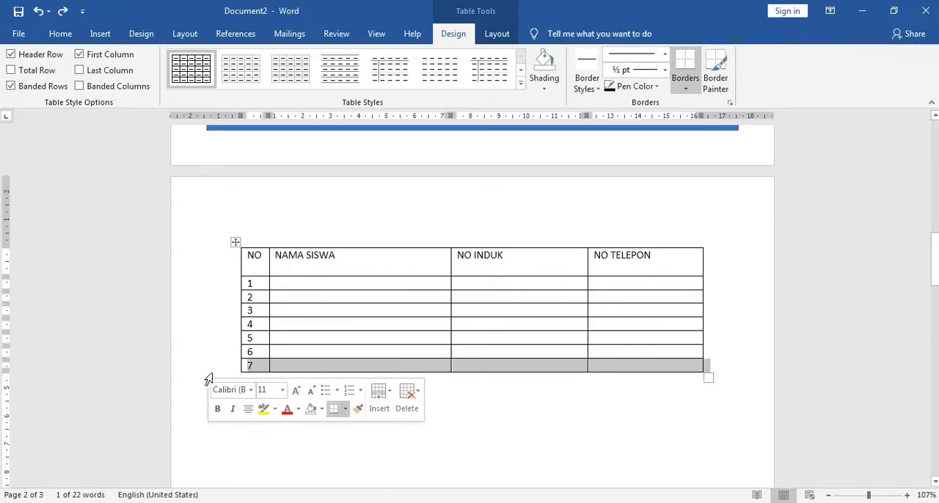
{"action": "mouse_move", "coordinate": [239, 358]}
{"action": "right_click", "coordinate": [257, 369]}
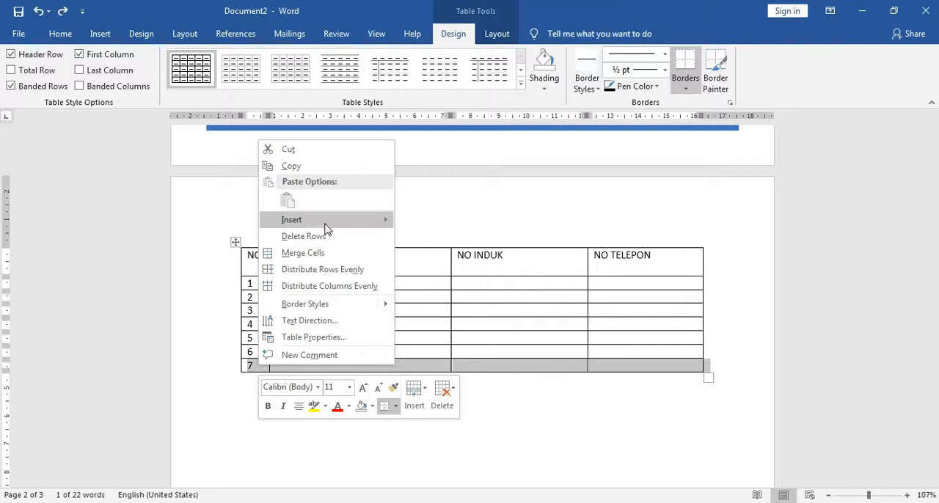
{"action": "mouse_move", "coordinate": [328, 229]}
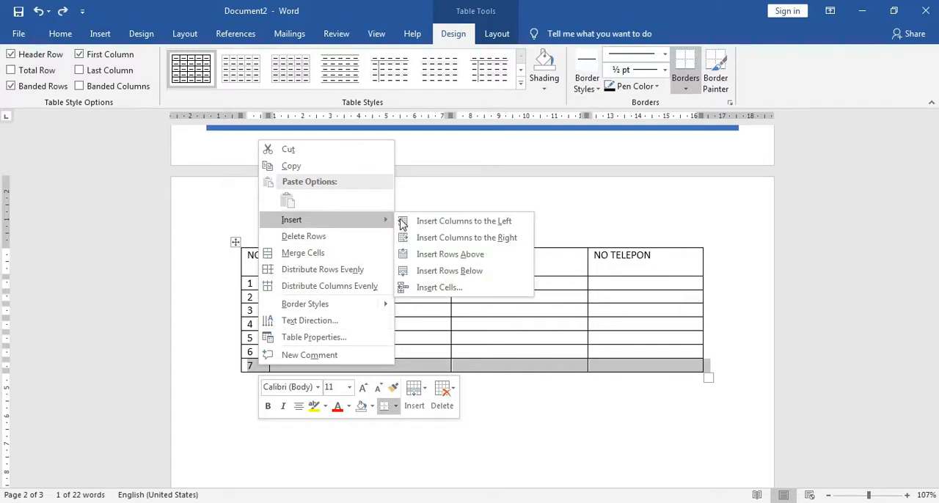
{"action": "left_click", "coordinate": [441, 273]}
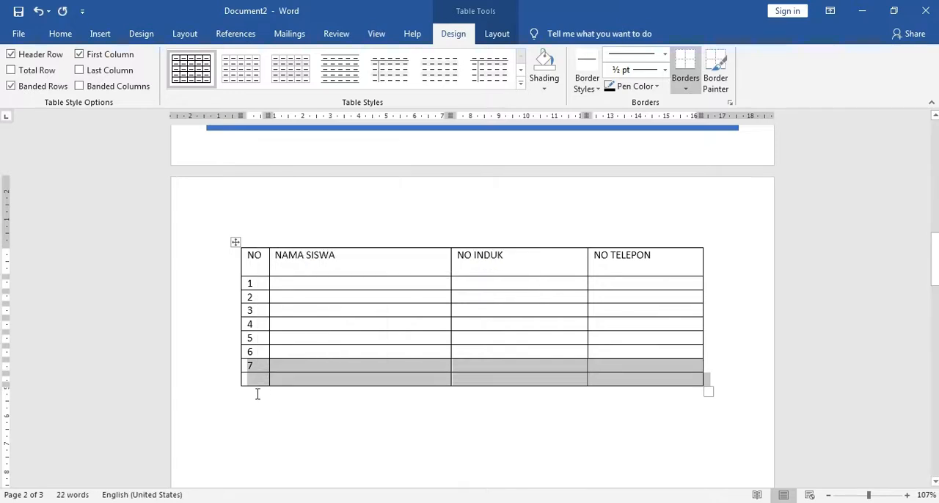
{"action": "left_click", "coordinate": [254, 379]}
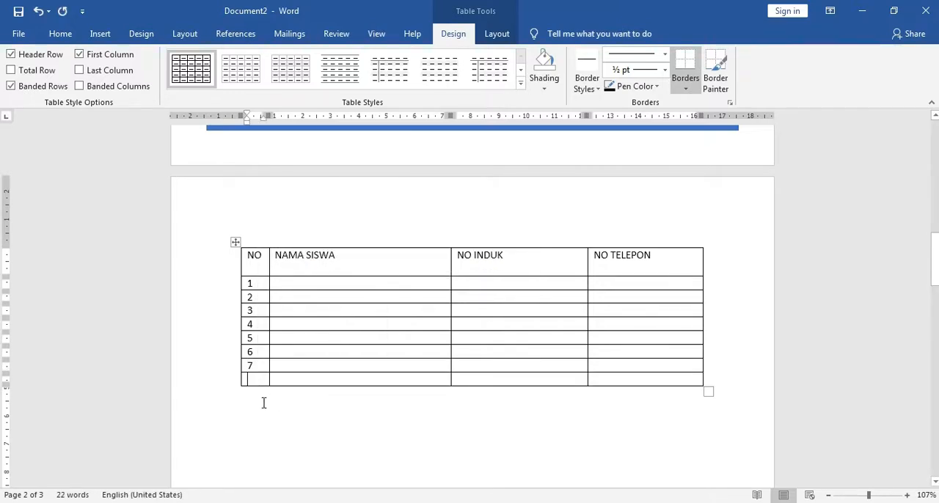
{"action": "type", "text": "8"}
Add two more rows at the end of the table and number them 9 and 10.
{"action": "left_click", "coordinate": [714, 378]}
{"action": "key", "text": "Return"}
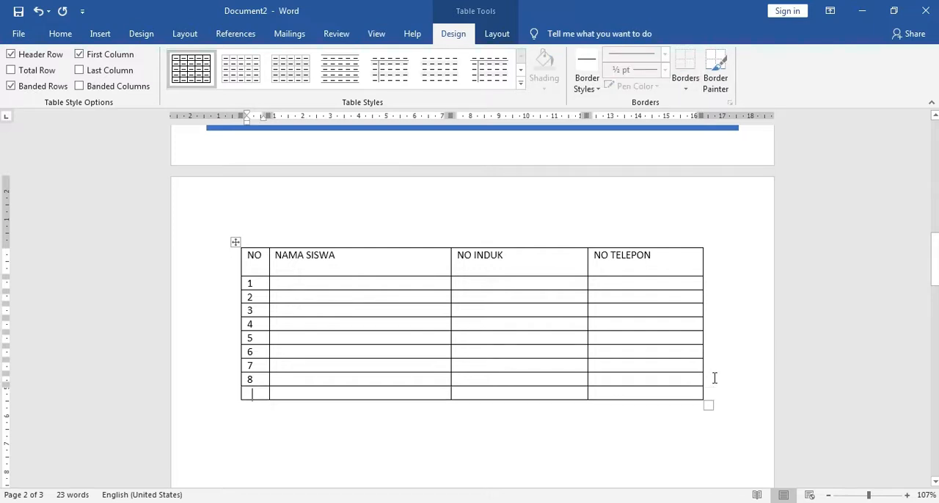
{"action": "type", "text": "9"}
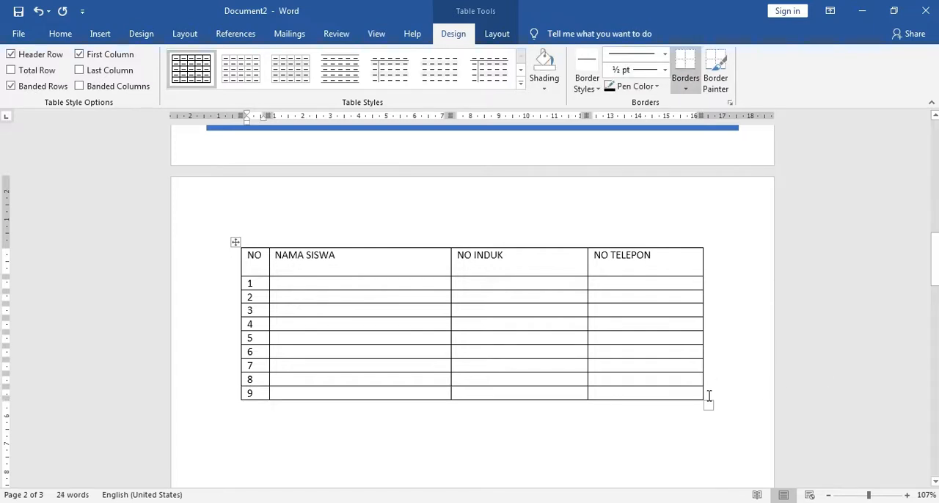
{"action": "left_click", "coordinate": [708, 392]}
{"action": "key", "text": "Return"}
{"action": "type", "text": "10"}
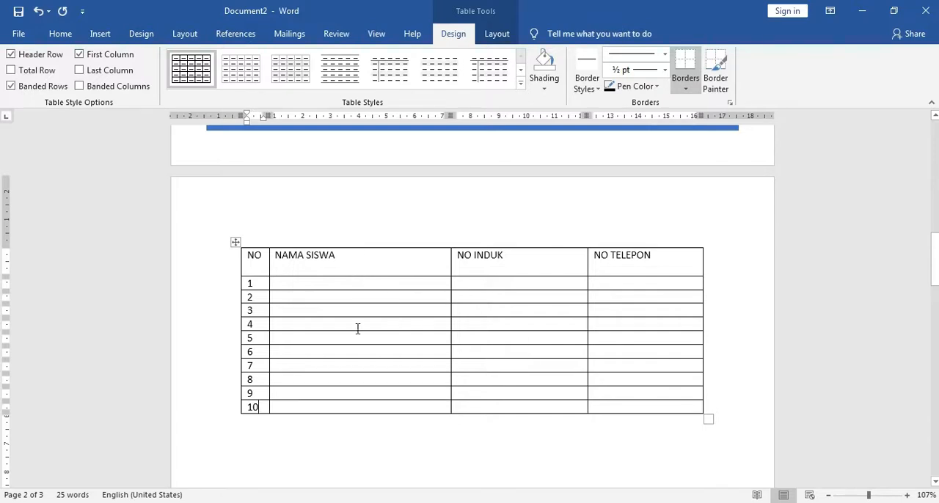
Center the text of the entire NO column horizontally.
{"action": "left_click", "coordinate": [250, 240]}
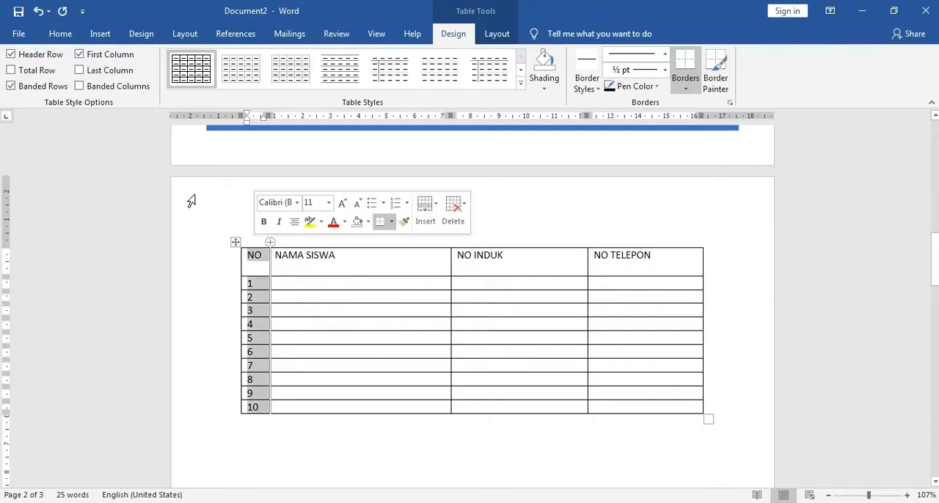
{"action": "left_click", "coordinate": [61, 35]}
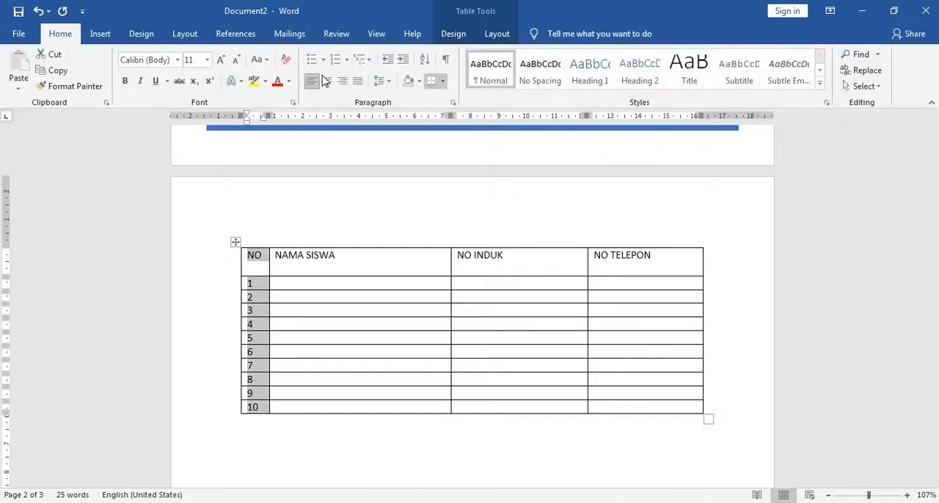
{"action": "left_click", "coordinate": [326, 81]}
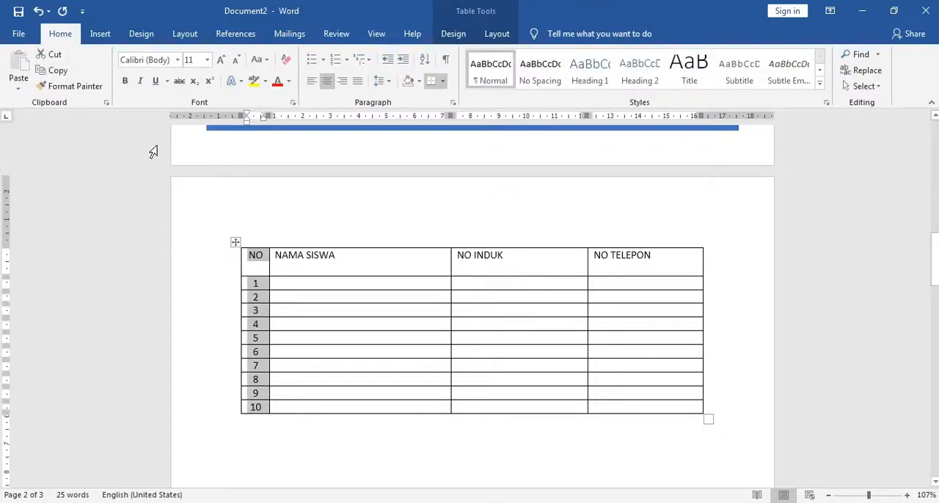
Insert a second table with 4 columns and 11 rows below the numbered student table.
{"action": "left_click", "coordinate": [102, 35]}
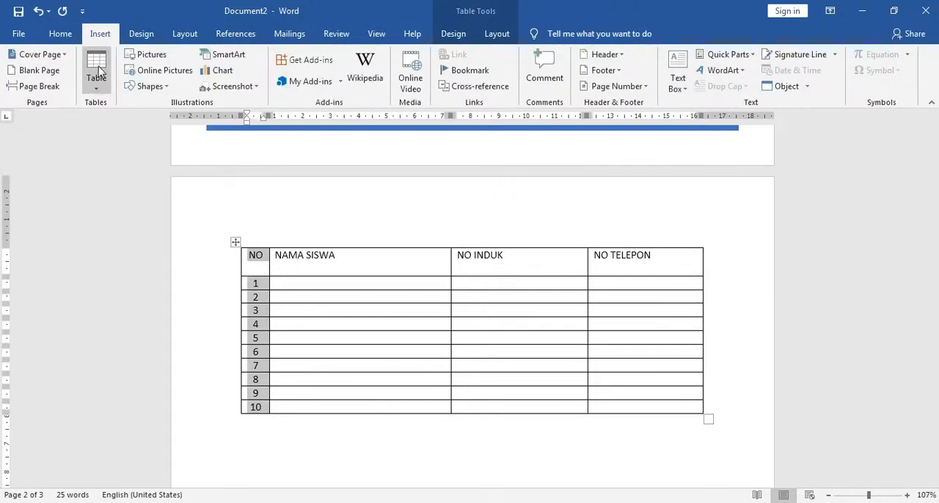
{"action": "left_click", "coordinate": [94, 98]}
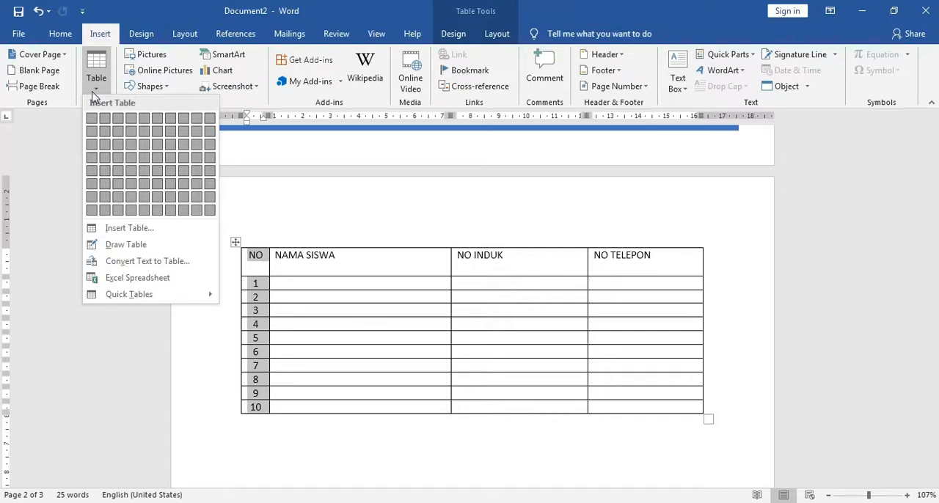
{"action": "left_click", "coordinate": [98, 98]}
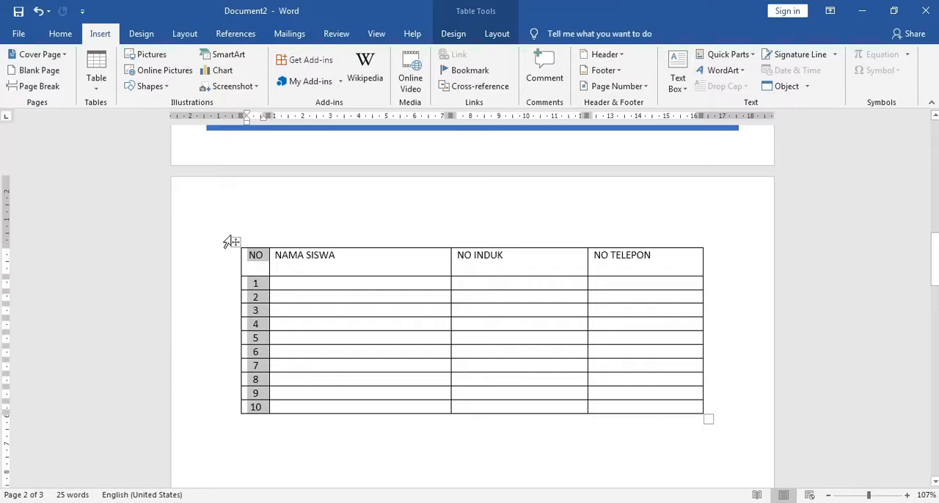
{"action": "scroll", "coordinate": [299, 325], "scroll_direction": "down", "scroll_amount": 5}
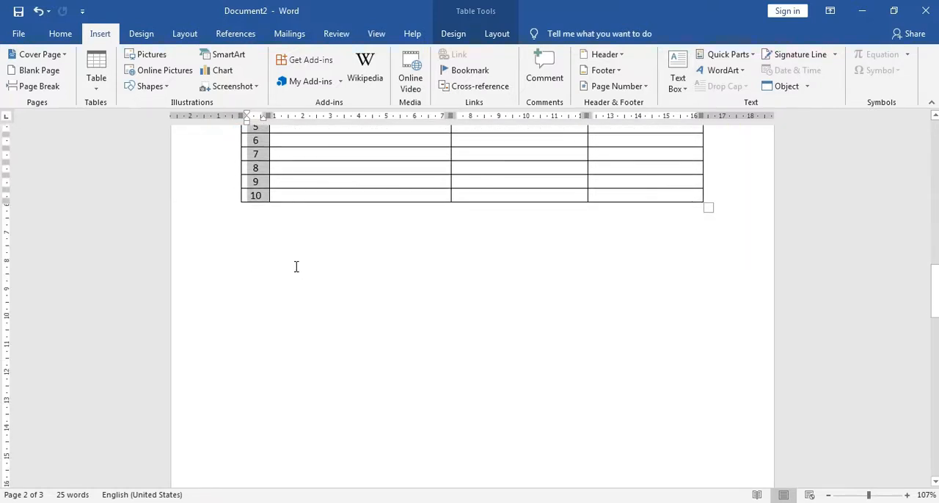
{"action": "left_click", "coordinate": [297, 266]}
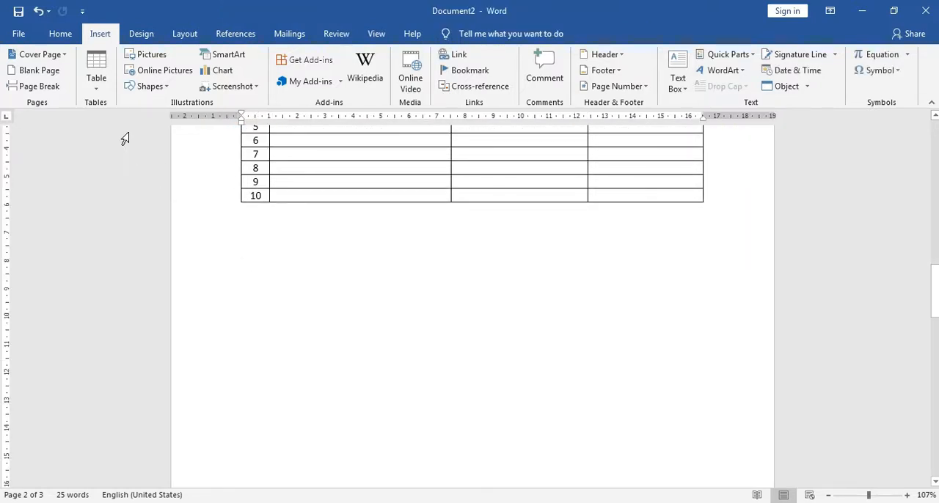
{"action": "left_click", "coordinate": [96, 94]}
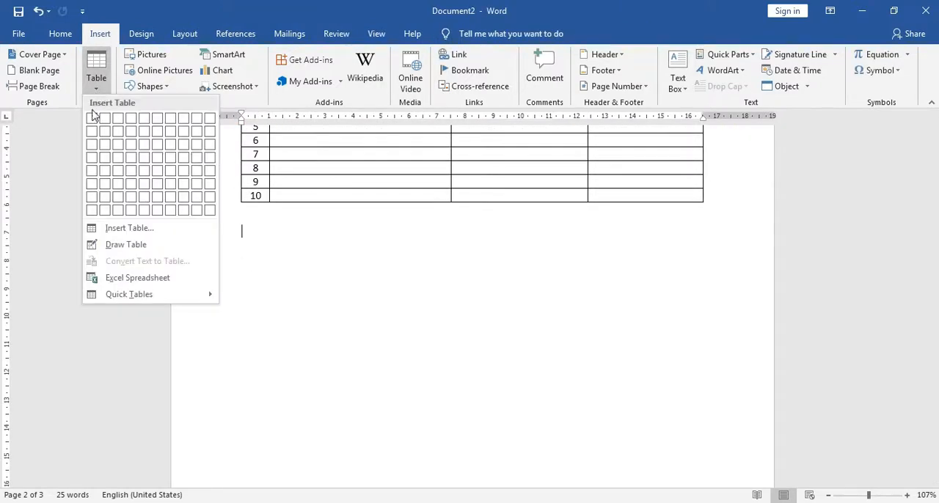
{"action": "left_click", "coordinate": [146, 232]}
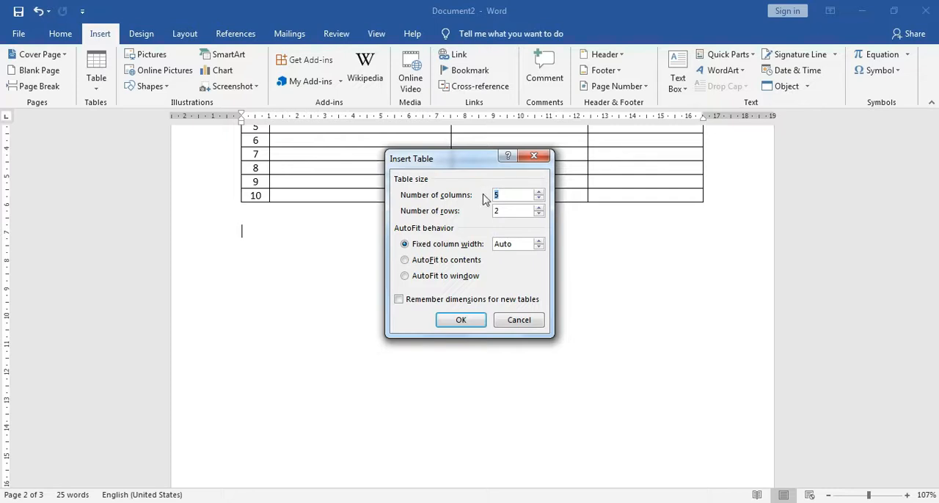
{"action": "type", "text": "4"}
{"action": "double_click", "coordinate": [501, 212]}
{"action": "type", "text": "11"}
{"action": "double_click", "coordinate": [499, 195]}
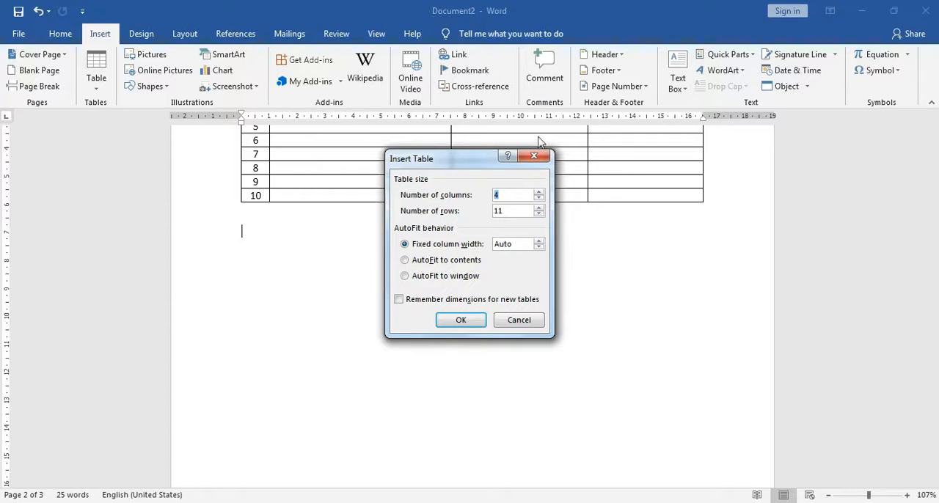
{"action": "type", "text": "4"}
{"action": "left_click", "coordinate": [460, 323]}
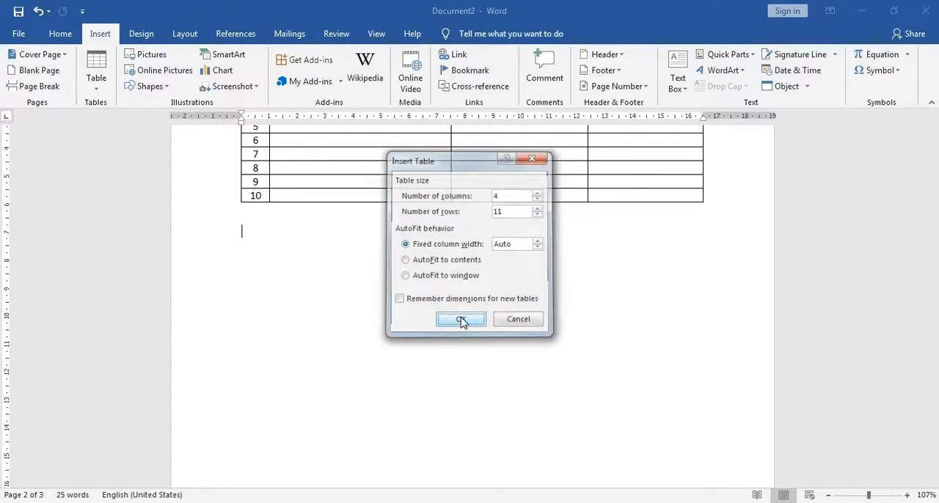
{"action": "scroll", "coordinate": [399, 327], "scroll_direction": "up", "scroll_amount": 5}
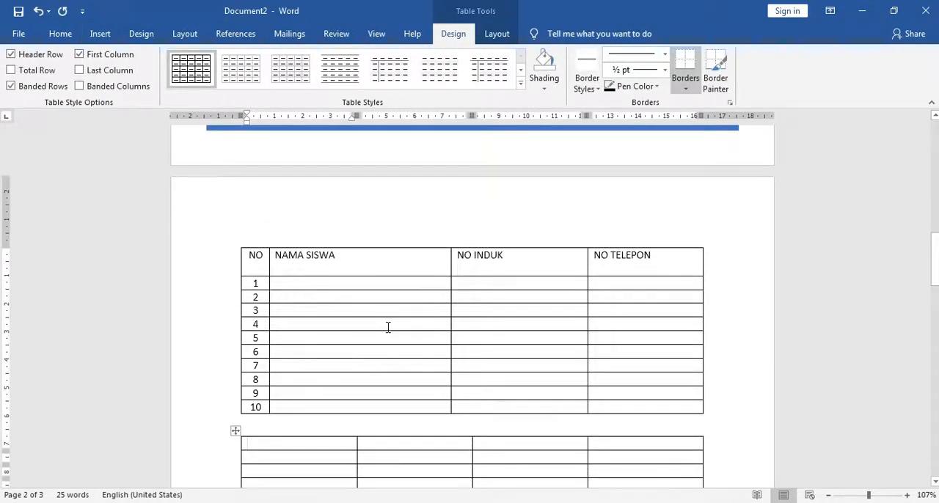
{"action": "scroll", "coordinate": [388, 327], "scroll_direction": "down", "scroll_amount": 3}
{"action": "scroll", "coordinate": [372, 335], "scroll_direction": "up", "scroll_amount": 2}
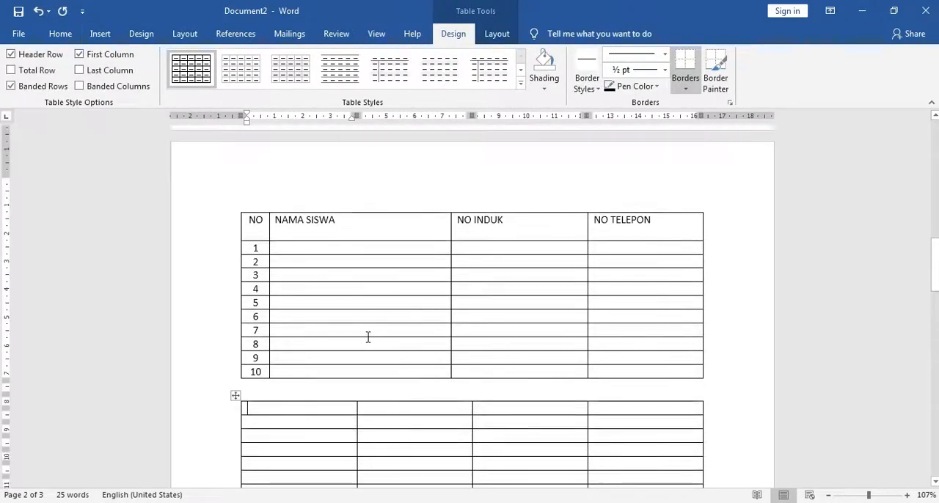
{"action": "scroll", "coordinate": [367, 338], "scroll_direction": "down", "scroll_amount": 6}
Try a page break below the second table and remove it again.
{"action": "left_click", "coordinate": [357, 352]}
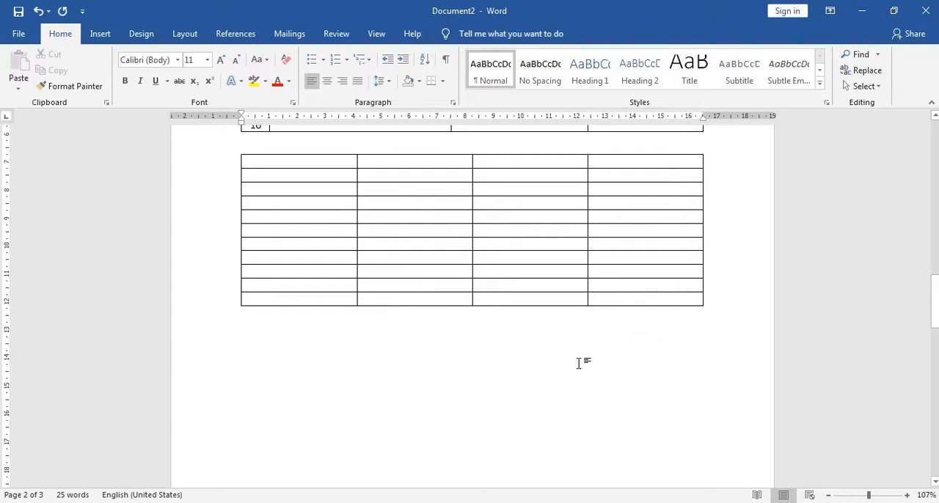
{"action": "key", "text": "ctrl+Return"}
{"action": "scroll", "coordinate": [565, 369], "scroll_direction": "up", "scroll_amount": 10}
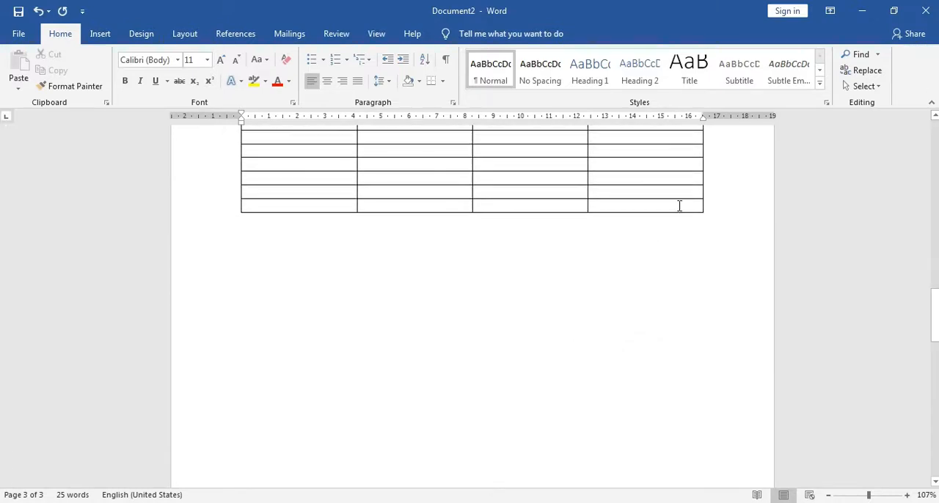
{"action": "left_click_drag", "start_coordinate": [708, 216], "coordinate": [730, 231]}
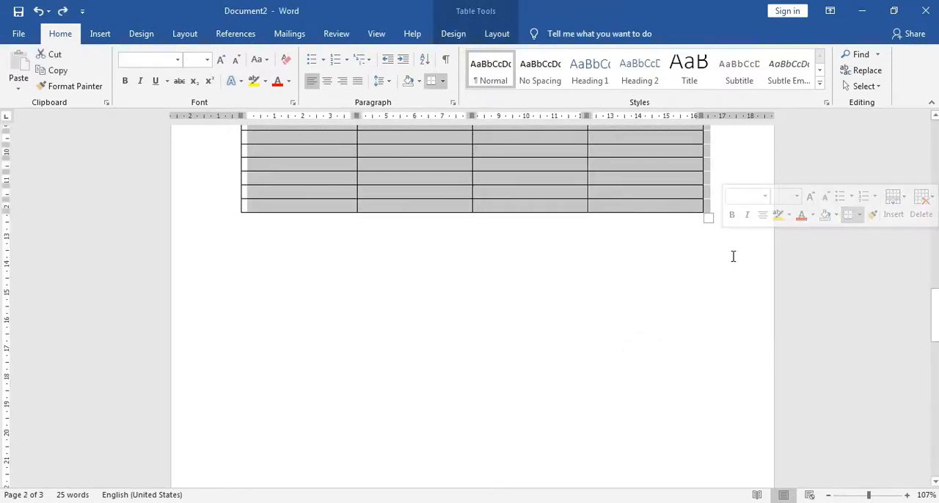
{"action": "left_click", "coordinate": [728, 261]}
{"action": "scroll", "coordinate": [727, 266], "scroll_direction": "up", "scroll_amount": 7}
{"action": "scroll", "coordinate": [700, 289], "scroll_direction": "down", "scroll_amount": 10}
{"action": "left_click", "coordinate": [458, 372]}
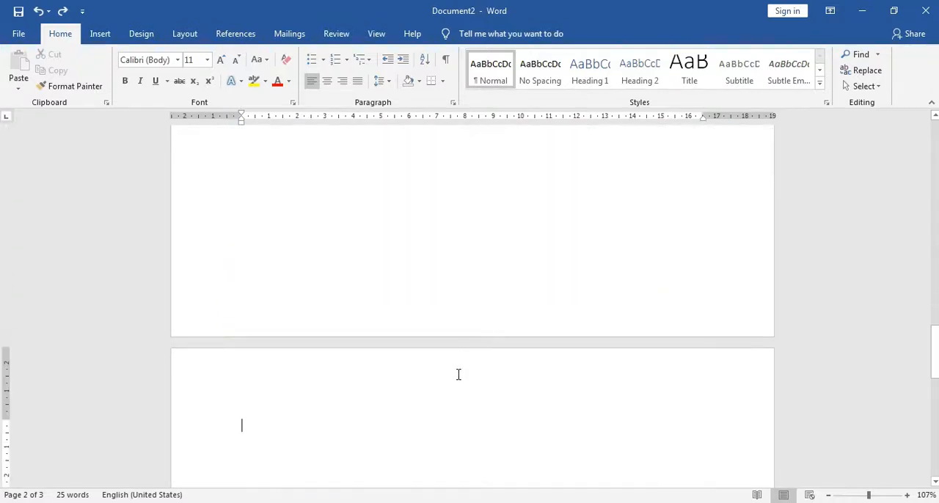
{"action": "key", "text": "BackSpace"}
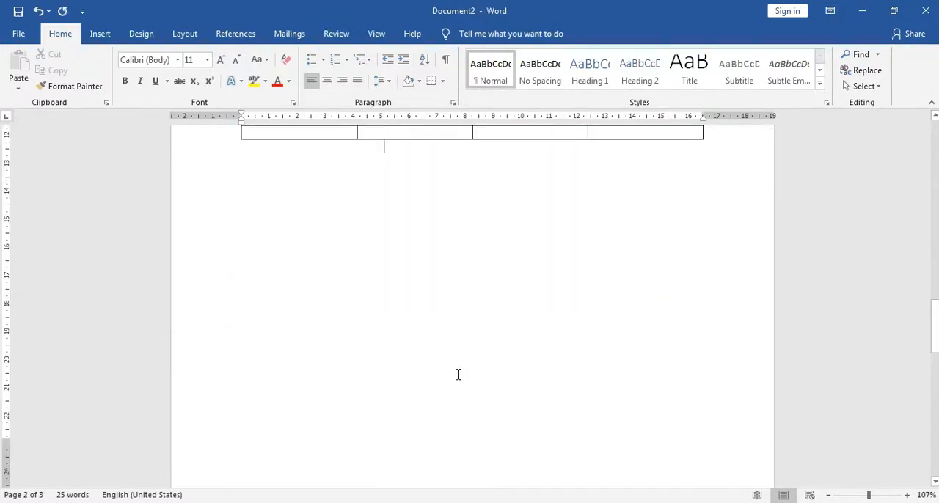
Add an empty line between the numbered student table and the table below it.
{"action": "scroll", "coordinate": [459, 374], "scroll_direction": "up", "scroll_amount": 6}
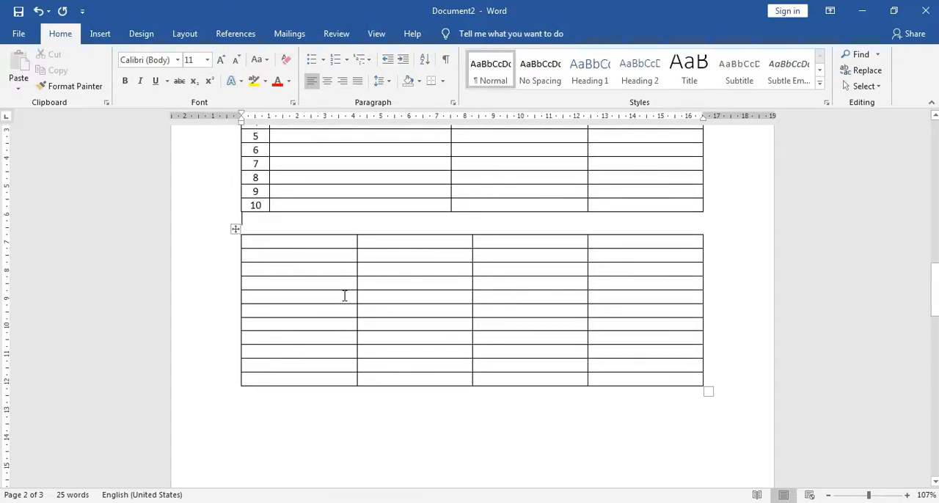
{"action": "key", "text": "Return"}
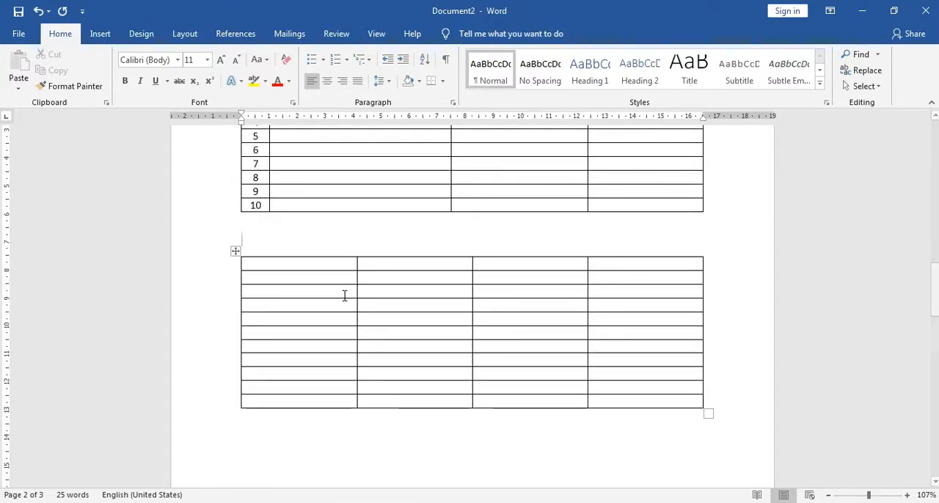
Delete the entire empty second table below the student table.
{"action": "left_click", "coordinate": [234, 251]}
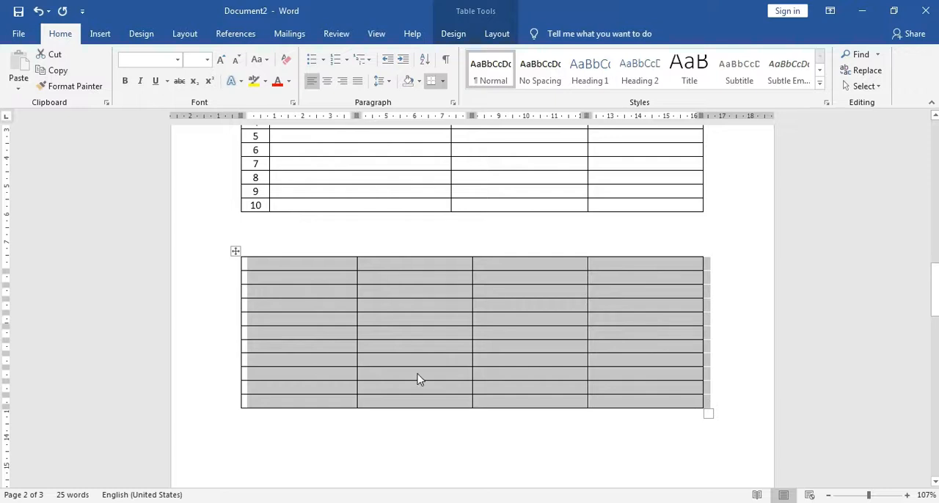
{"action": "left_click", "coordinate": [443, 422]}
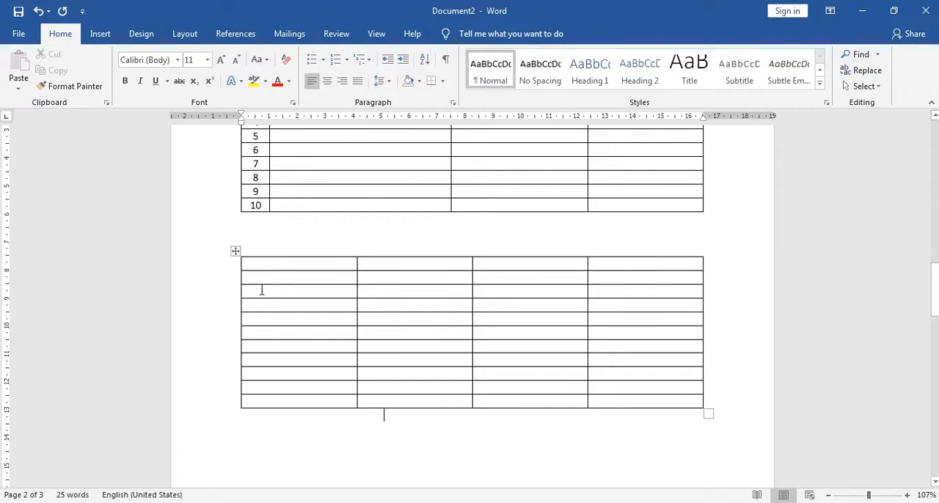
{"action": "left_click", "coordinate": [235, 251]}
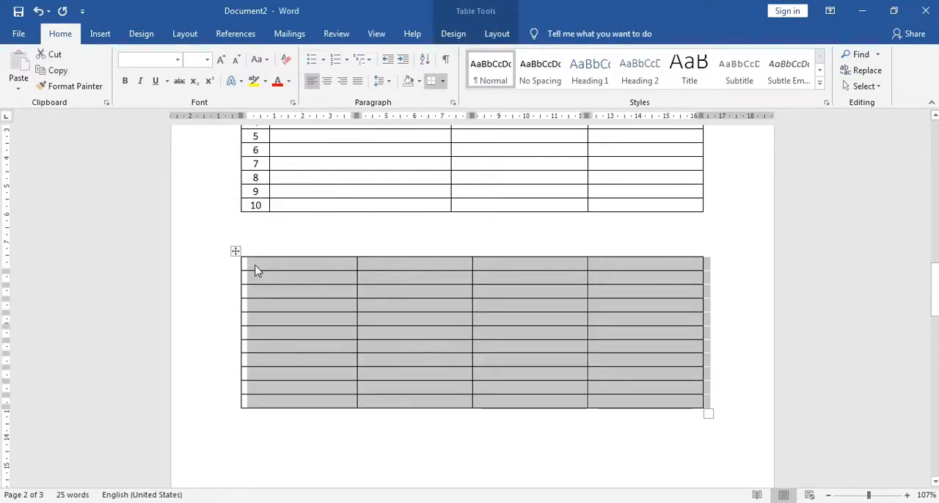
{"action": "right_click", "coordinate": [256, 270]}
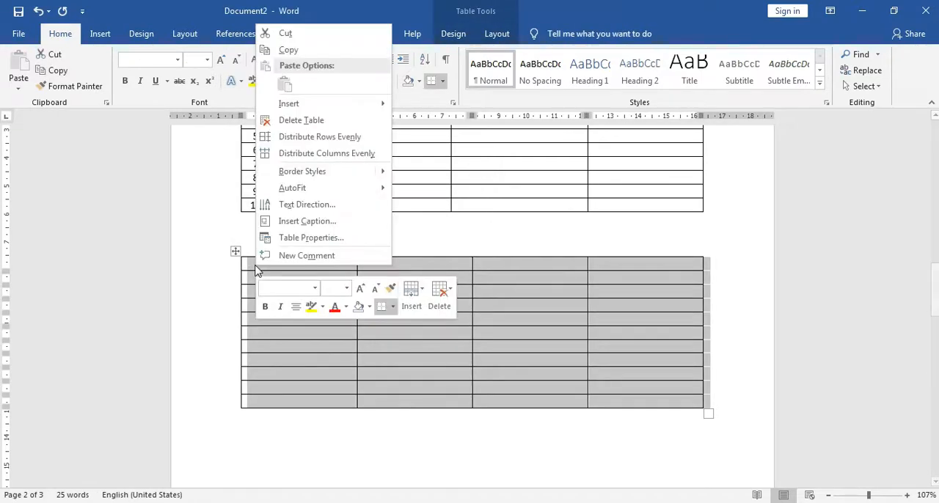
{"action": "left_click", "coordinate": [316, 122]}
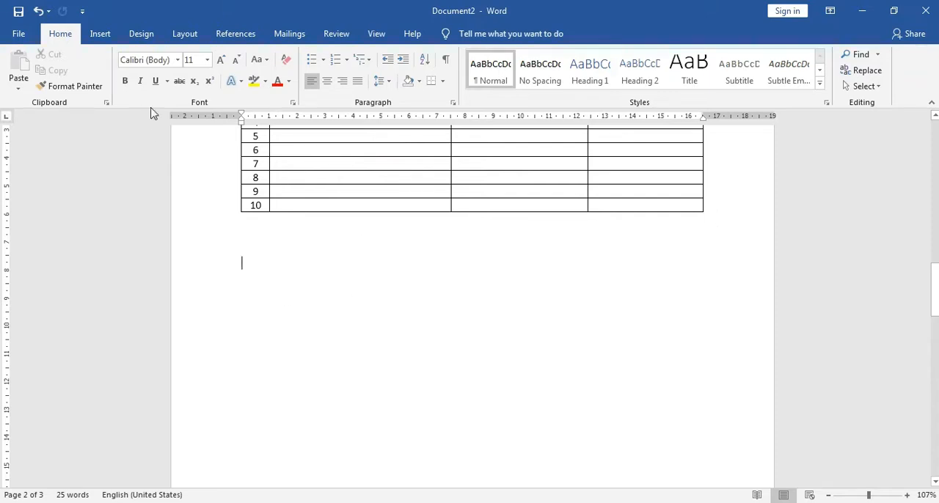
Draw a single-cell table by hand below the student table, about 16.4 cm wide and 1.5 cm high.
{"action": "left_click", "coordinate": [102, 36]}
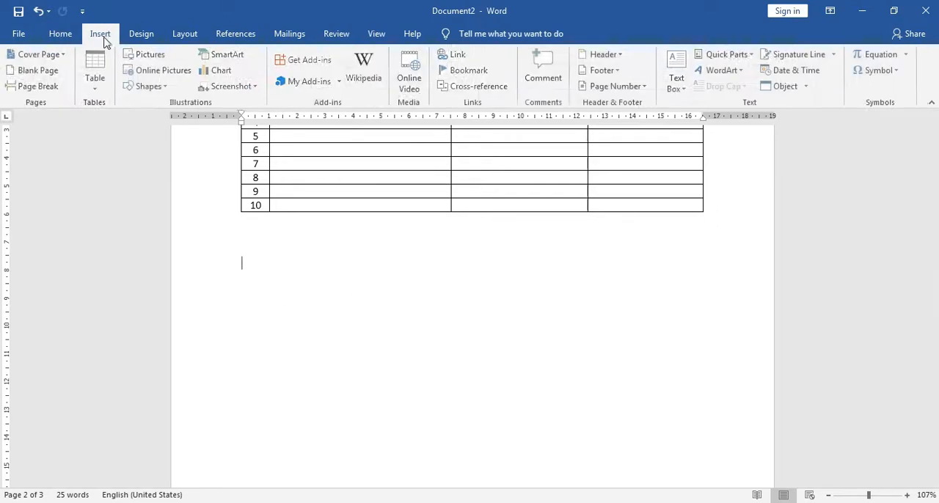
{"action": "left_click", "coordinate": [94, 88]}
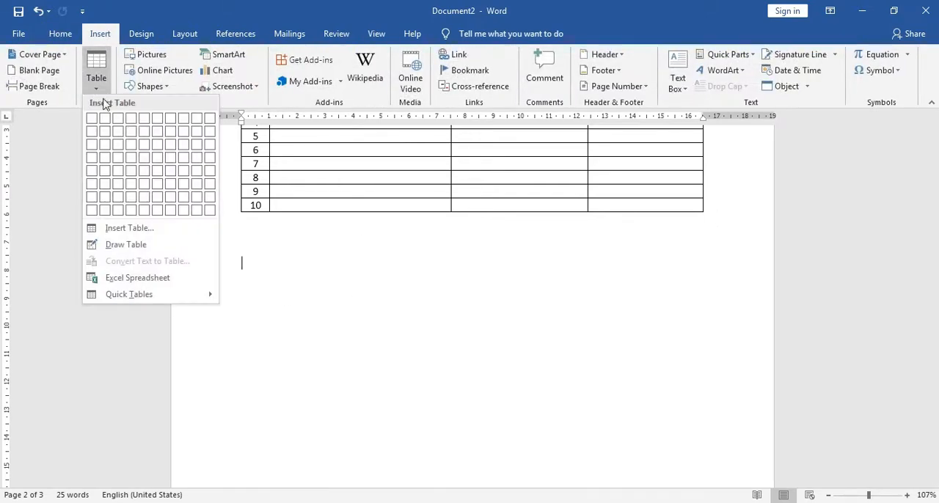
{"action": "left_click", "coordinate": [117, 245]}
{"action": "mouse_move", "coordinate": [242, 286]}
{"action": "left_mouse_down"}
{"action": "mouse_move", "coordinate": [244, 332]}
{"action": "mouse_move", "coordinate": [593, 309]}
{"action": "mouse_move", "coordinate": [698, 316]}
{"action": "mouse_move", "coordinate": [700, 332]}
{"action": "left_mouse_up"}
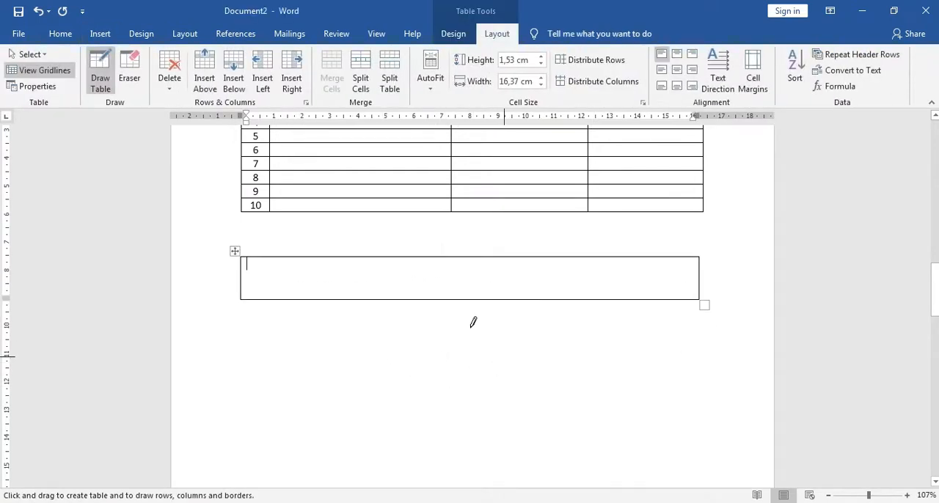
Draw three vertical lines dividing the new table into four columns, the first about 3.3 cm and the third about 4.8 cm wide.
{"action": "left_click_drag", "start_coordinate": [443, 258], "coordinate": [442, 299]}
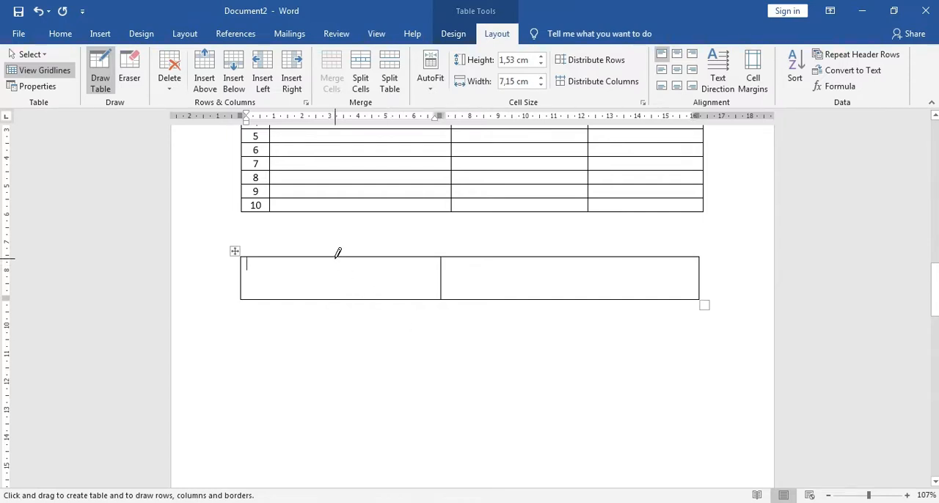
{"action": "left_click_drag", "start_coordinate": [337, 254], "coordinate": [334, 312]}
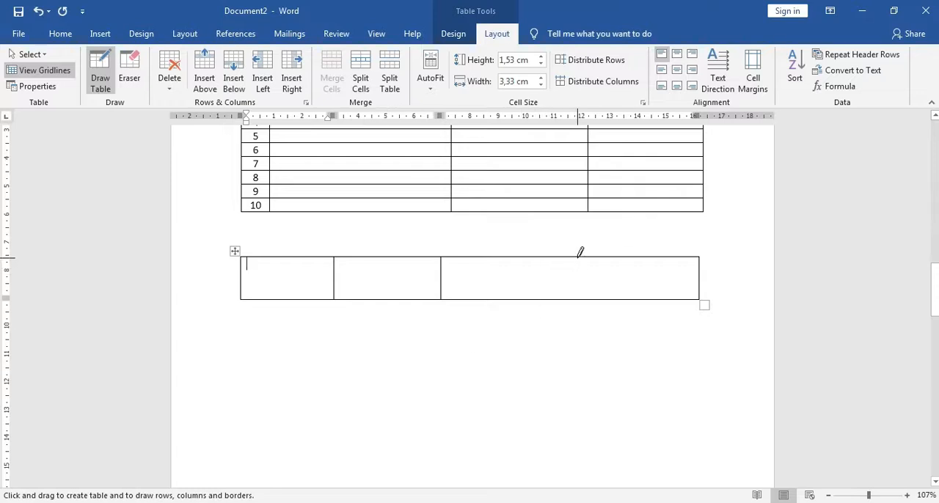
{"action": "left_click_drag", "start_coordinate": [577, 272], "coordinate": [575, 299]}
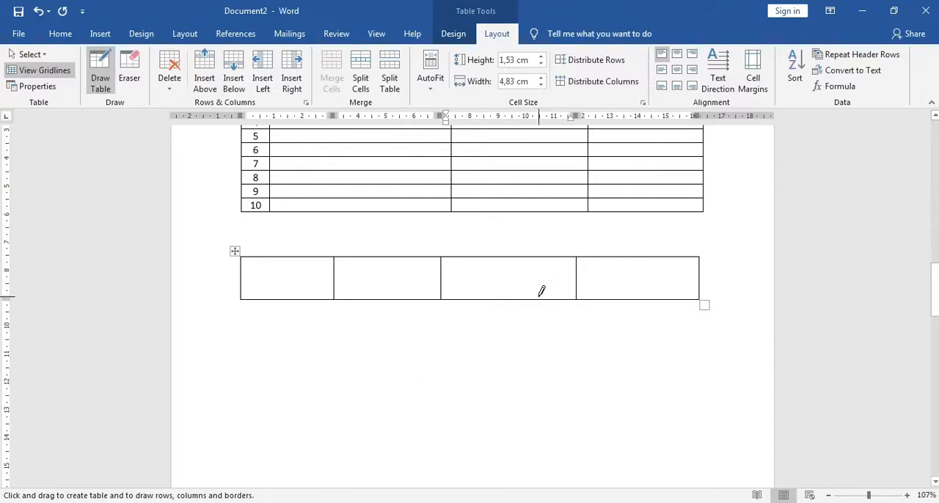
Exit table drawing and examine the delete options for cells, columns, rows and the whole table.
{"action": "left_click", "coordinate": [170, 77]}
{"action": "left_click", "coordinate": [176, 87]}
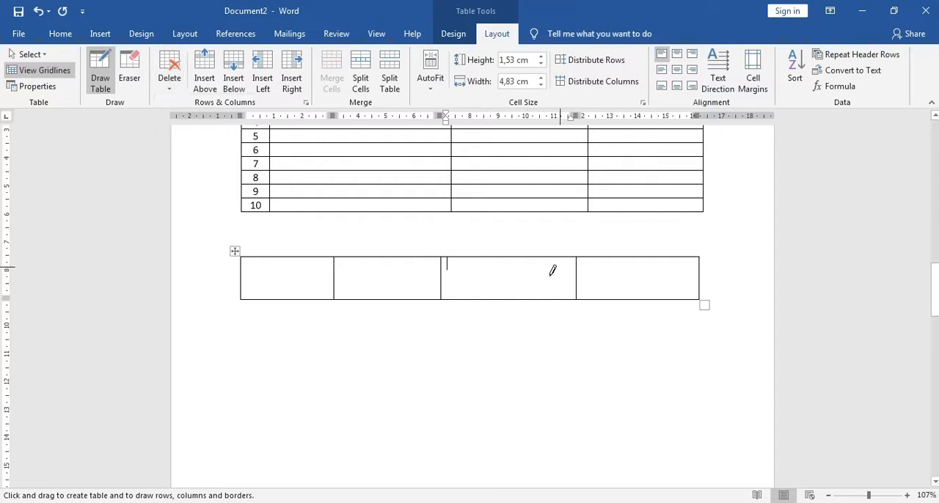
{"action": "left_click", "coordinate": [169, 70]}
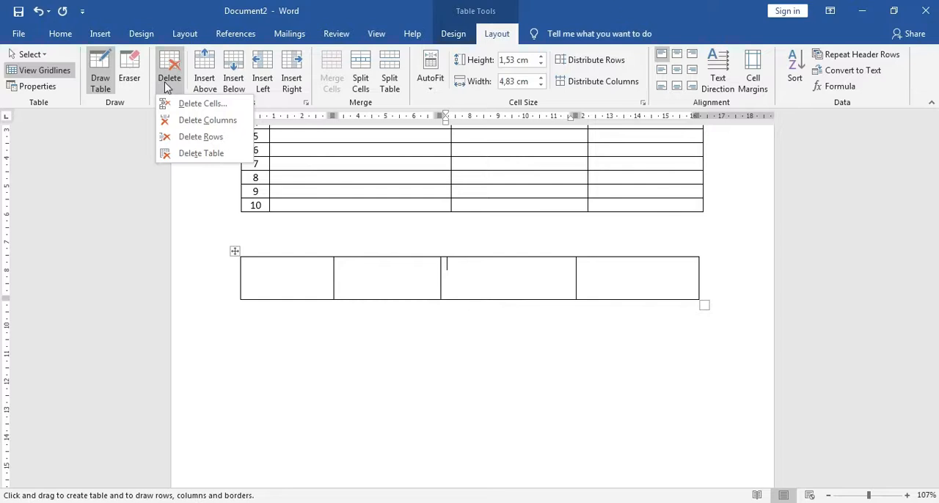
{"action": "left_click", "coordinate": [171, 85]}
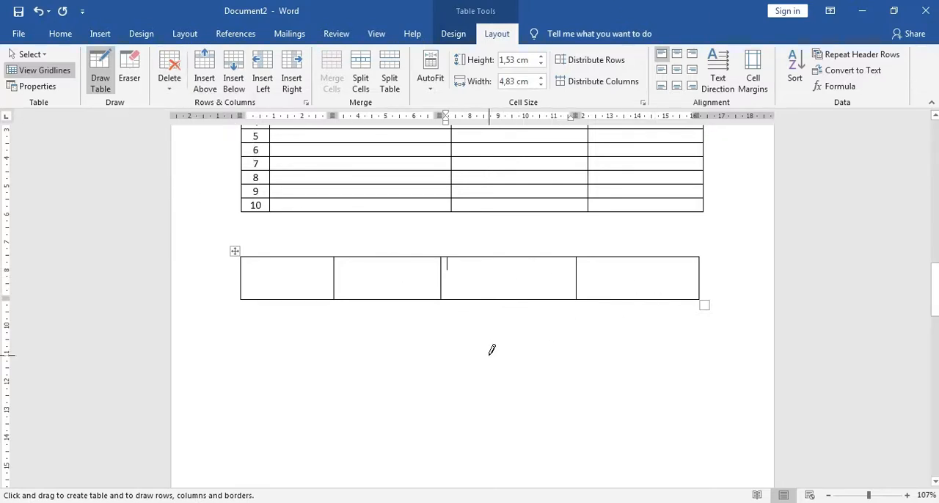
{"action": "key", "text": "Escape"}
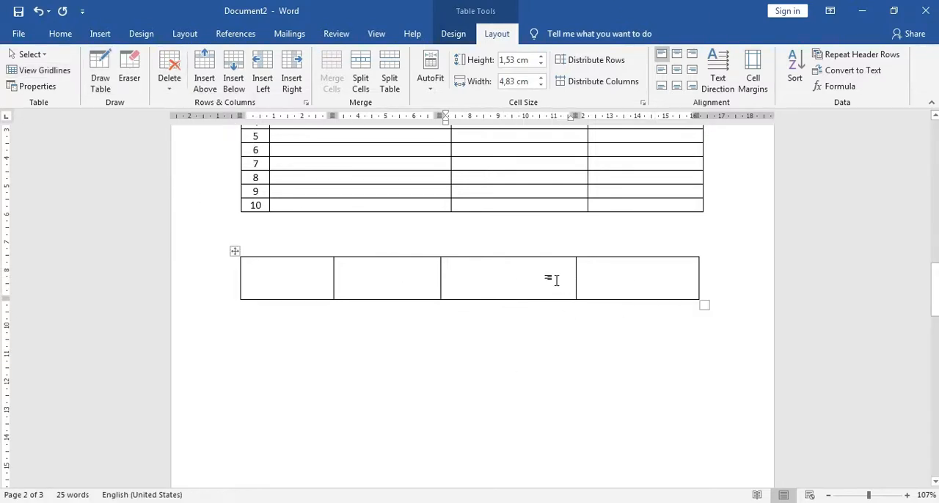
{"action": "left_click", "coordinate": [170, 83]}
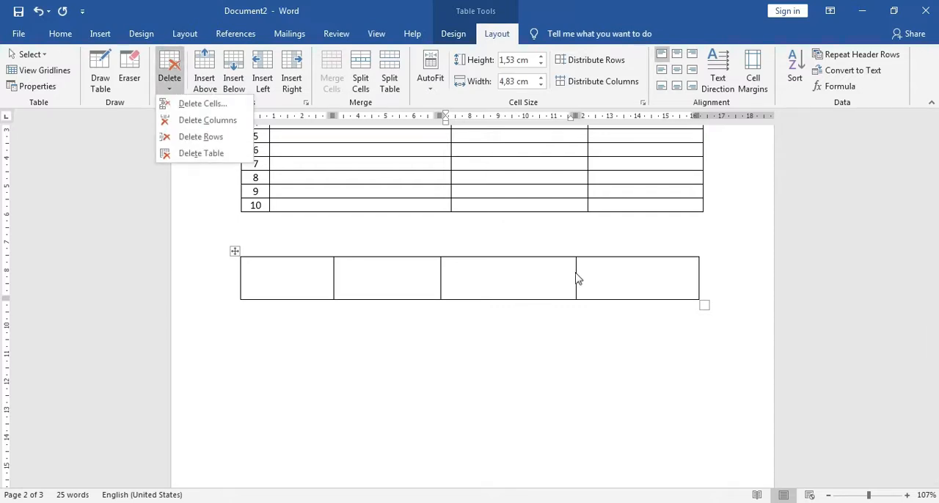
{"action": "left_click", "coordinate": [204, 105]}
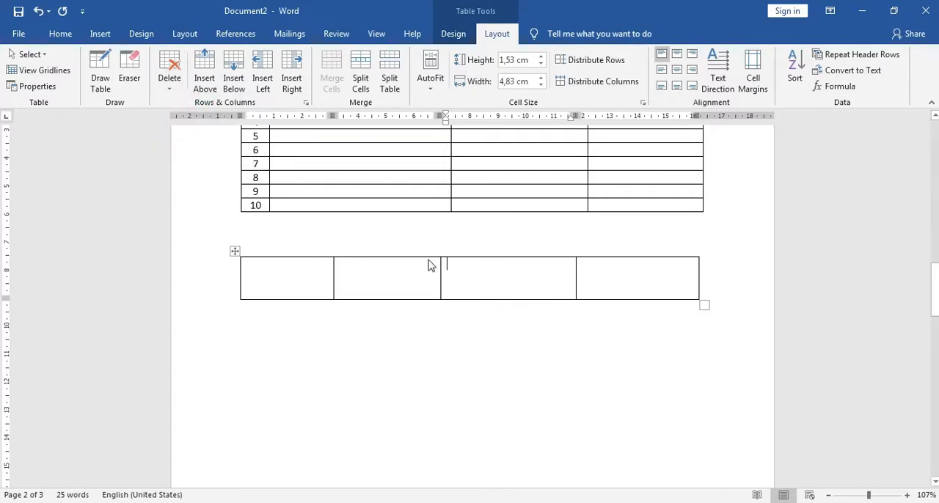
{"action": "left_click", "coordinate": [499, 280]}
{"action": "left_click", "coordinate": [355, 240]}
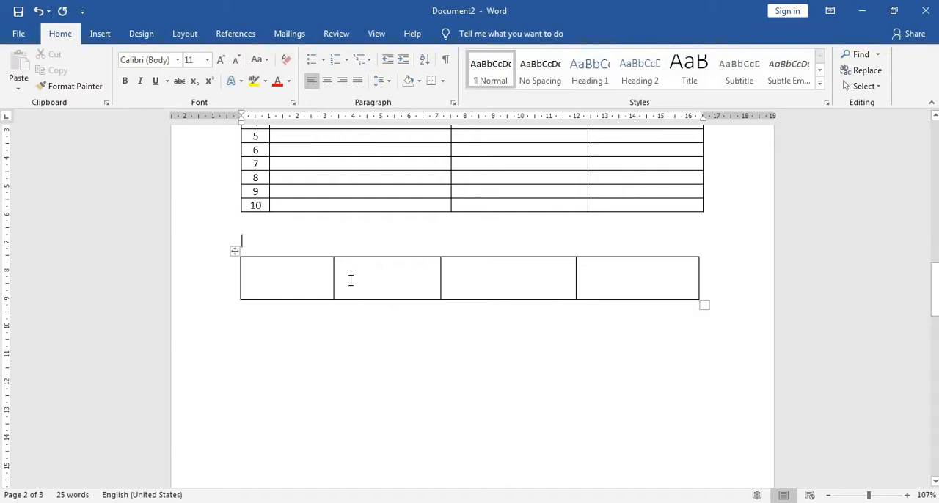
{"action": "left_click", "coordinate": [375, 245]}
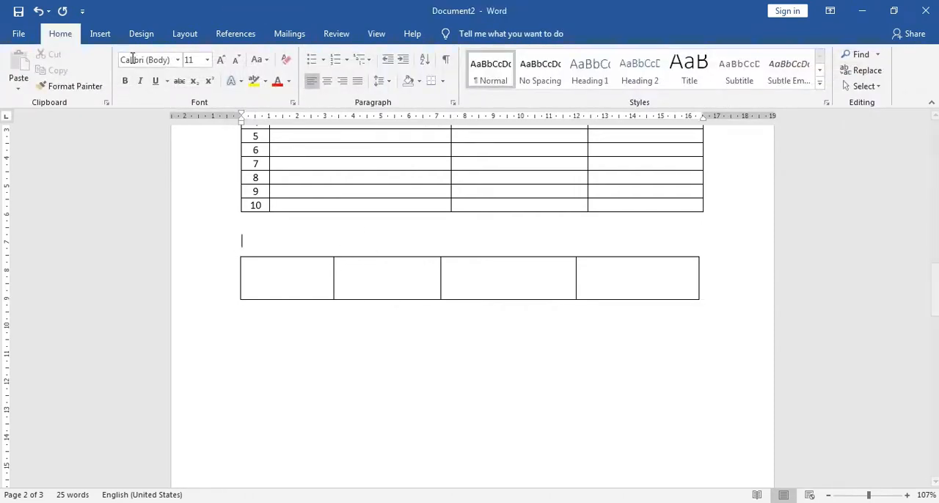
Draw a vertical line through the first column of the drawn table, leaving a leftmost cell about 1.5 cm wide.
{"action": "left_click", "coordinate": [107, 35]}
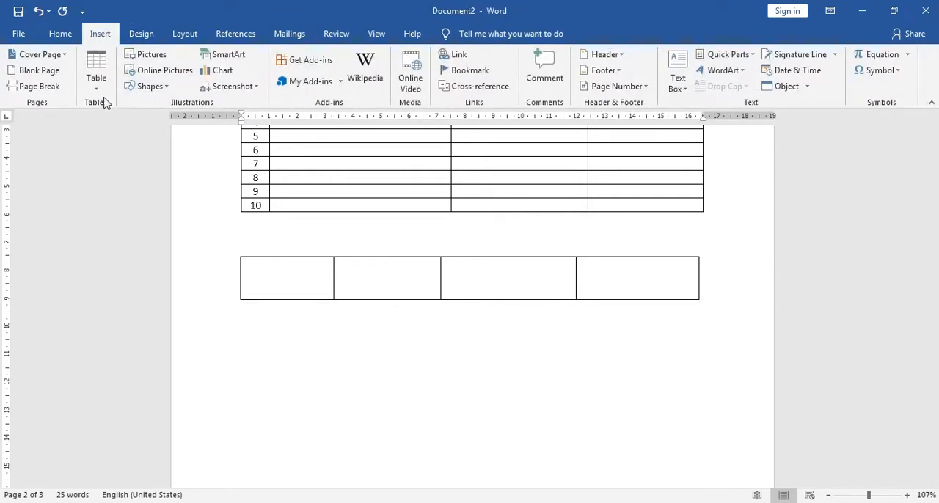
{"action": "left_click", "coordinate": [138, 35]}
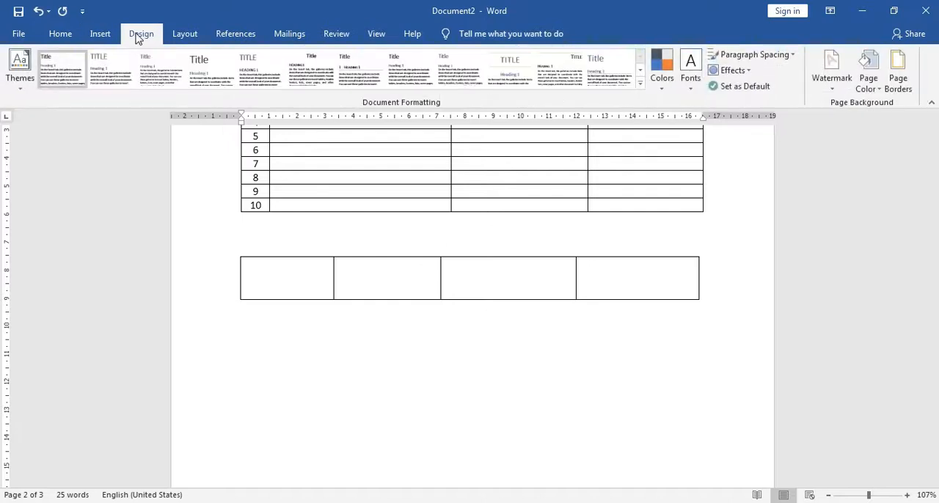
{"action": "left_click", "coordinate": [100, 34]}
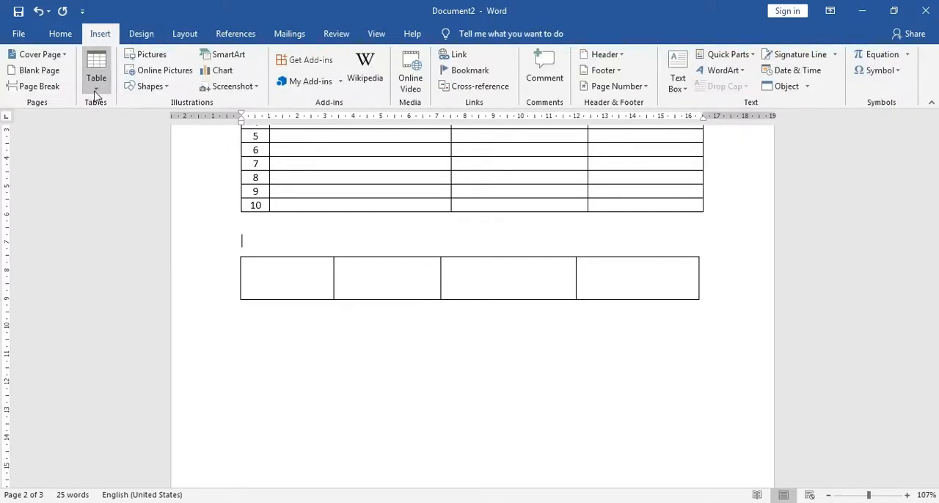
{"action": "left_click", "coordinate": [95, 69]}
{"action": "left_click", "coordinate": [125, 244]}
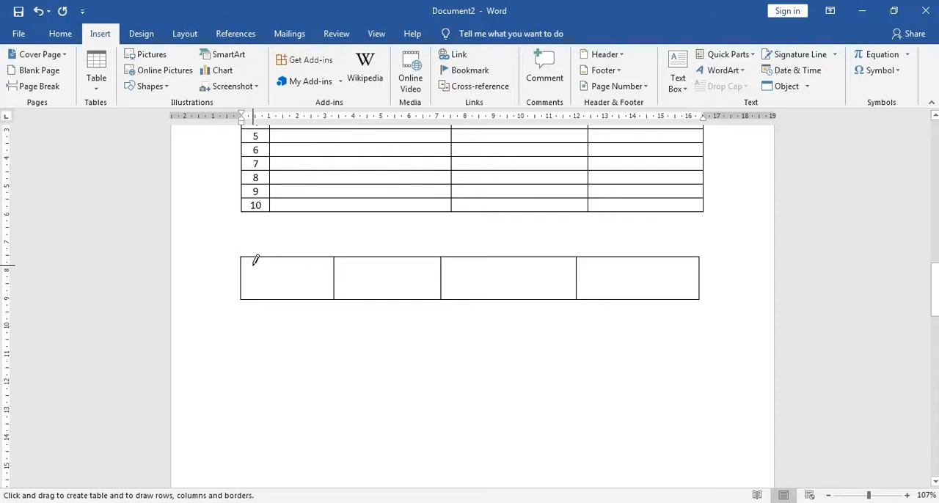
{"action": "left_click_drag", "start_coordinate": [286, 272], "coordinate": [308, 323]}
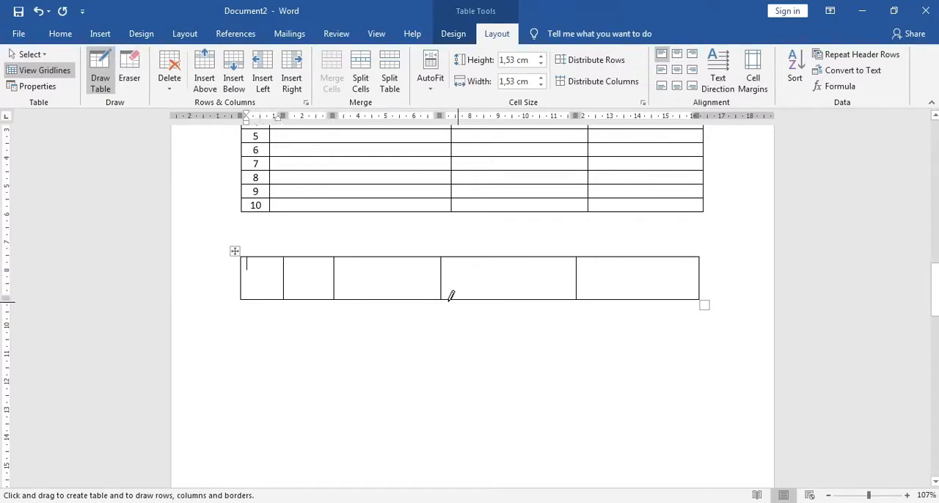
Erase the extra line in the drawn table's first column and the border between its second and third main columns.
{"action": "left_click", "coordinate": [129, 73]}
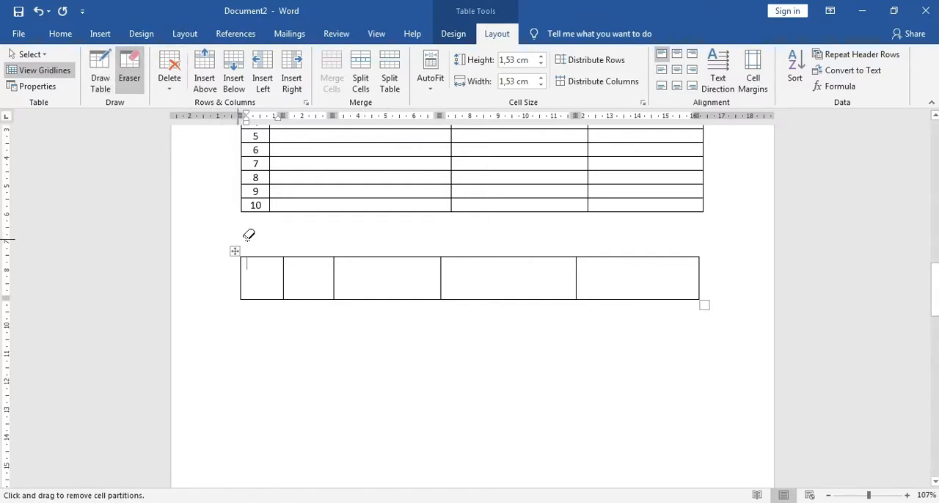
{"action": "left_click", "coordinate": [283, 270]}
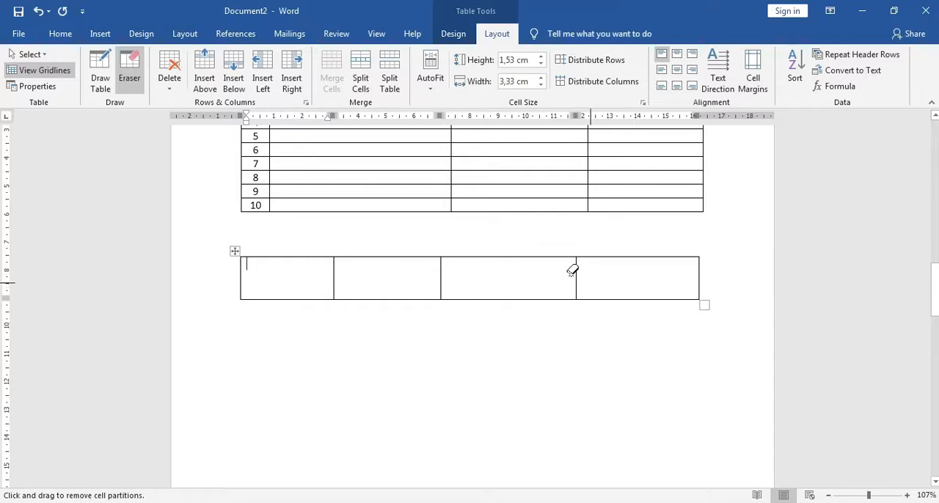
{"action": "left_click", "coordinate": [440, 270]}
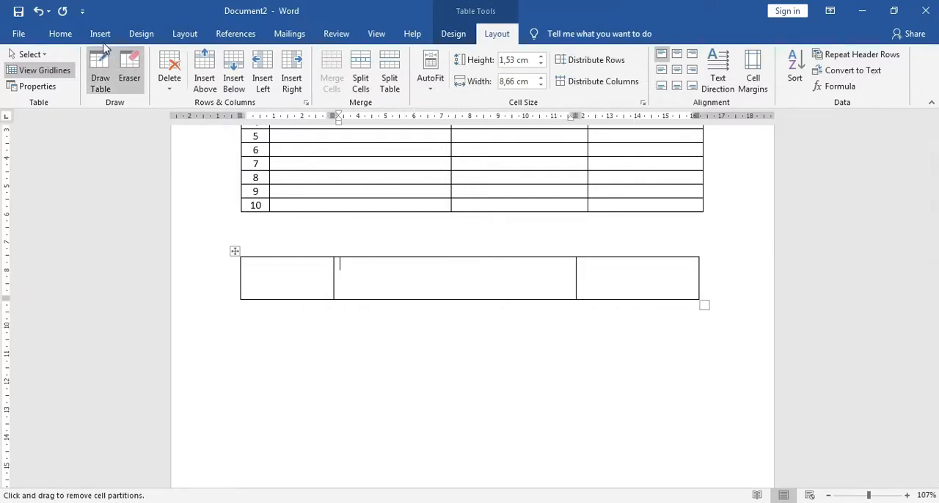
{"action": "left_click", "coordinate": [139, 78]}
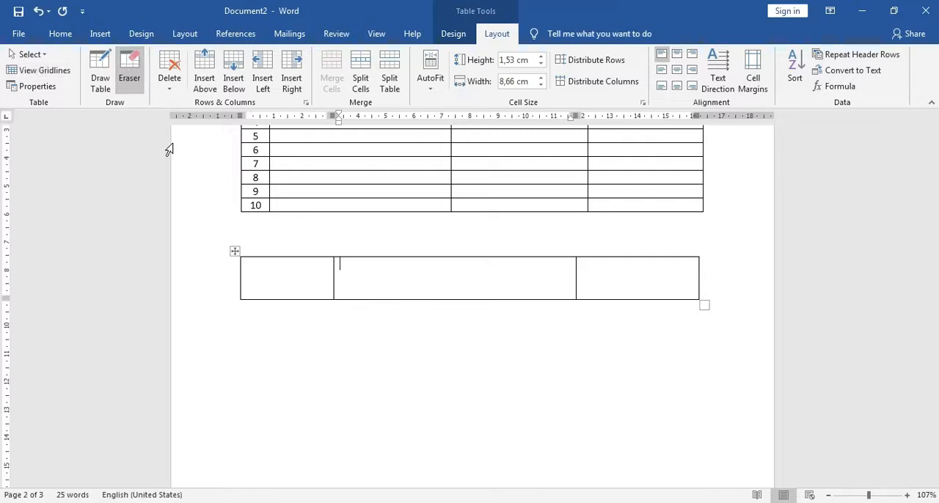
Delete the whole hand-drawn table below the student table.
{"action": "left_click", "coordinate": [235, 250]}
{"action": "right_click", "coordinate": [257, 266]}
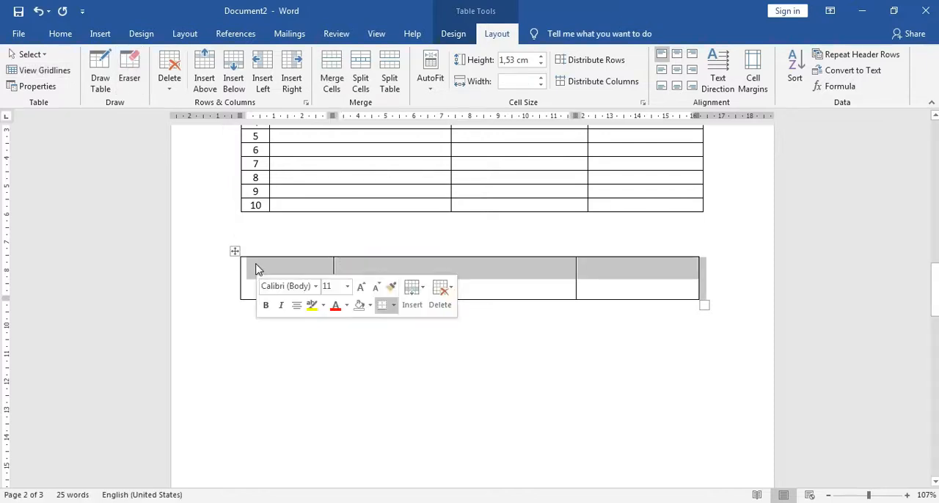
{"action": "left_click", "coordinate": [280, 119]}
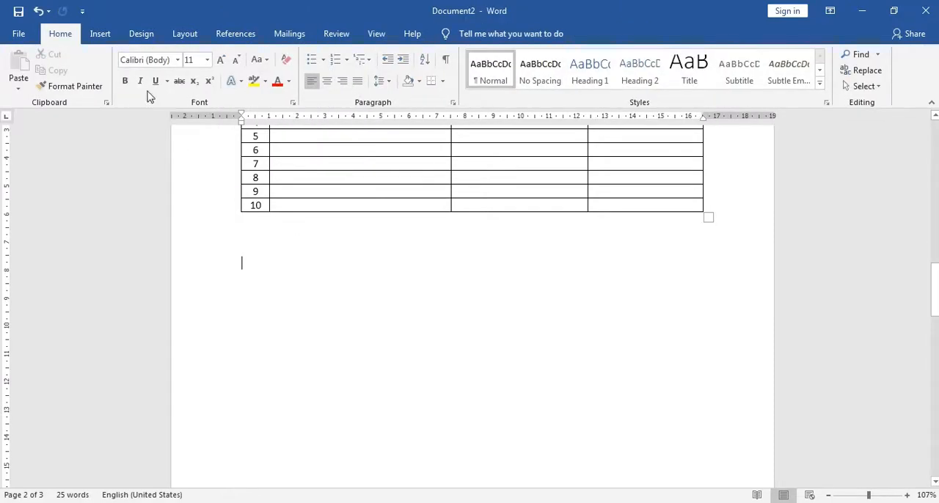
Insert an embedded Excel spreadsheet below the student table.
{"action": "left_click", "coordinate": [102, 37]}
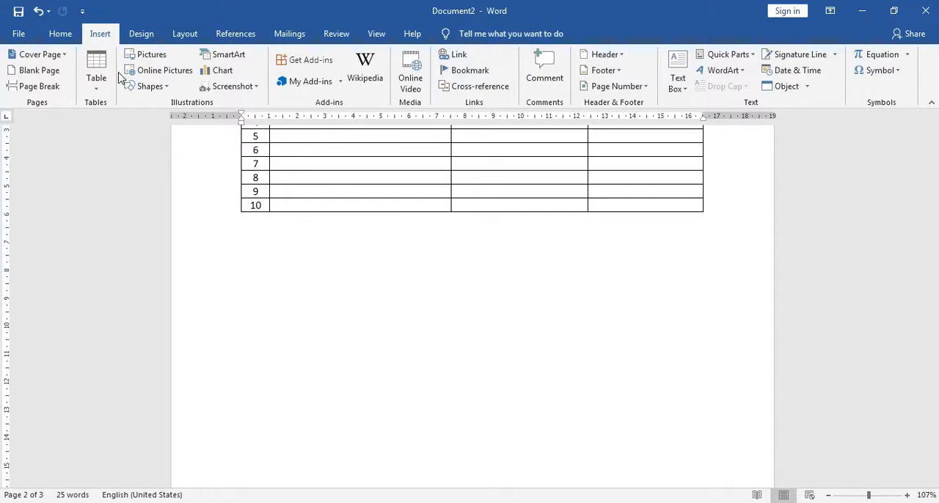
{"action": "left_click", "coordinate": [96, 73]}
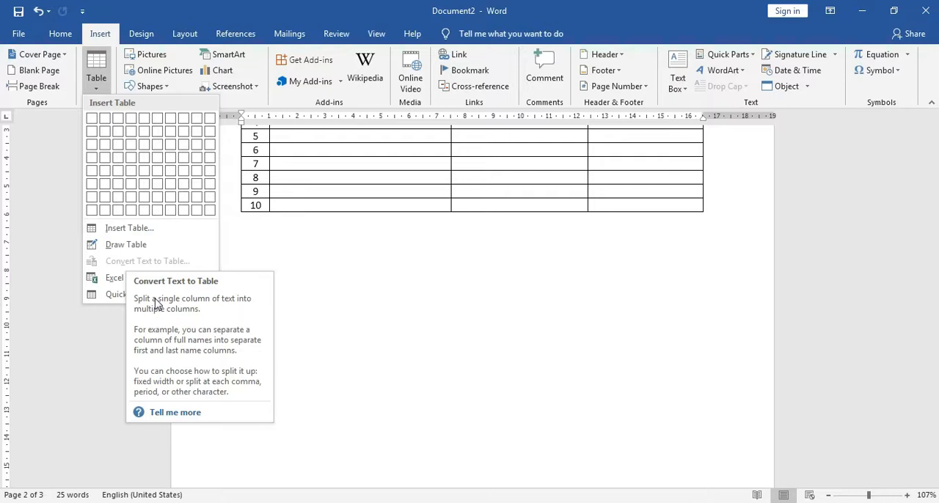
{"action": "left_click", "coordinate": [311, 242]}
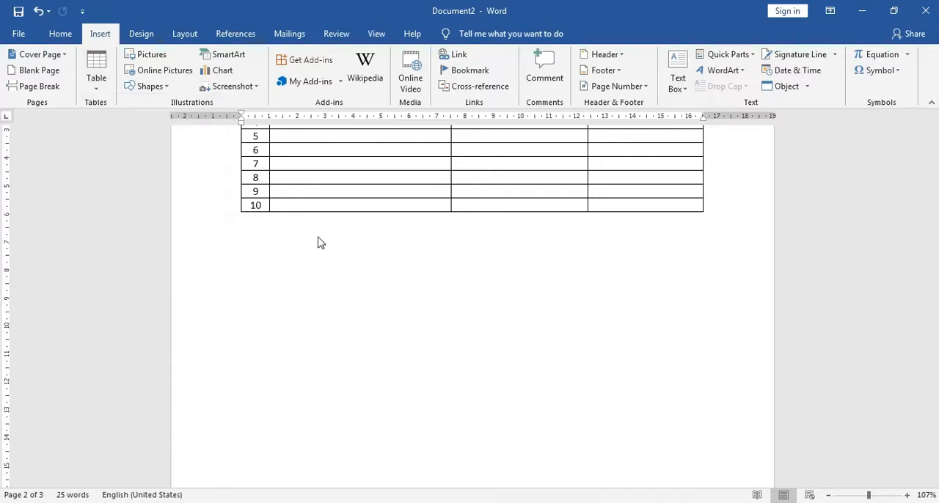
{"action": "left_click", "coordinate": [99, 84]}
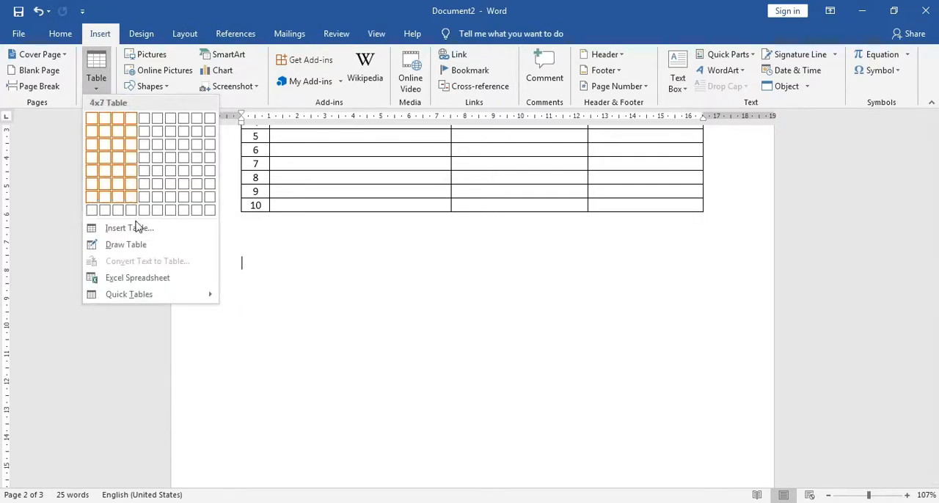
{"action": "left_click", "coordinate": [146, 285]}
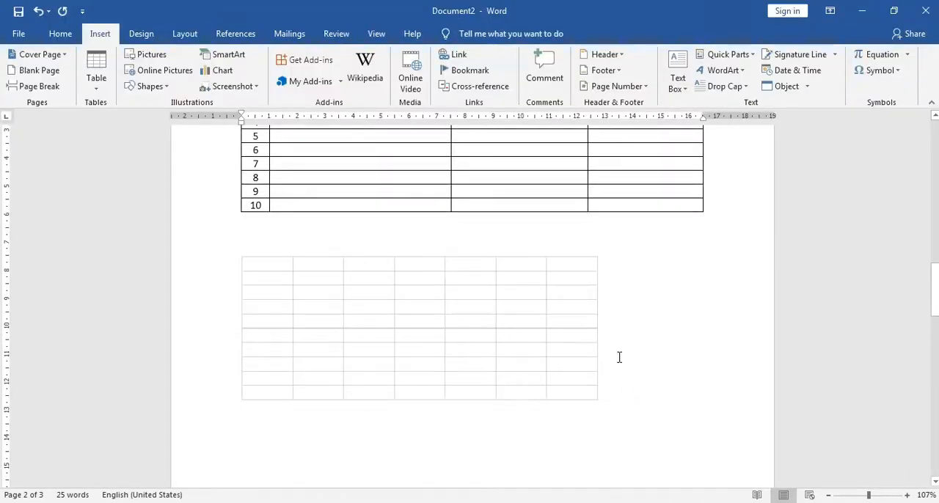
Select the embedded Excel spreadsheet and delete it from the page.
{"action": "left_click", "coordinate": [434, 330]}
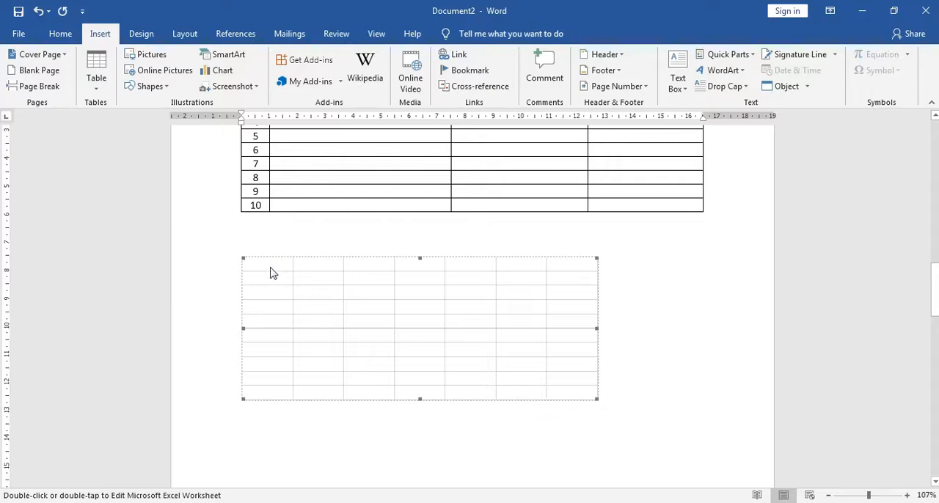
{"action": "left_click_drag", "start_coordinate": [451, 292], "coordinate": [510, 339]}
{"action": "left_click", "coordinate": [410, 317]}
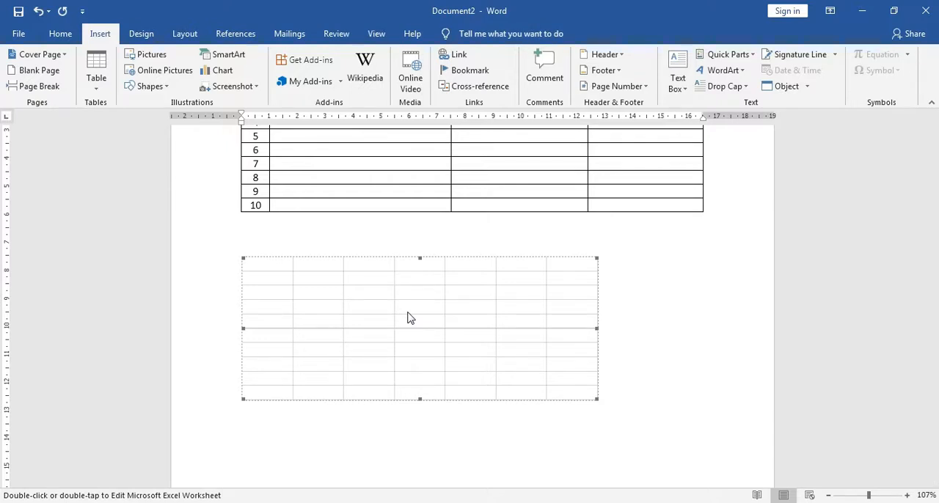
{"action": "key", "text": "Delete"}
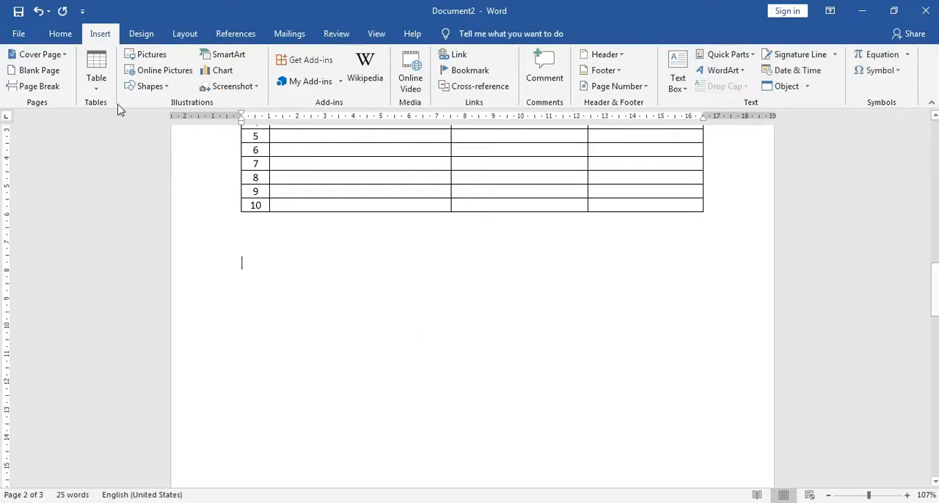
Insert the built-in With Subheads 2 quick table below the student table and look over its contents.
{"action": "left_click", "coordinate": [96, 90]}
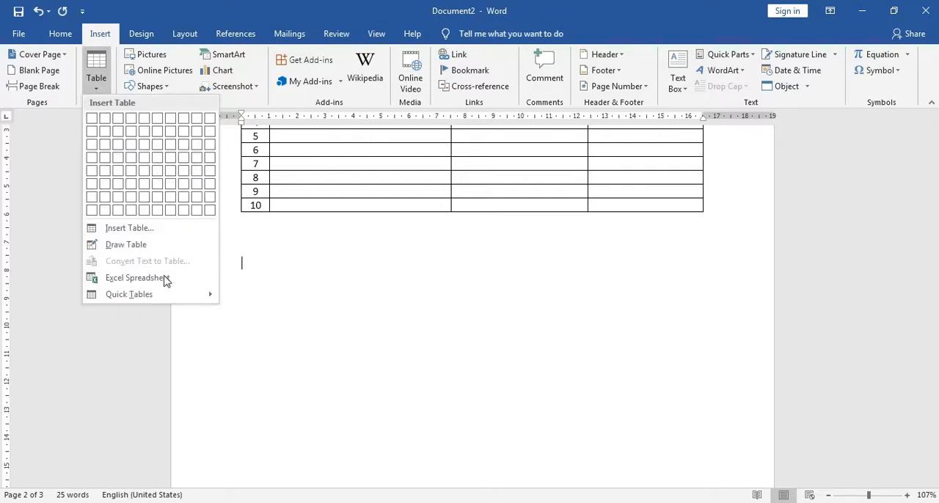
{"action": "mouse_move", "coordinate": [156, 299]}
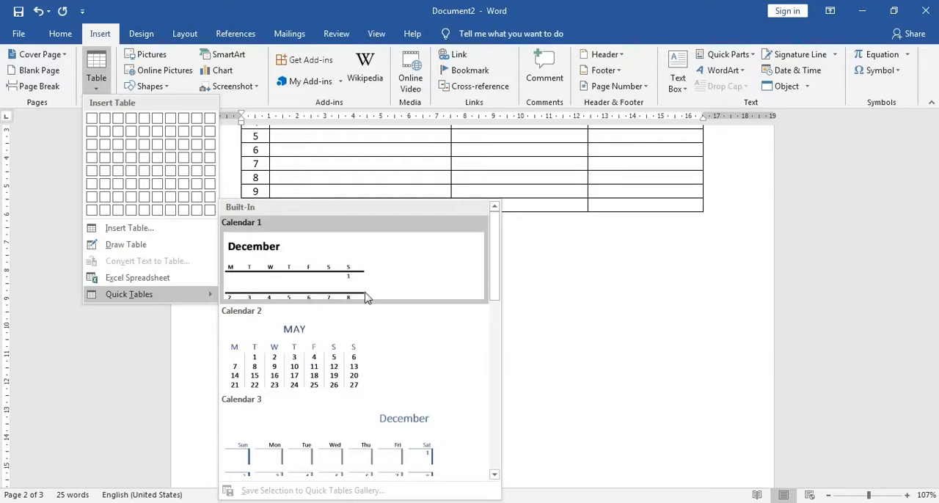
{"action": "left_click_drag", "start_coordinate": [496, 264], "coordinate": [491, 449]}
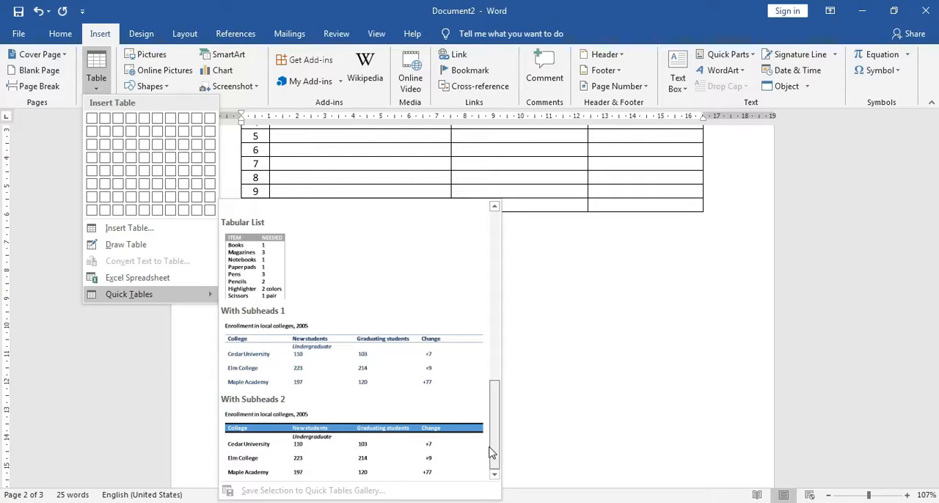
{"action": "left_click", "coordinate": [348, 457]}
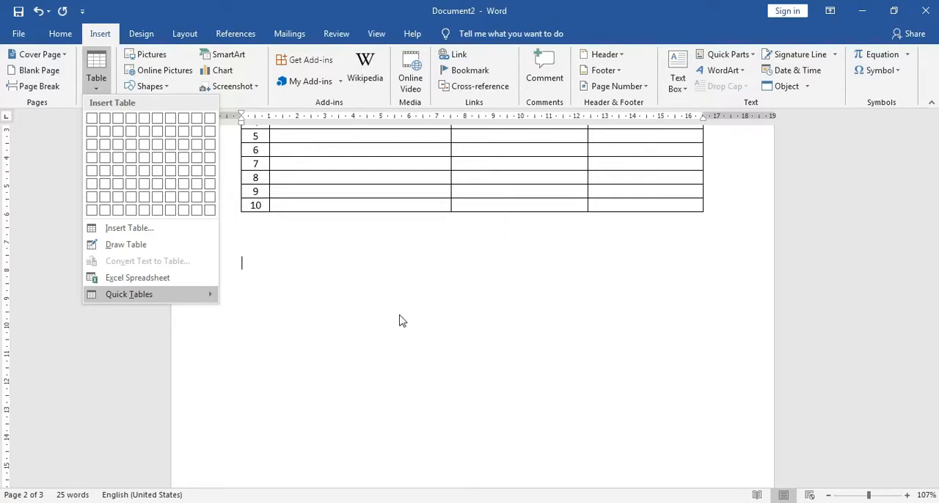
{"action": "key", "text": "ctrl+v"}
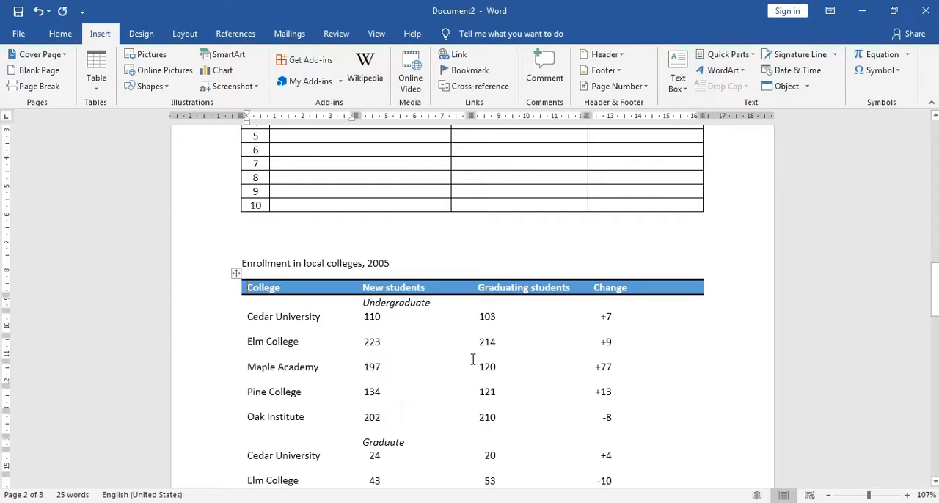
{"action": "scroll", "coordinate": [543, 354], "scroll_direction": "down", "scroll_amount": 5}
{"action": "scroll", "coordinate": [528, 345], "scroll_direction": "down", "scroll_amount": 3}
{"action": "scroll", "coordinate": [522, 341], "scroll_direction": "up", "scroll_amount": 5}
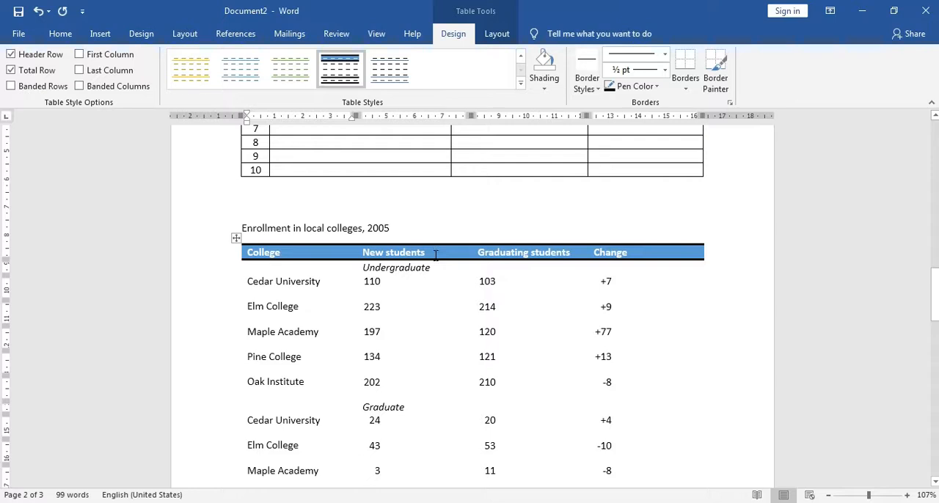
Delete the college enrollment table together with its title and source lines.
{"action": "left_click", "coordinate": [486, 267]}
{"action": "left_click", "coordinate": [236, 237]}
{"action": "right_click", "coordinate": [283, 259]}
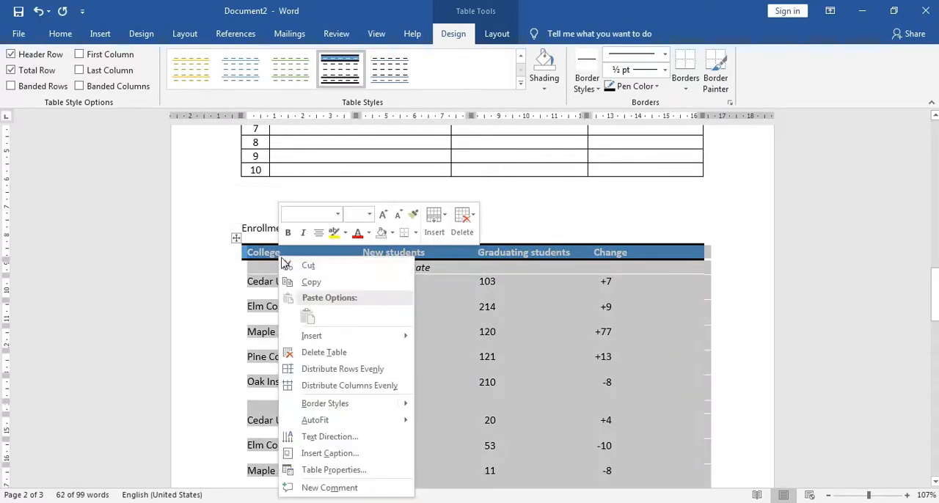
{"action": "left_click", "coordinate": [321, 352]}
{"action": "left_click", "coordinate": [209, 258], "text": "shift"}
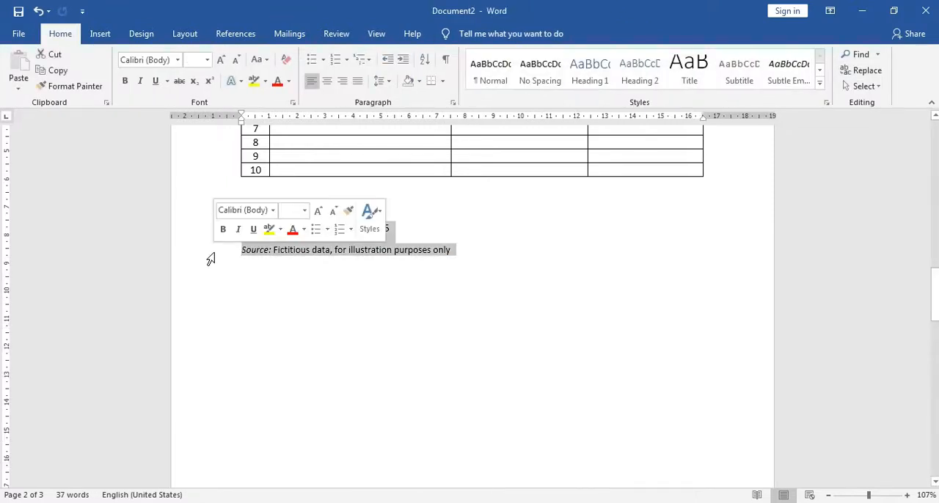
{"action": "key", "text": "Delete"}
Delete the entire student data table on the second page.
{"action": "scroll", "coordinate": [218, 263], "scroll_direction": "down", "scroll_amount": 12}
{"action": "scroll", "coordinate": [236, 261], "scroll_direction": "up", "scroll_amount": 13}
{"action": "scroll", "coordinate": [272, 273], "scroll_direction": "up", "scroll_amount": 7}
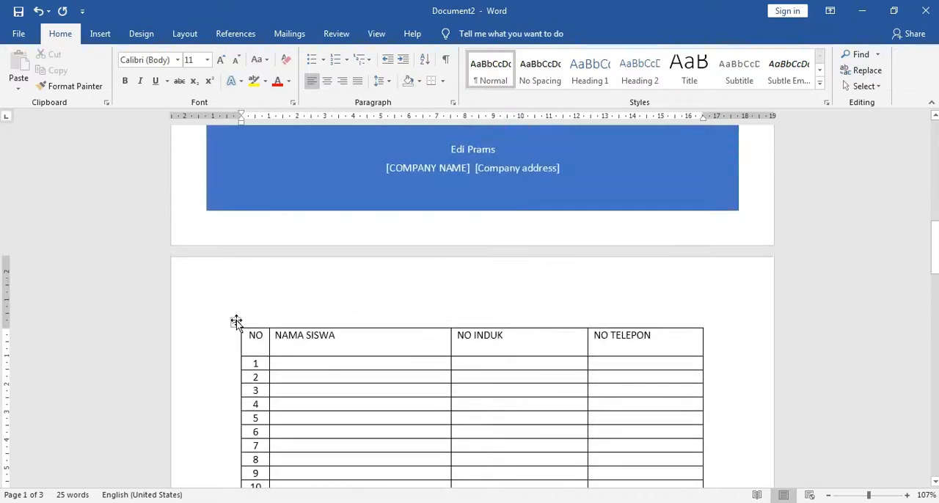
{"action": "left_click", "coordinate": [236, 319]}
{"action": "right_click", "coordinate": [478, 339]}
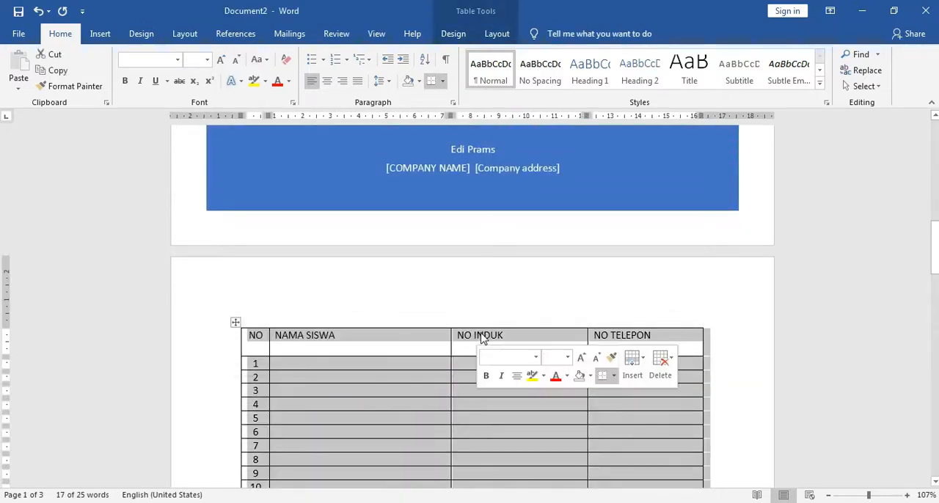
{"action": "left_click", "coordinate": [536, 190]}
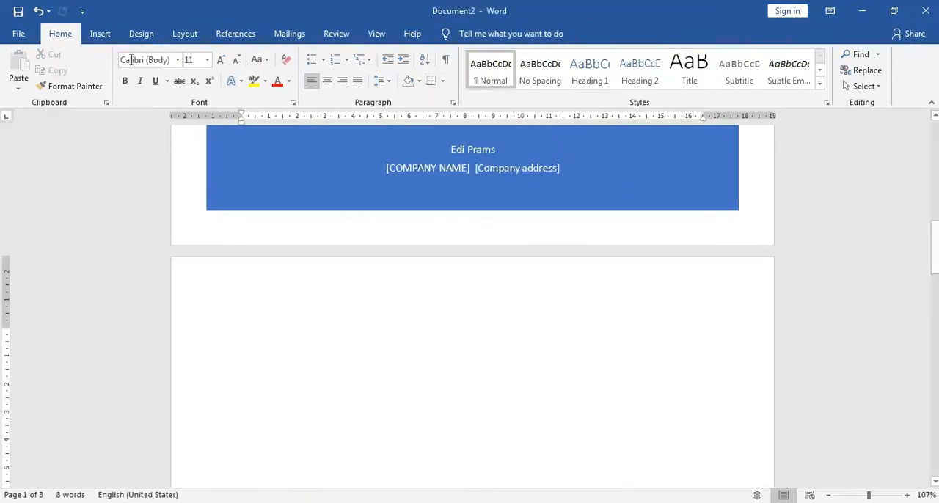
Return to the cover page and select the large blue block holding the author and company fields.
{"action": "left_click", "coordinate": [109, 37]}
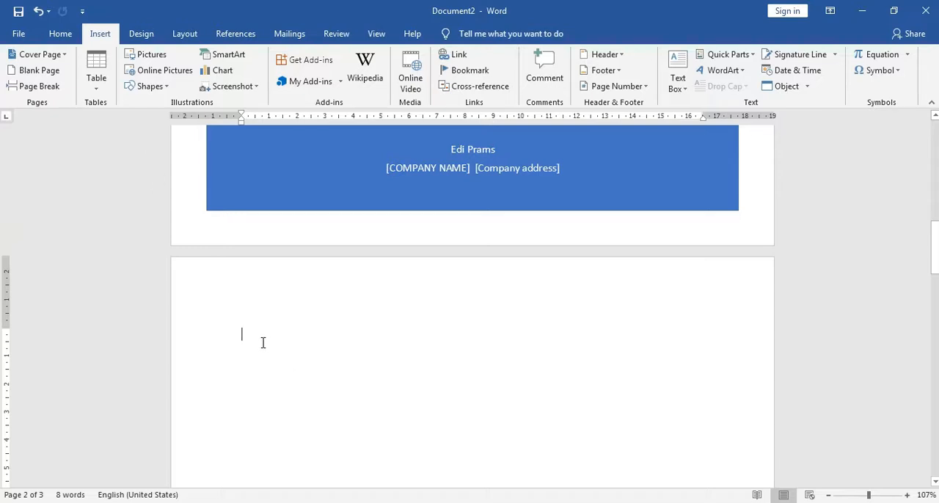
{"action": "scroll", "coordinate": [296, 404], "scroll_direction": "up", "scroll_amount": 10}
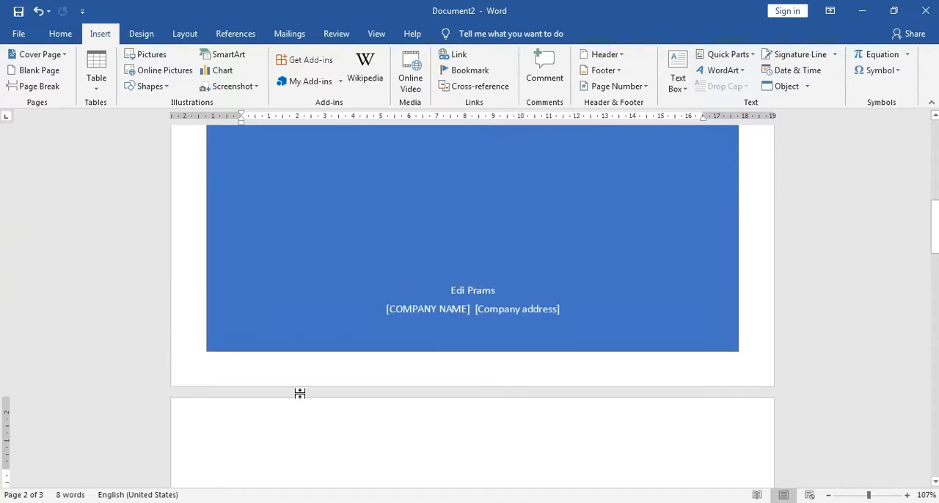
{"action": "scroll", "coordinate": [299, 394], "scroll_direction": "up", "scroll_amount": 12}
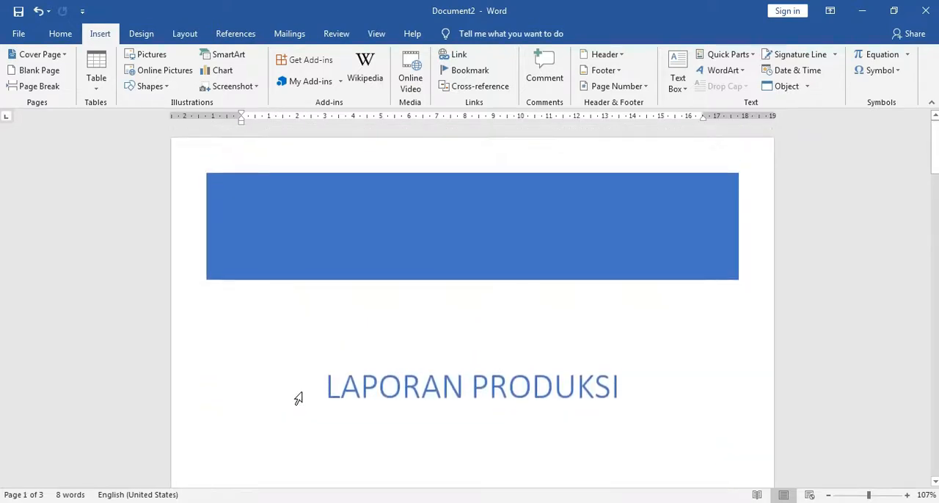
{"action": "scroll", "coordinate": [313, 373], "scroll_direction": "up", "scroll_amount": 5}
{"action": "left_click", "coordinate": [450, 347]}
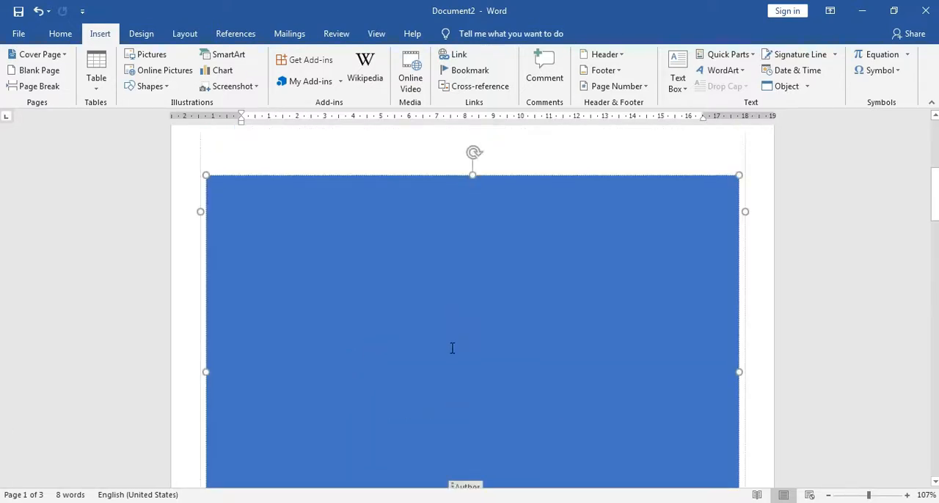
{"action": "scroll", "coordinate": [450, 347], "scroll_direction": "down", "scroll_amount": 1}
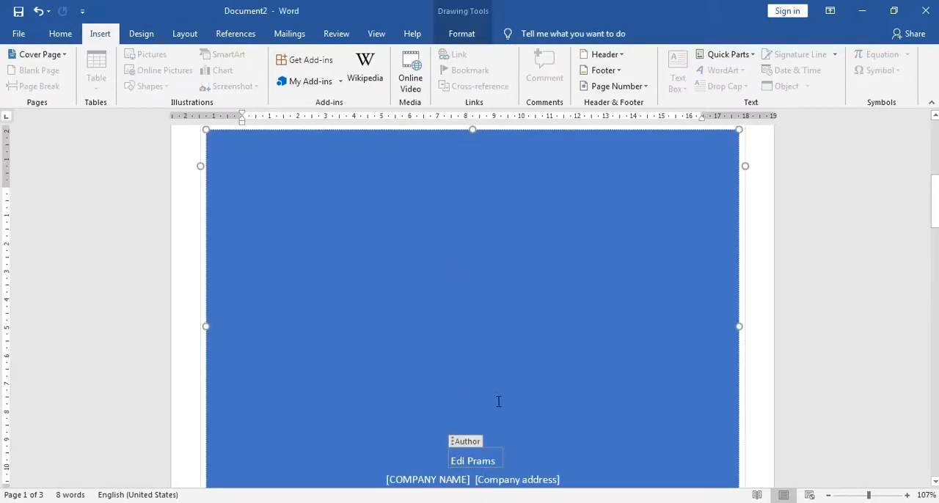
Write the caption "Gambar 1. ...." at the start of the empty second page.
{"action": "scroll", "coordinate": [468, 383], "scroll_direction": "down", "scroll_amount": 6}
{"action": "left_click", "coordinate": [351, 292]}
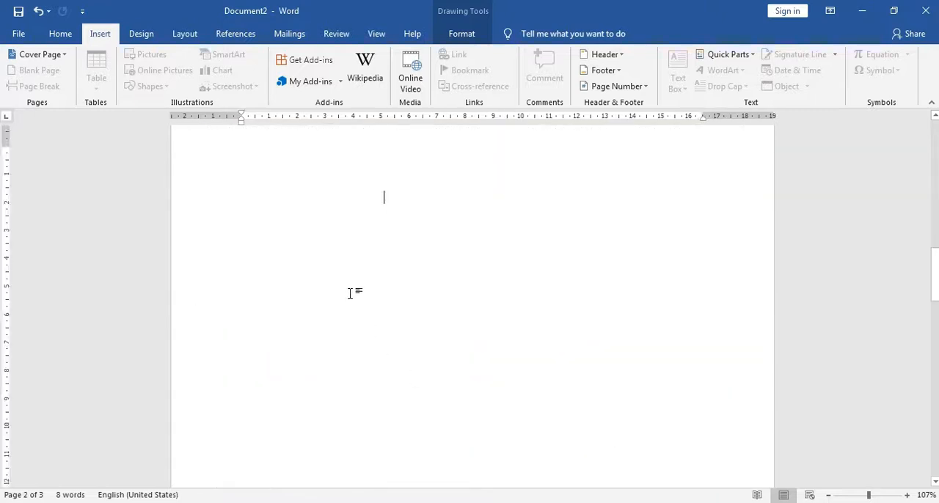
{"action": "scroll", "coordinate": [361, 288], "scroll_direction": "up", "scroll_amount": 1}
{"action": "left_click", "coordinate": [285, 247]}
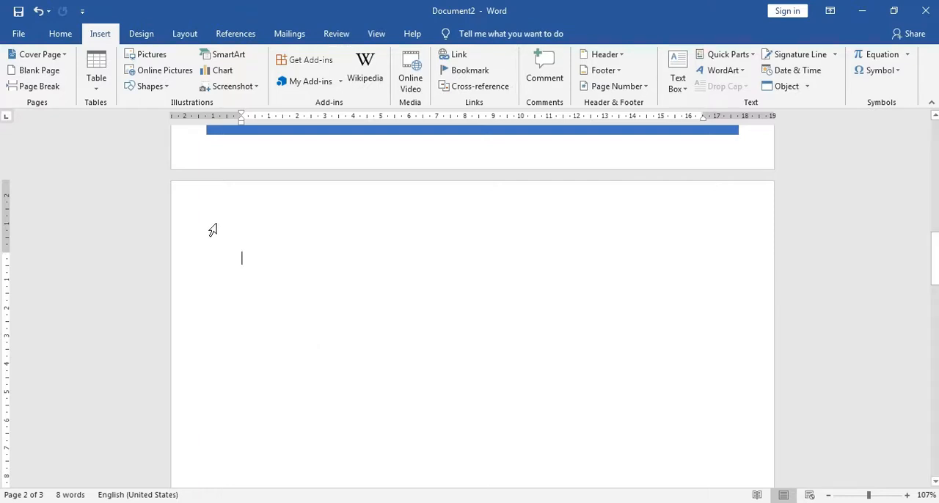
{"action": "type", "text": "gAMBA"}
{"action": "key", "text": "BackSpace"}
{"action": "key", "text": "BackSpace"}
{"action": "key", "text": "BackSpace"}
{"action": "key", "text": "BackSpace"}
{"action": "key", "text": "BackSpace"}
{"action": "type", "text": "Gambar 1. ...."}
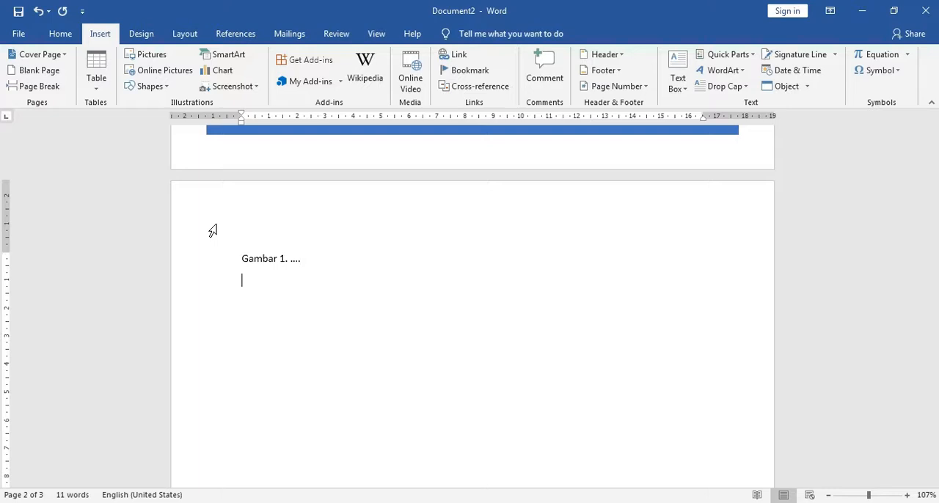
Add three blank lines above the "Gambar 1" caption and place the cursor on the first one.
{"action": "left_click", "coordinate": [239, 260]}
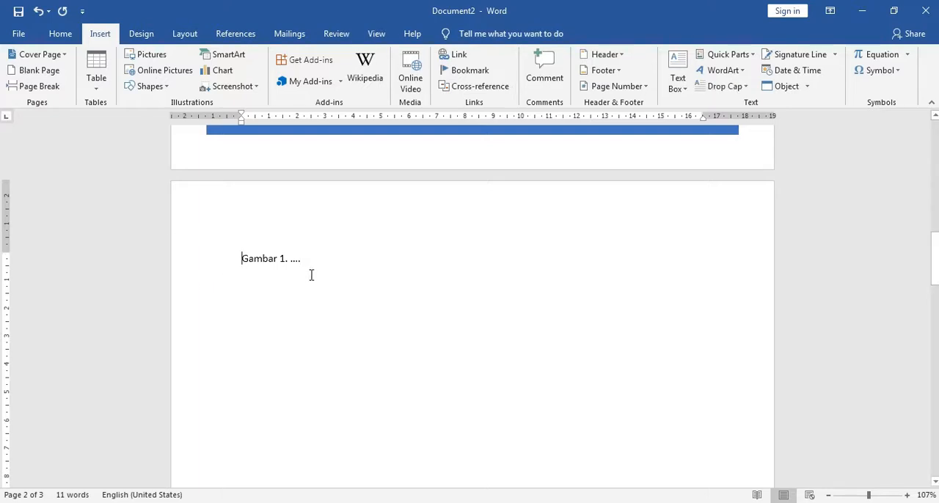
{"action": "key", "text": "Return"}
{"action": "key", "text": "Return"}
{"action": "key", "text": "Return"}
{"action": "key", "text": "Return"}
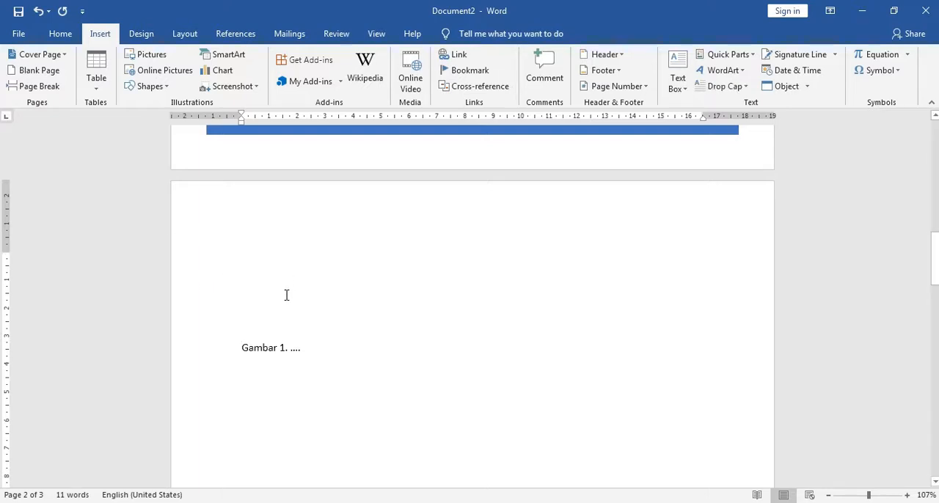
{"action": "key", "text": "Up"}
{"action": "key", "text": "Up"}
{"action": "key", "text": "Up"}
{"action": "key", "text": "Up"}
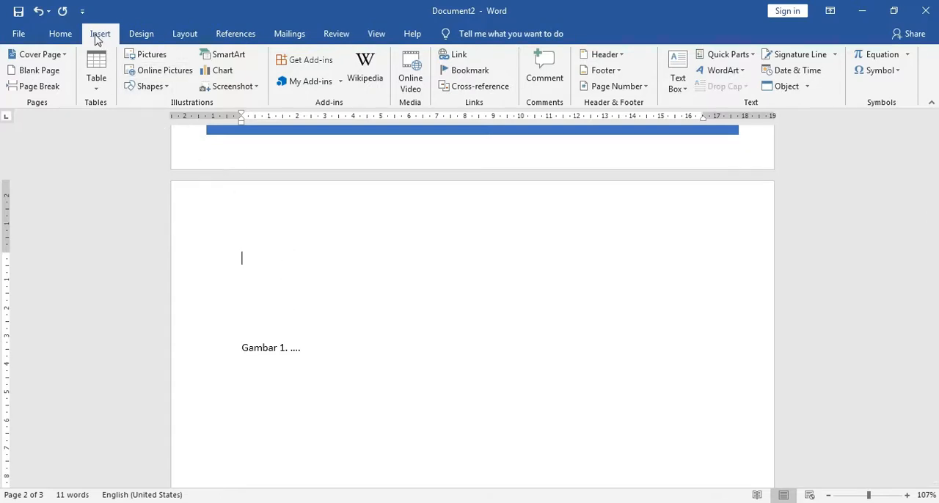
Insert the picture 1.png from the Pictures library above the caption.
{"action": "left_click", "coordinate": [154, 58]}
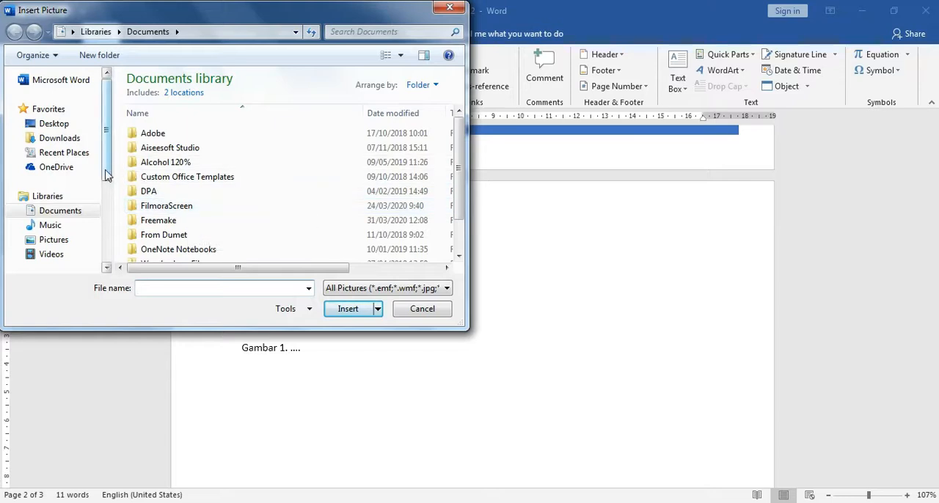
{"action": "left_click", "coordinate": [73, 242]}
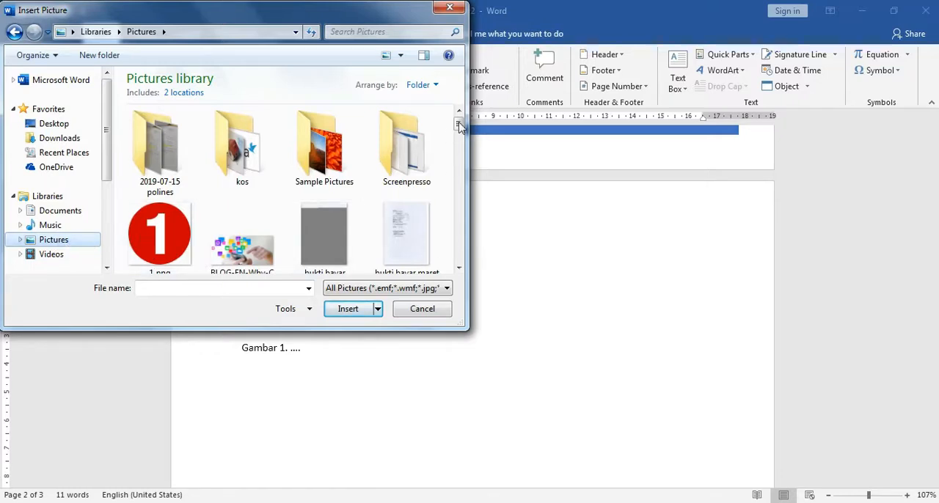
{"action": "left_click", "coordinate": [459, 269]}
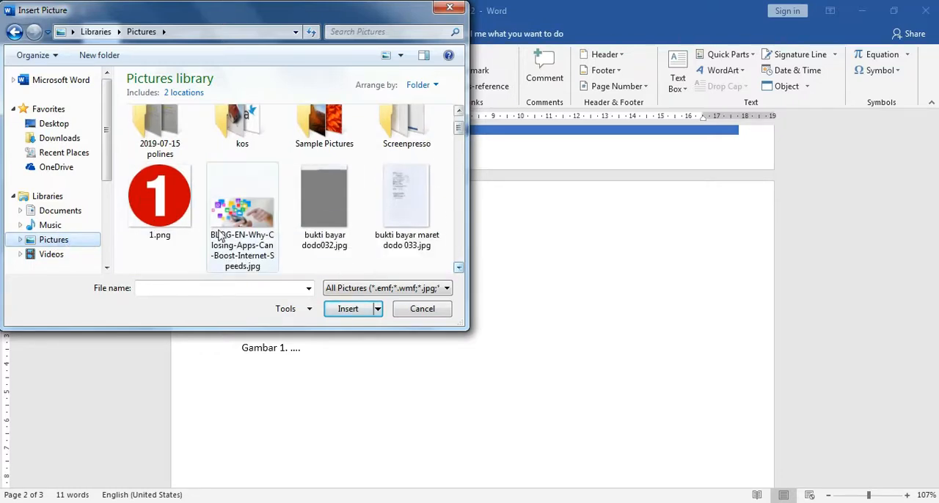
{"action": "left_click", "coordinate": [184, 226]}
{"action": "left_click", "coordinate": [349, 309]}
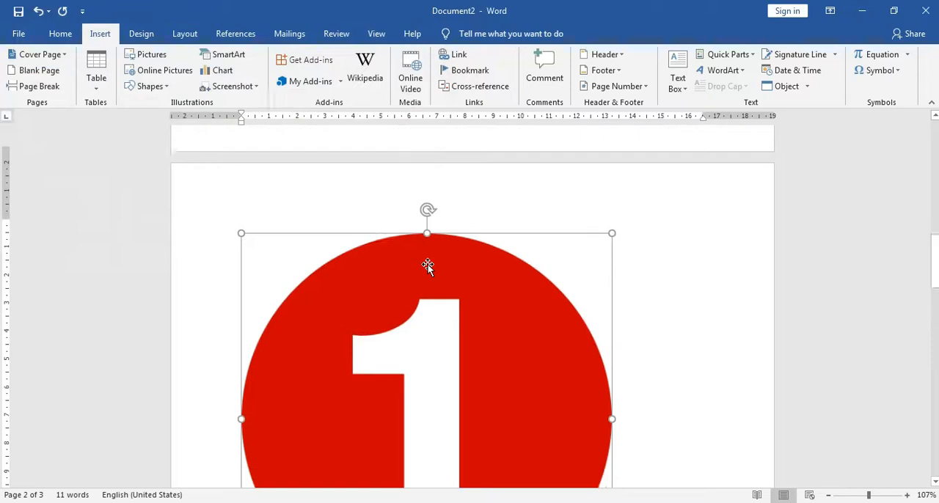
Shrink the red number picture proportionally to about 5.09 cm by 5.09 cm.
{"action": "scroll", "coordinate": [447, 292], "scroll_direction": "down", "scroll_amount": 3, "text": "ctrl"}
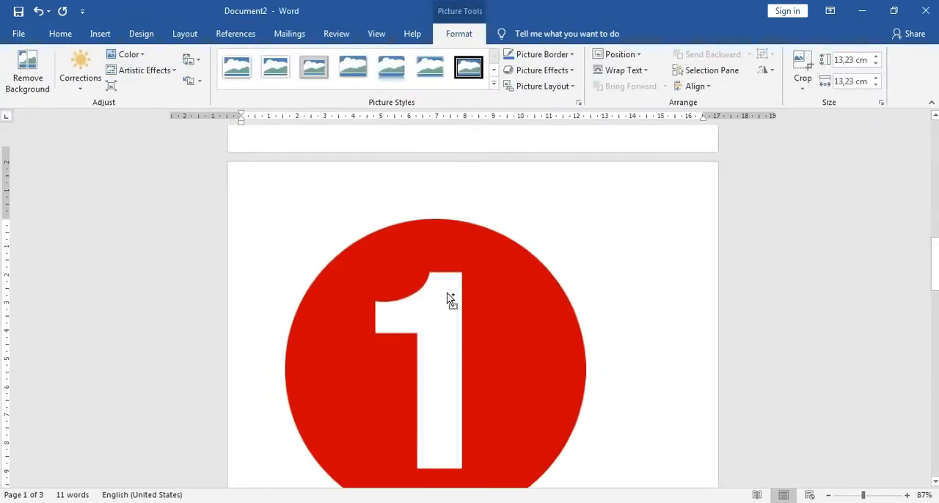
{"action": "scroll", "coordinate": [511, 347], "scroll_direction": "down", "scroll_amount": 2}
{"action": "scroll", "coordinate": [691, 314], "scroll_direction": "up", "scroll_amount": 2}
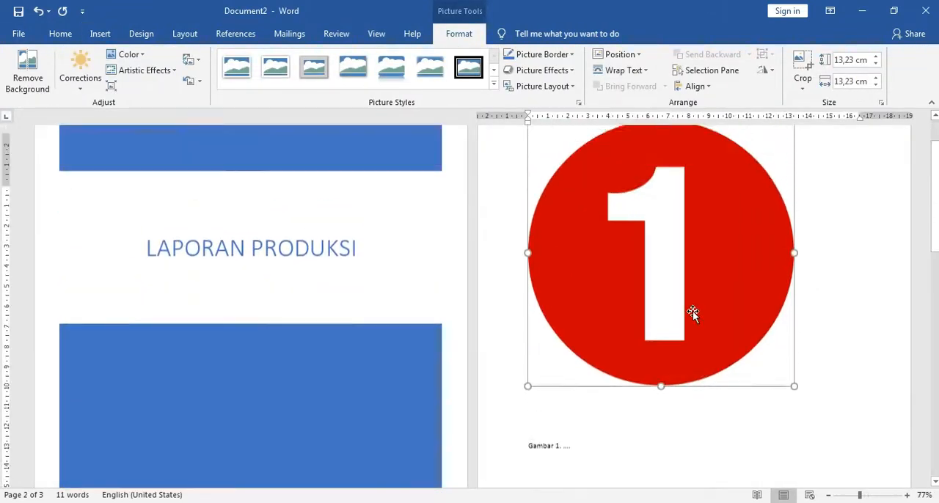
{"action": "left_click", "coordinate": [853, 291]}
{"action": "left_click", "coordinate": [732, 265]}
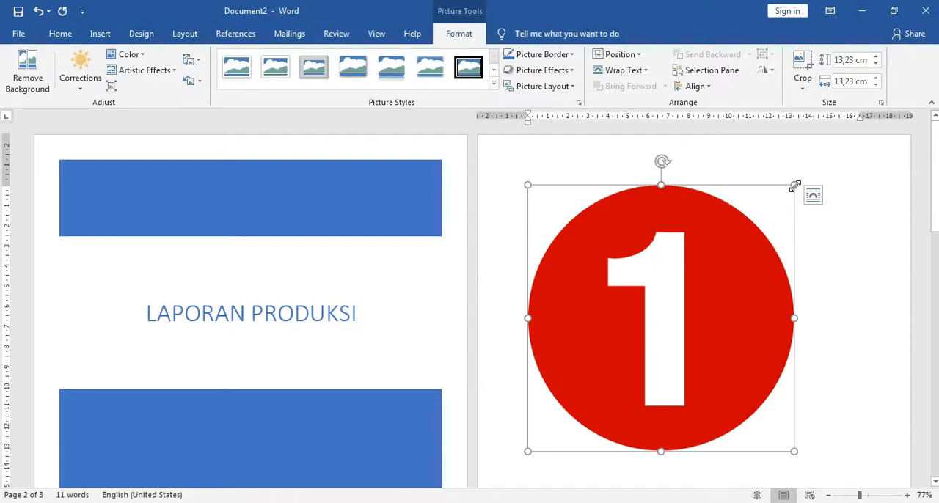
{"action": "left_click_drag", "start_coordinate": [794, 185], "coordinate": [553, 349]}
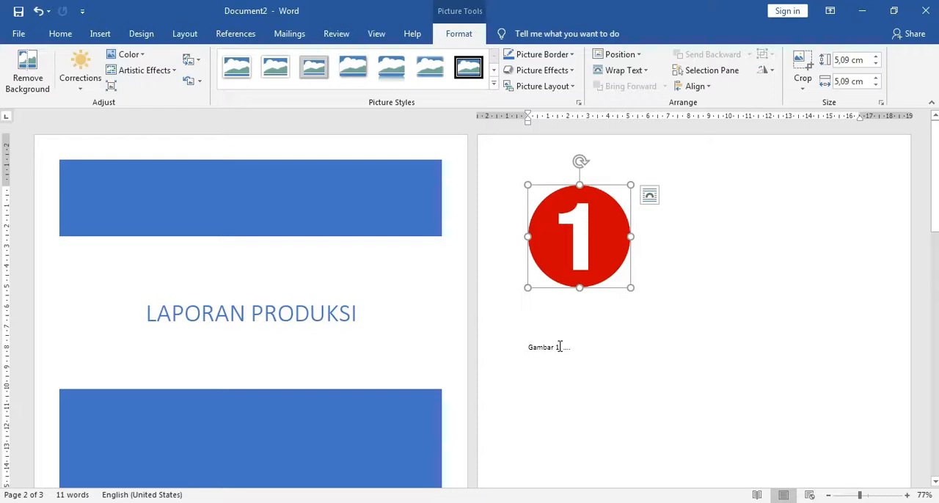
Delete two of the blank lines between the picture and its caption.
{"action": "left_click", "coordinate": [666, 329]}
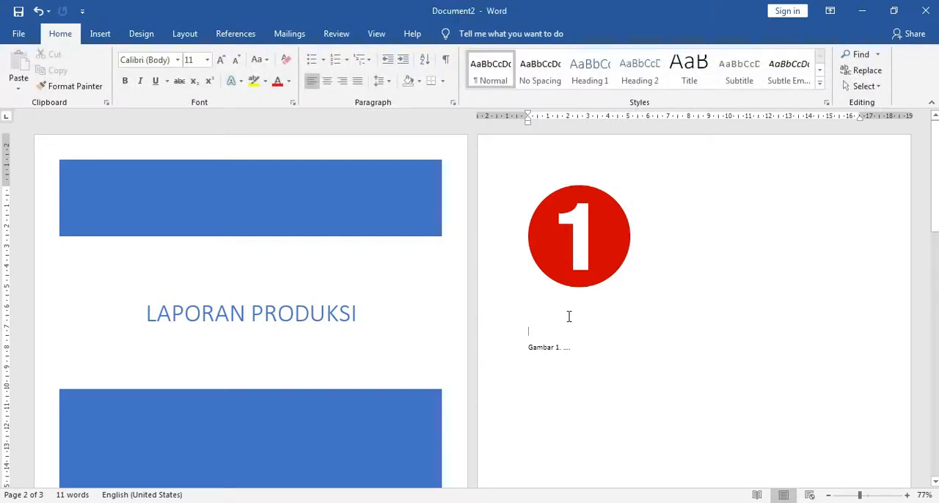
{"action": "key", "text": "Delete"}
{"action": "key", "text": "Delete"}
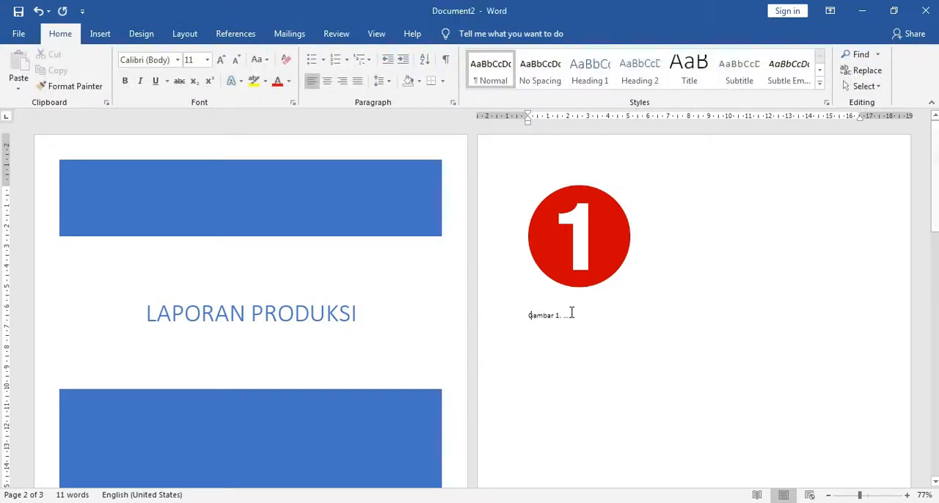
Center both the red number picture and its "Gambar 1" caption on the page.
{"action": "left_click", "coordinate": [601, 247]}
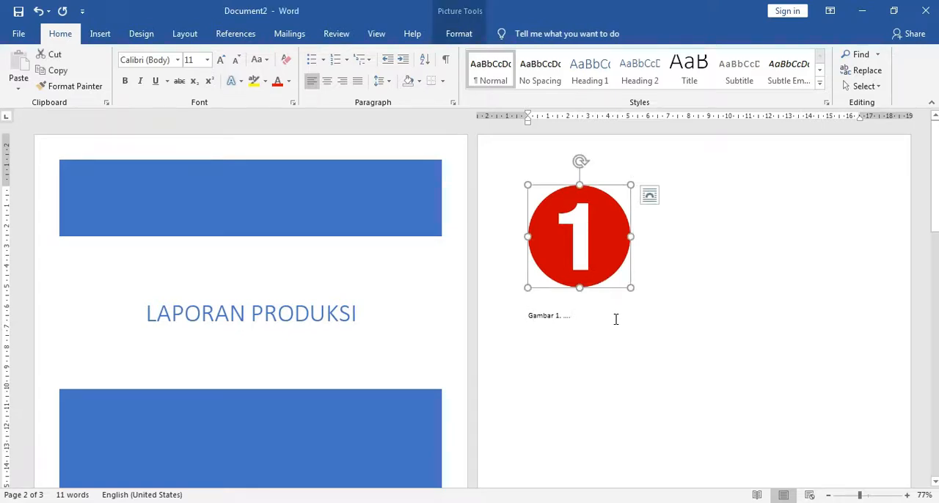
{"action": "scroll", "coordinate": [615, 319], "scroll_direction": "up", "scroll_amount": 6, "text": "ctrl"}
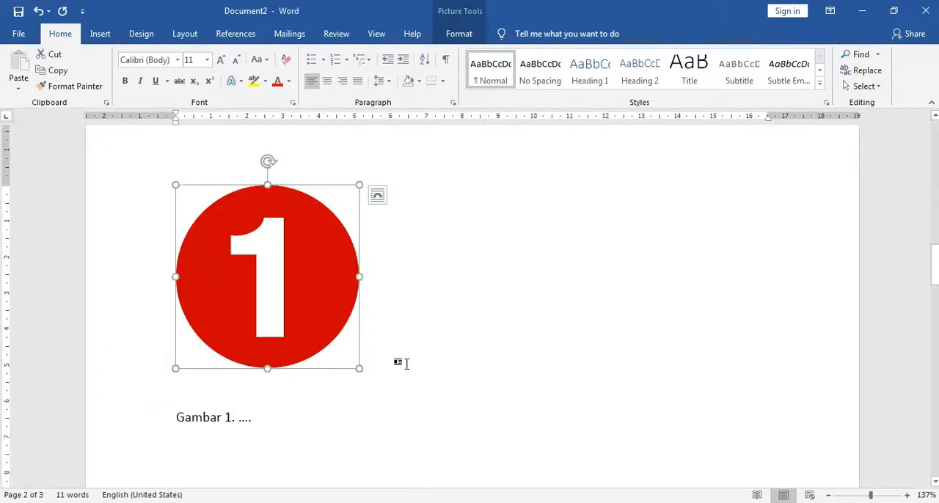
{"action": "scroll", "coordinate": [403, 331], "scroll_direction": "up", "scroll_amount": 3}
{"action": "left_click", "coordinate": [327, 81]}
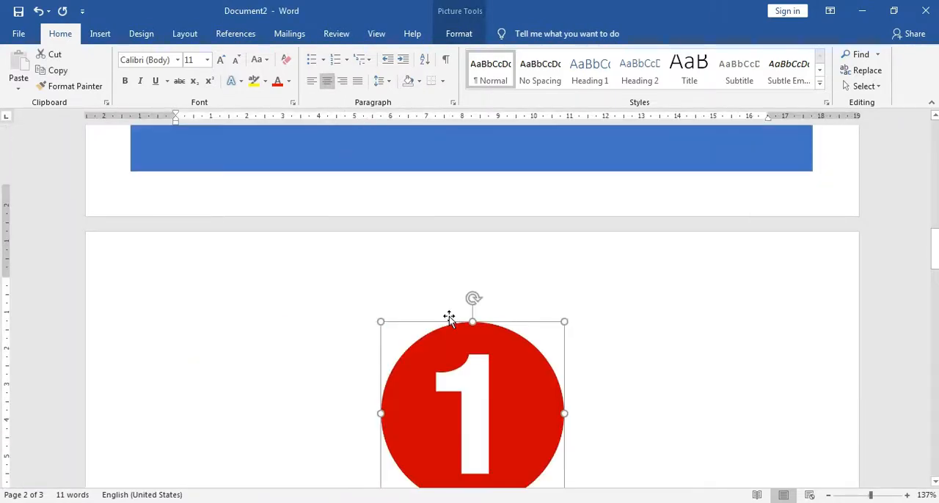
{"action": "scroll", "coordinate": [448, 319], "scroll_direction": "down", "scroll_amount": 5}
{"action": "left_click", "coordinate": [277, 330]}
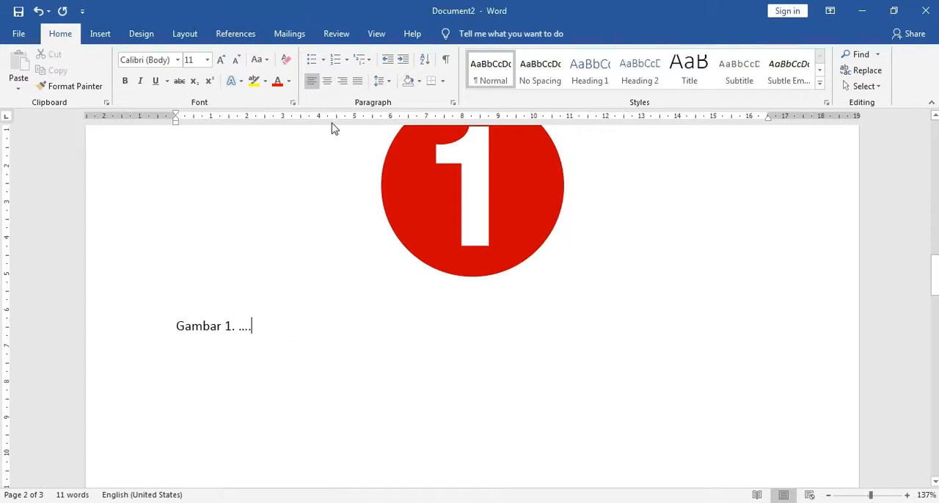
{"action": "left_click", "coordinate": [327, 81]}
Remove the remaining blank line so the caption sits directly beneath the picture.
{"action": "left_click", "coordinate": [473, 291]}
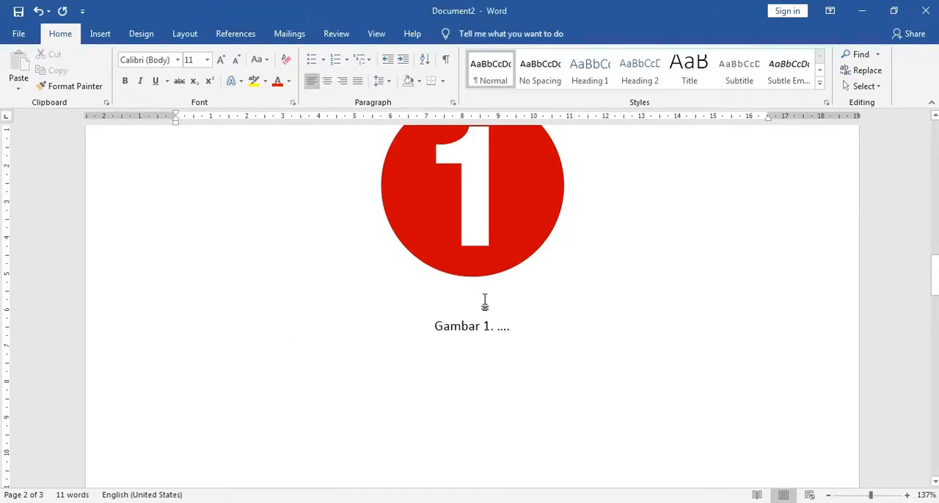
{"action": "key", "text": "Delete"}
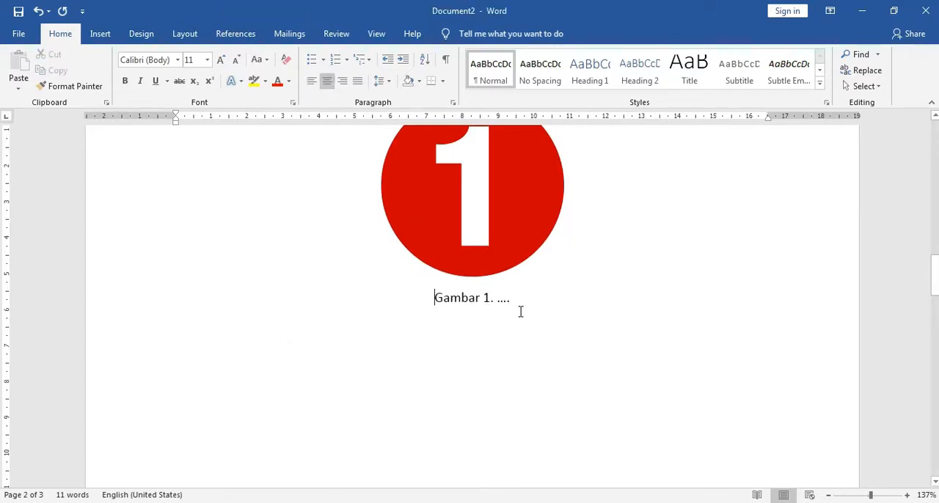
{"action": "scroll", "coordinate": [538, 428], "scroll_direction": "up", "scroll_amount": 4}
{"action": "scroll", "coordinate": [535, 440], "scroll_direction": "down", "scroll_amount": 1}
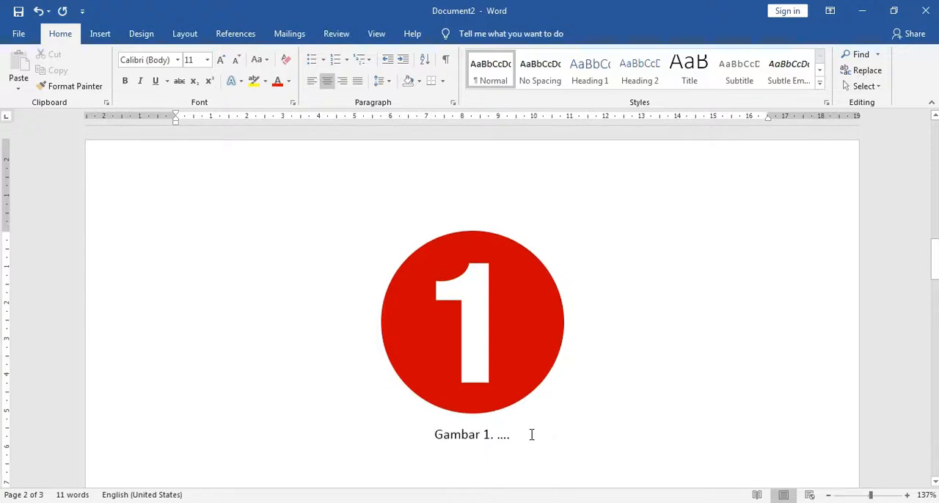
Replace the dots in the caption so that it reads "Gambar 1.Angka 1".
{"action": "key", "text": "BackSpace"}
{"action": "key", "text": "BackSpace"}
{"action": "key", "text": "BackSpace"}
{"action": "key", "text": "BackSpace"}
{"action": "key", "text": "BackSpace"}
{"action": "type", "text": "A"}
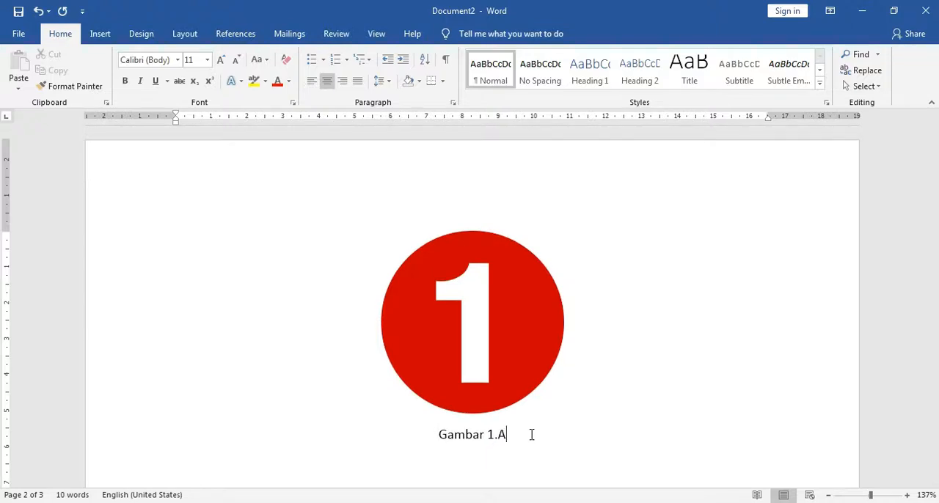
{"action": "type", "text": "ngka 1"}
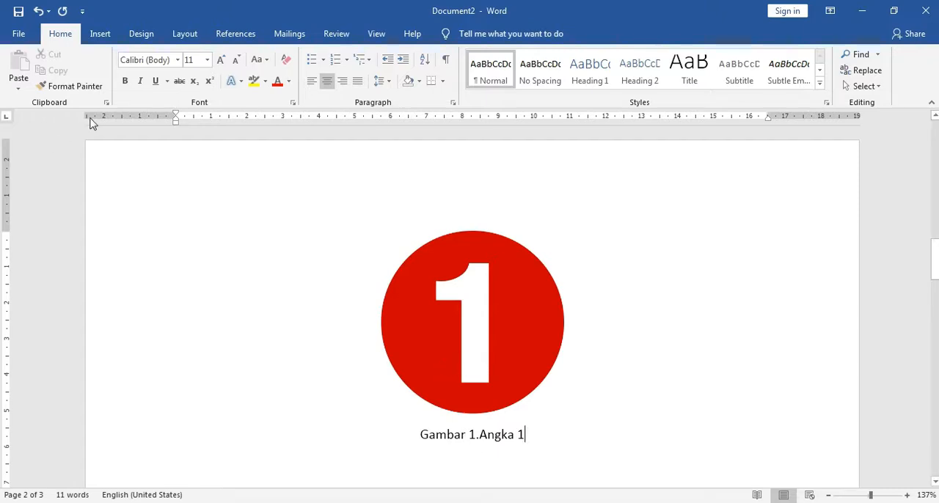
{"action": "left_click", "coordinate": [100, 34]}
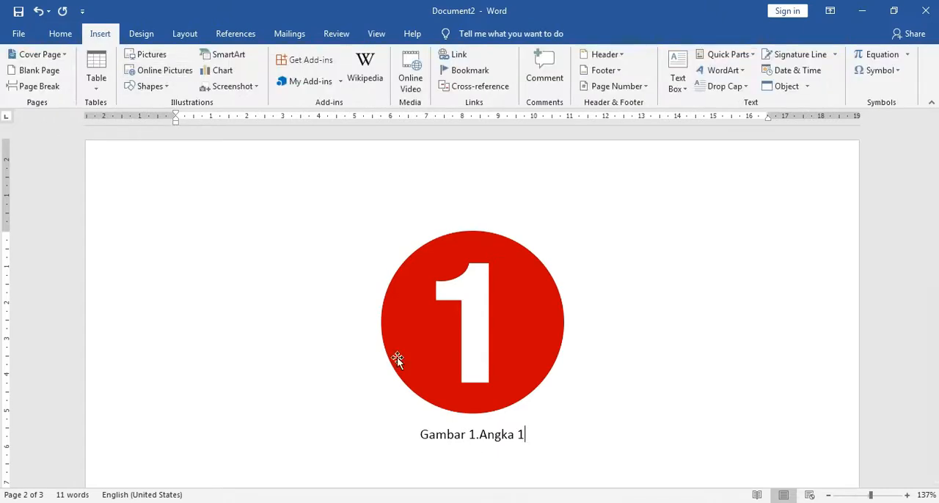
{"action": "left_click", "coordinate": [150, 57]}
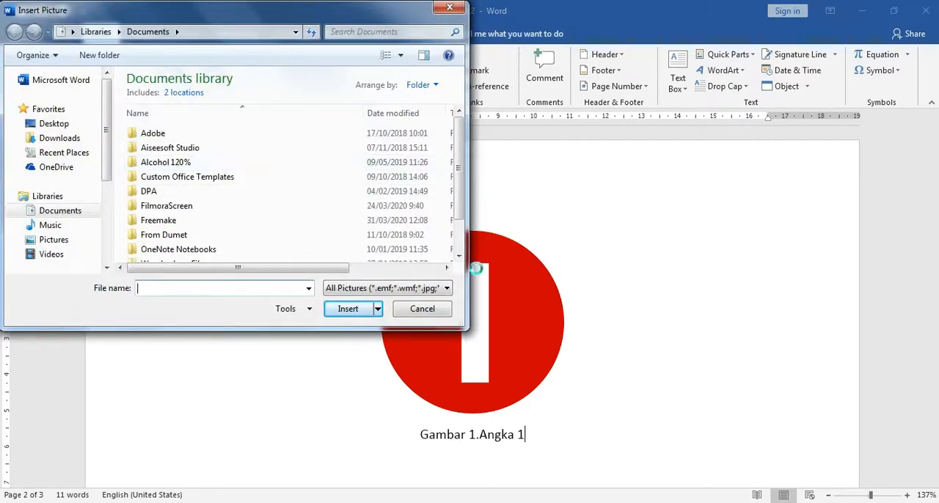
{"action": "left_click", "coordinate": [422, 309]}
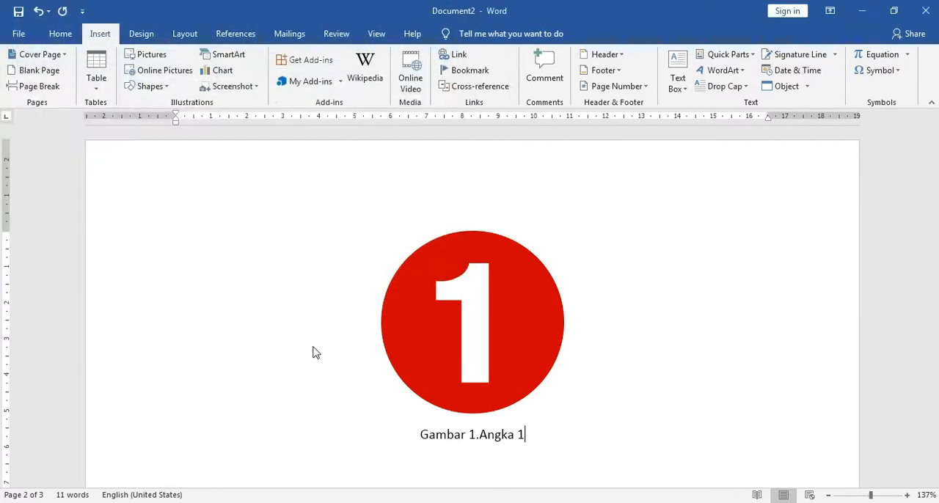
Start a new paragraph two lines below the caption and set its alignment to justified.
{"action": "scroll", "coordinate": [573, 363], "scroll_direction": "down", "scroll_amount": 3}
{"action": "key", "text": "Return"}
{"action": "key", "text": "Return"}
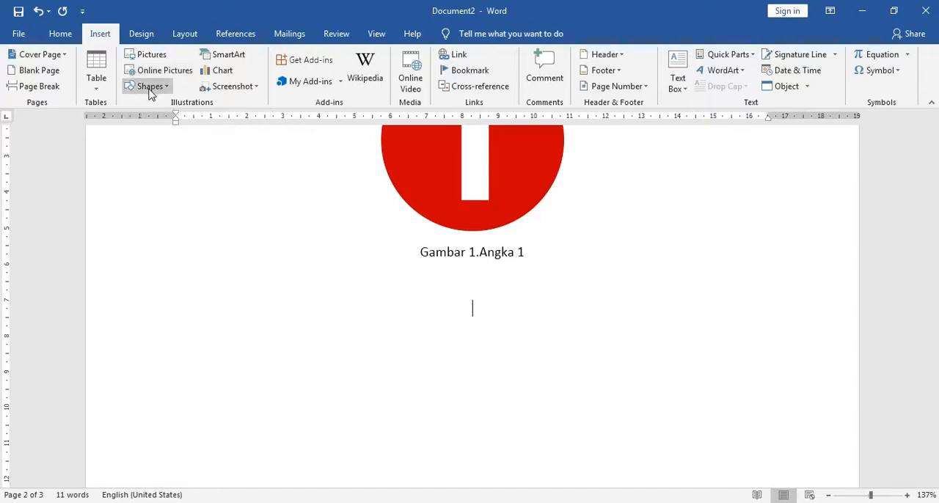
{"action": "left_click", "coordinate": [60, 33]}
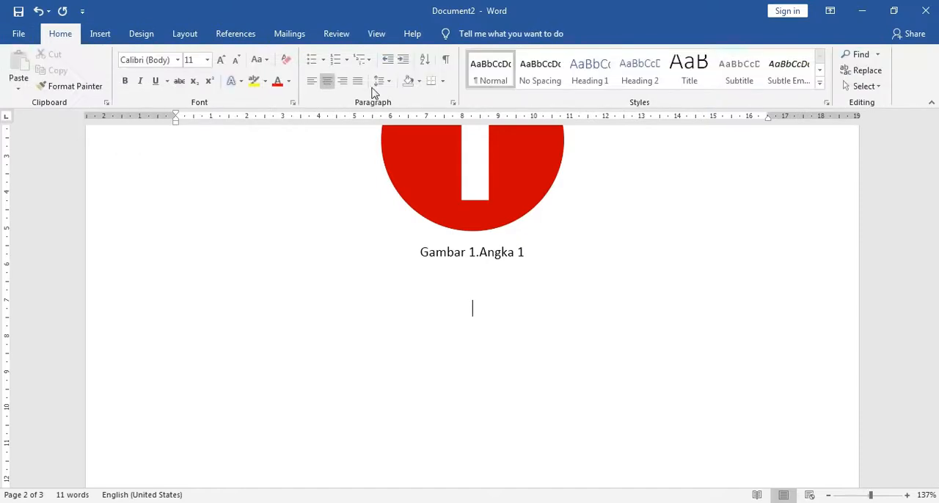
{"action": "left_click", "coordinate": [357, 81]}
Draw a rectangle about 4.4 cm wide and 2.4 cm tall in the blank area below the "Gambar 1" caption.
{"action": "left_click", "coordinate": [99, 34]}
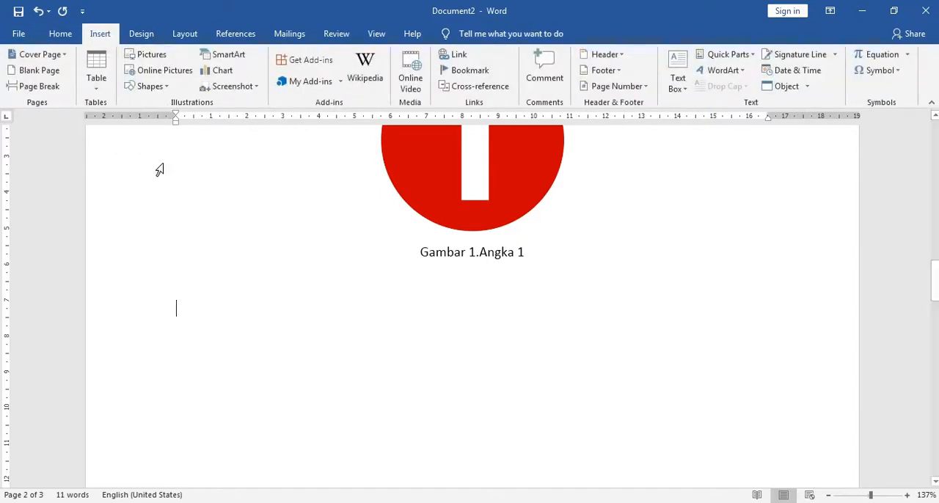
{"action": "left_click", "coordinate": [167, 86]}
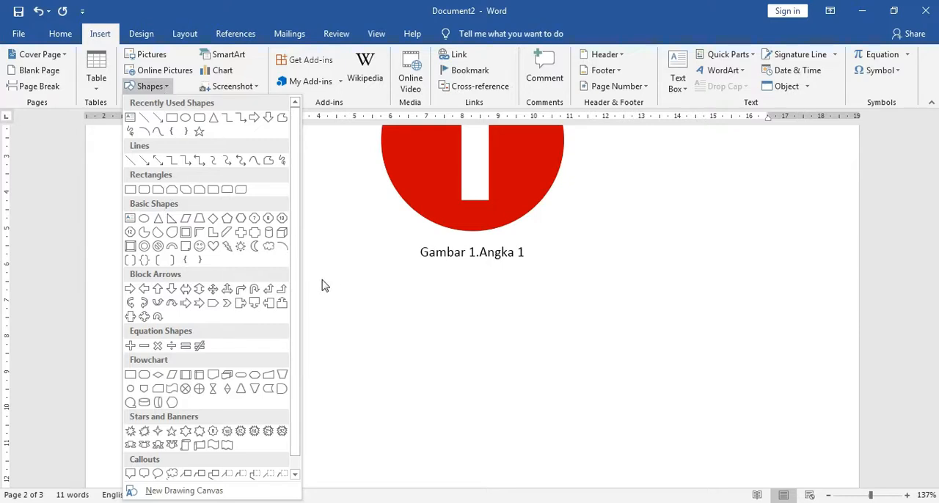
{"action": "scroll", "coordinate": [299, 339], "scroll_direction": "down", "scroll_amount": 1}
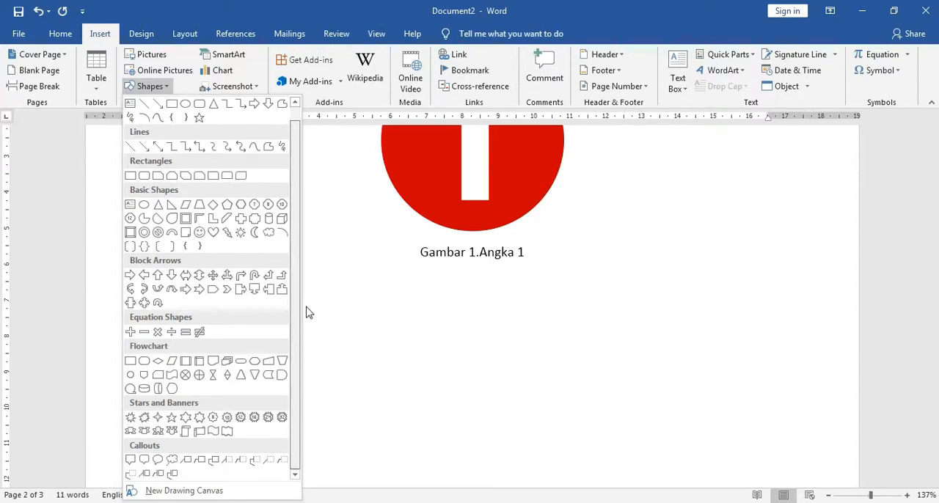
{"action": "scroll", "coordinate": [305, 312], "scroll_direction": "up", "scroll_amount": 1}
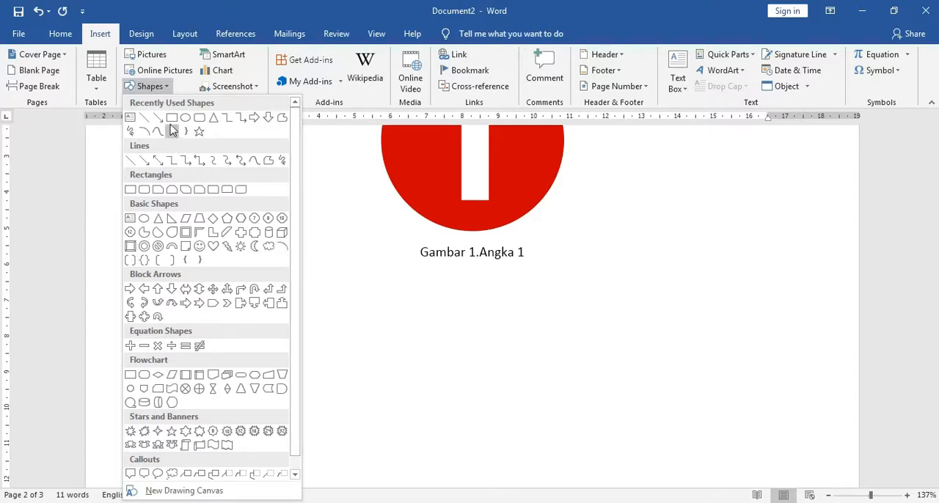
{"action": "left_click", "coordinate": [171, 118]}
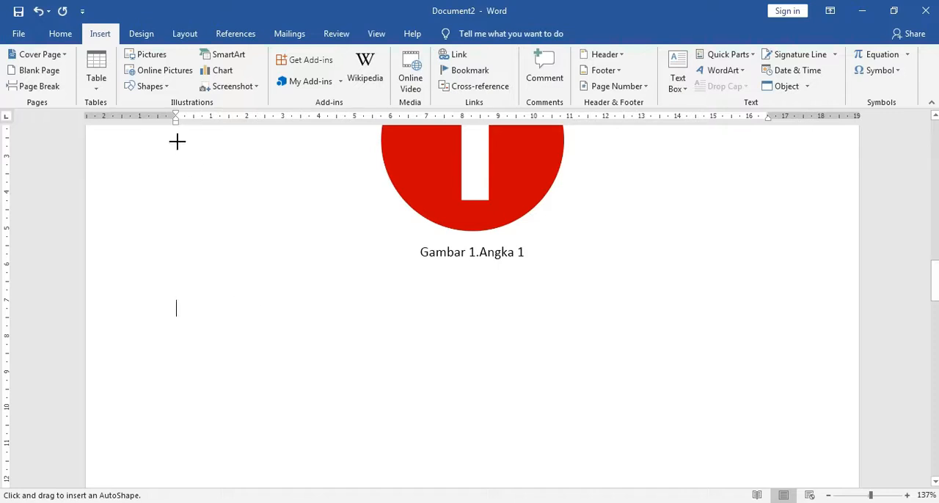
{"action": "left_click", "coordinate": [160, 87]}
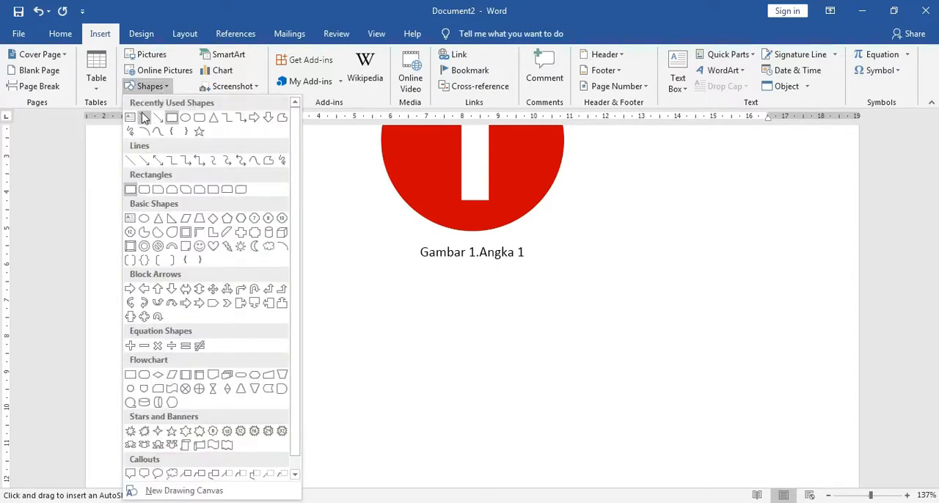
{"action": "left_click", "coordinate": [159, 88]}
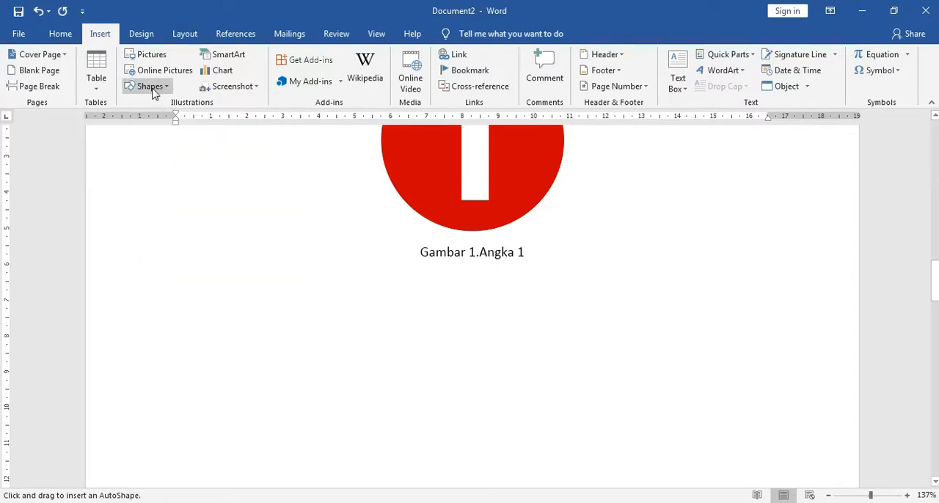
{"action": "left_click", "coordinate": [149, 88]}
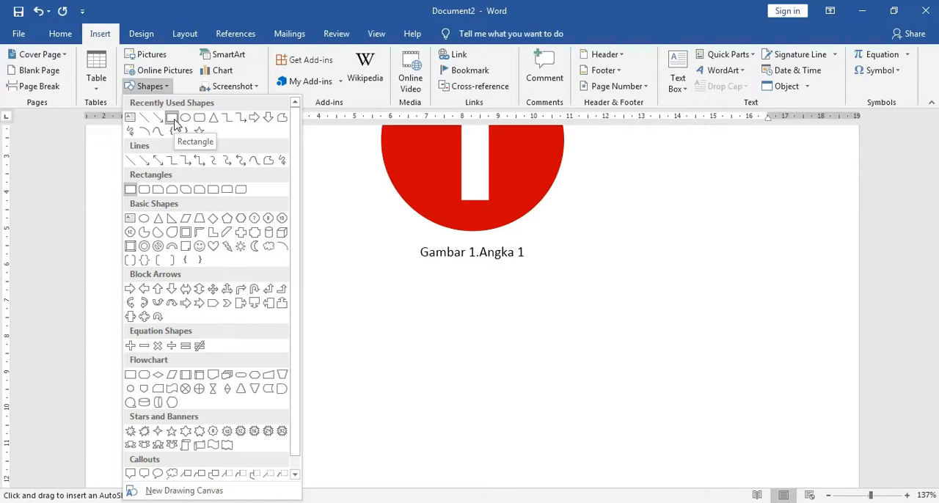
{"action": "left_click", "coordinate": [175, 123]}
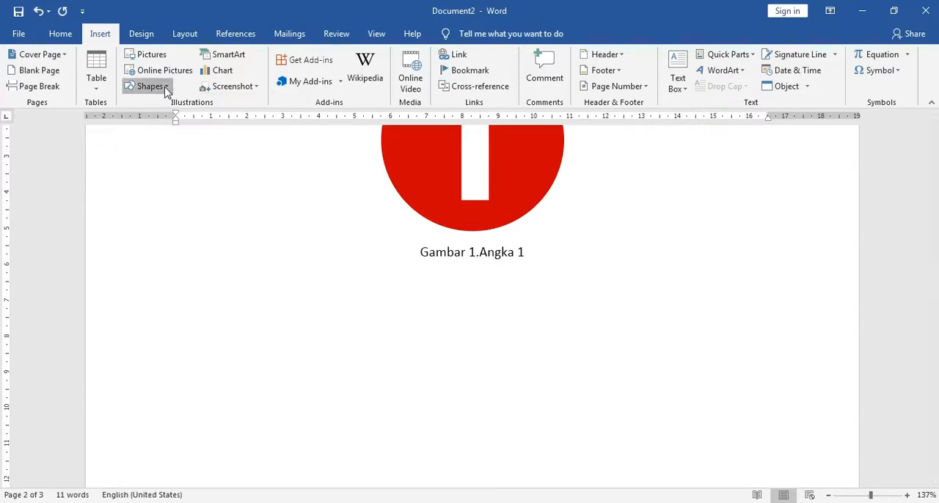
{"action": "left_click", "coordinate": [166, 90]}
{"action": "left_click", "coordinate": [171, 121]}
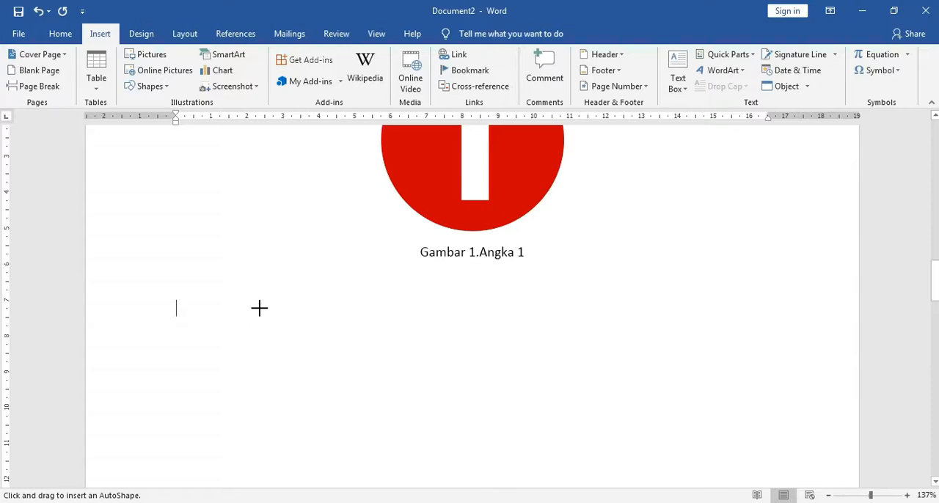
{"action": "mouse_move", "coordinate": [254, 317]}
{"action": "left_mouse_down"}
{"action": "mouse_move", "coordinate": [388, 357]}
{"action": "mouse_move", "coordinate": [410, 404]}
{"action": "left_mouse_up"}
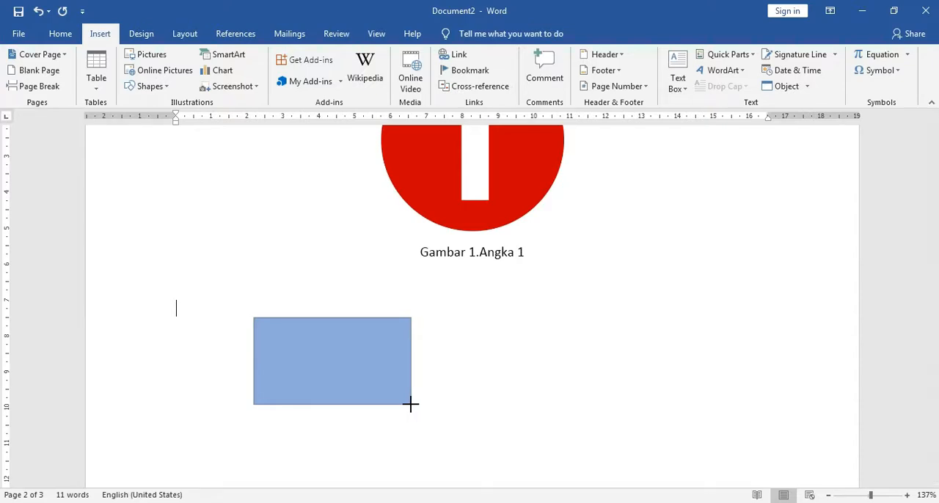
{"action": "left_click_drag", "start_coordinate": [411, 404], "coordinate": [411, 404]}
{"action": "left_click", "coordinate": [440, 415]}
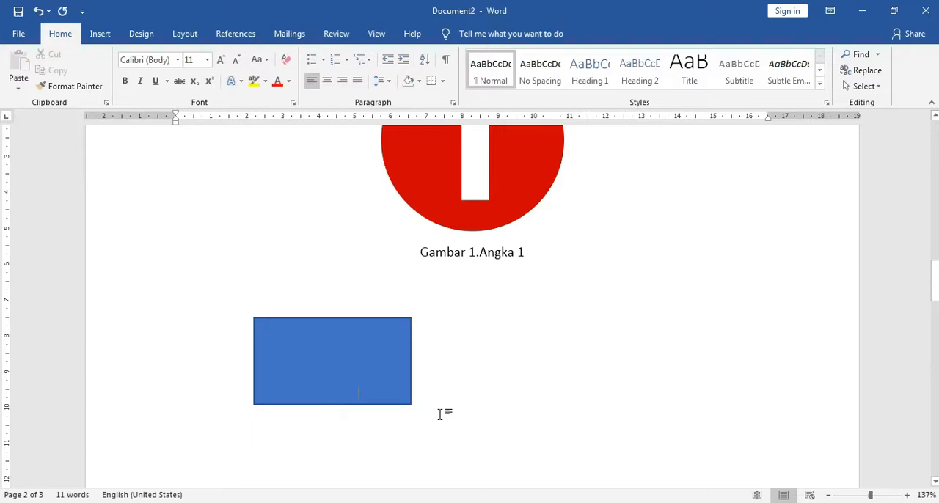
{"action": "scroll", "coordinate": [440, 415], "scroll_direction": "down", "scroll_amount": 8}
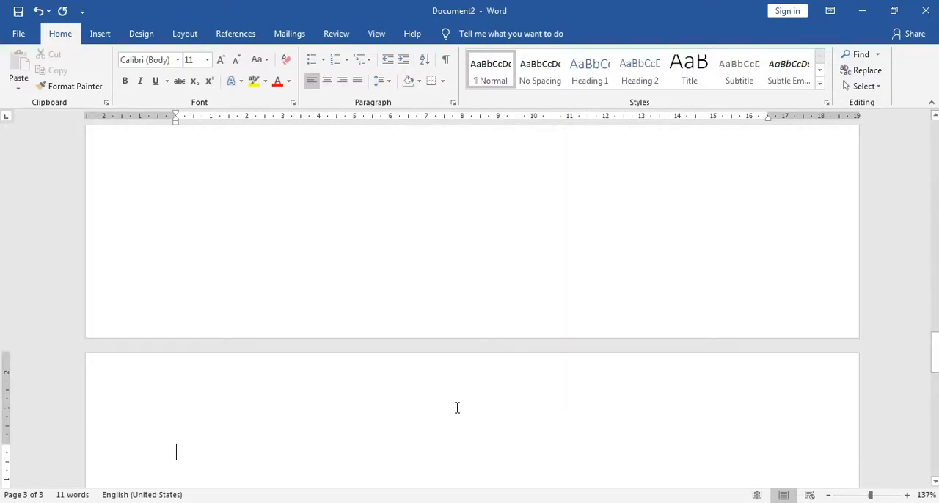
{"action": "scroll", "coordinate": [456, 407], "scroll_direction": "up", "scroll_amount": 7}
{"action": "left_click", "coordinate": [396, 371]}
{"action": "left_click", "coordinate": [472, 378]}
{"action": "scroll", "coordinate": [472, 377], "scroll_direction": "down", "scroll_amount": 7}
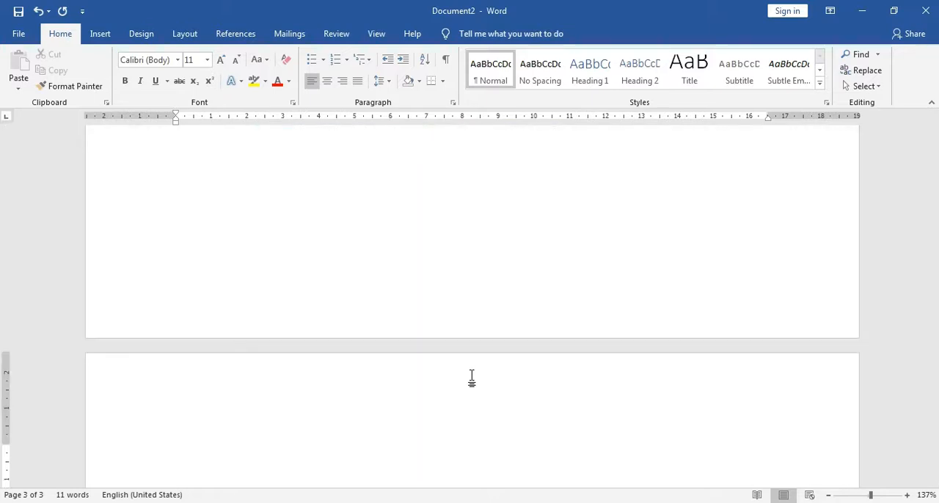
{"action": "scroll", "coordinate": [472, 378], "scroll_direction": "up", "scroll_amount": 7}
{"action": "scroll", "coordinate": [480, 370], "scroll_direction": "up", "scroll_amount": 6}
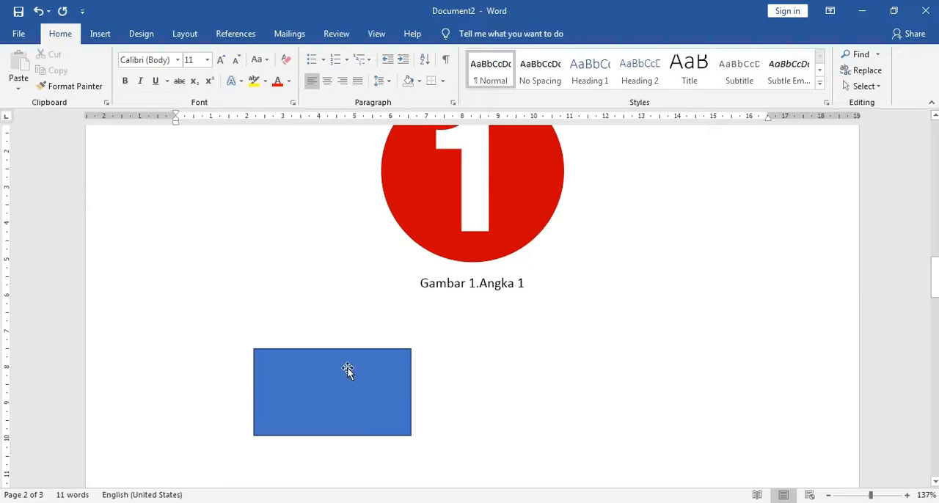
Move the rectangle to the left margin just beneath the caption and place the text cursor on the line below it.
{"action": "left_click_drag", "start_coordinate": [321, 385], "coordinate": [366, 393]}
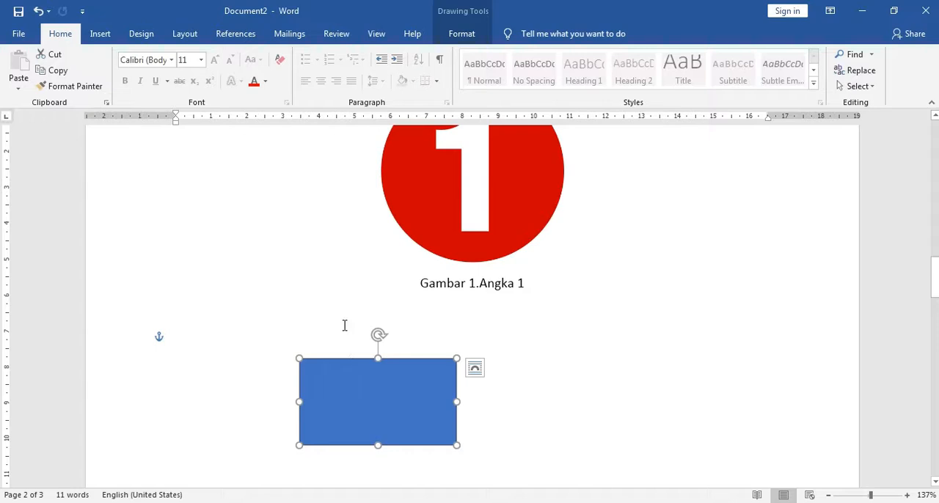
{"action": "left_click_drag", "start_coordinate": [368, 409], "coordinate": [247, 361]}
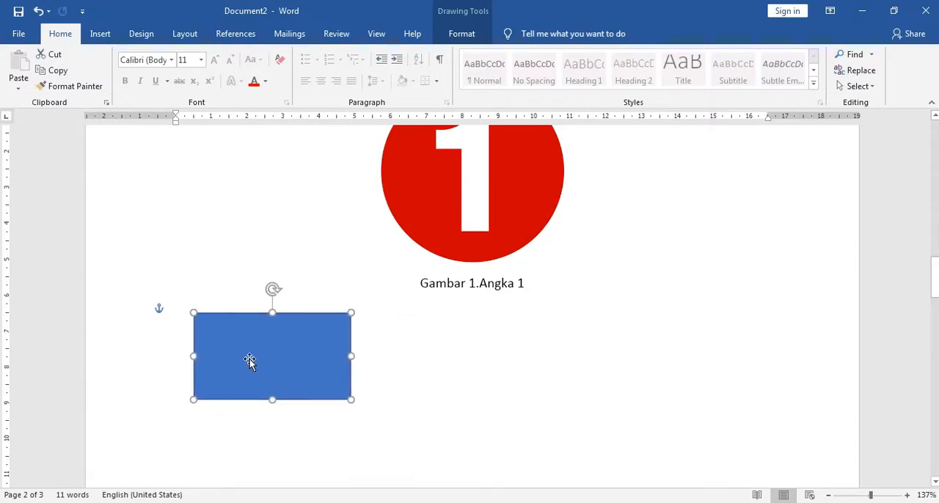
{"action": "left_click", "coordinate": [367, 401]}
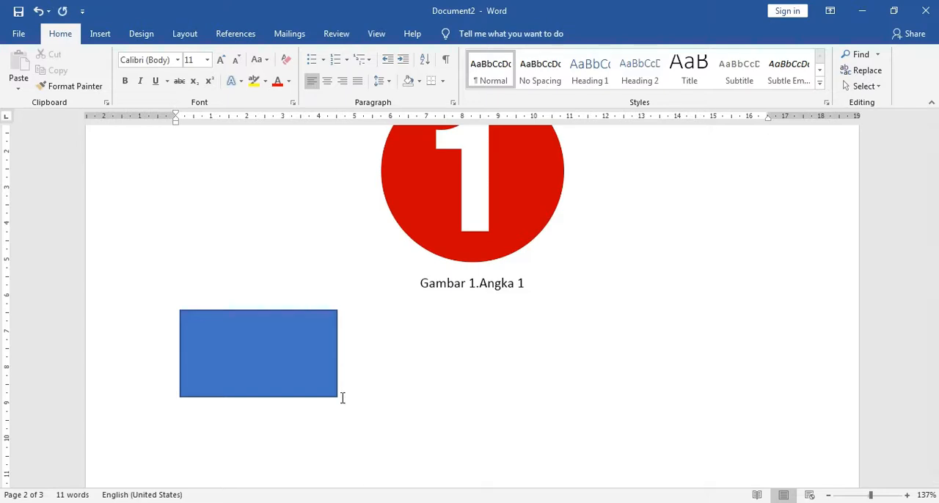
{"action": "scroll", "coordinate": [338, 397], "scroll_direction": "down", "scroll_amount": 1}
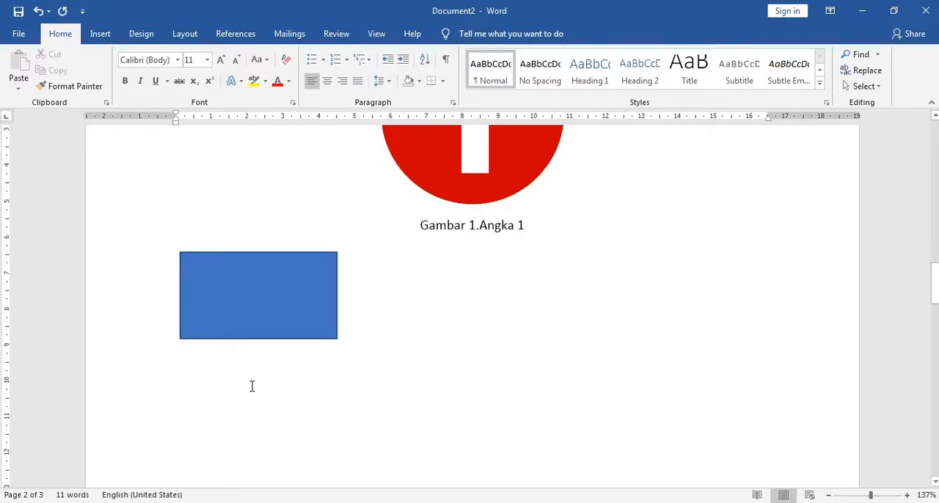
{"action": "left_click", "coordinate": [220, 325]}
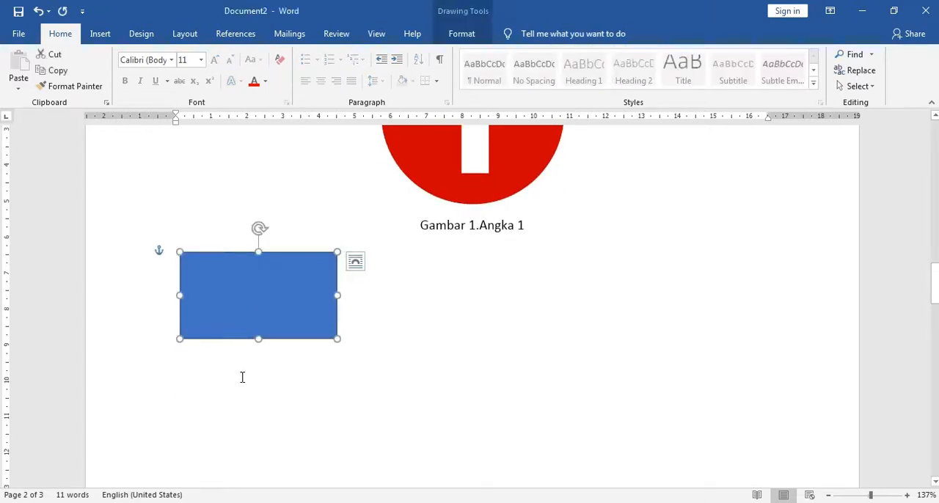
{"action": "left_click", "coordinate": [242, 377]}
{"action": "left_click", "coordinate": [262, 309]}
{"action": "left_click", "coordinate": [252, 377]}
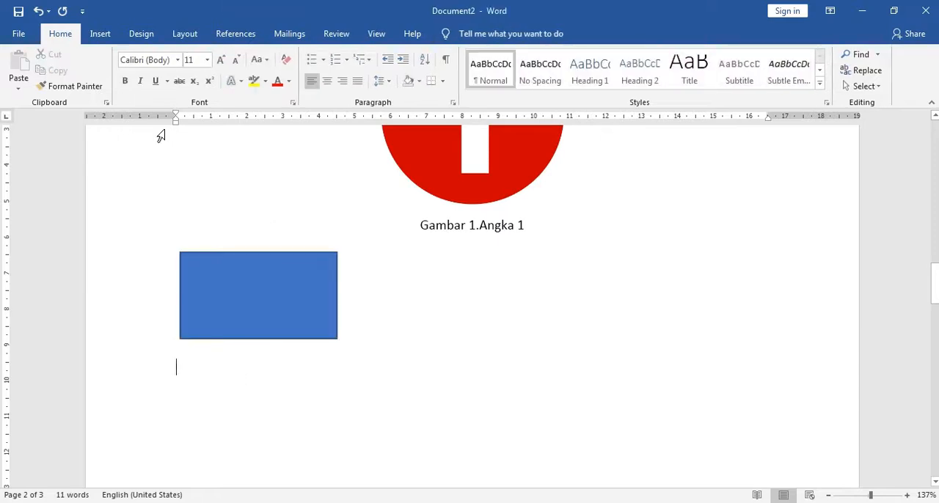
Draw a perfect circle about 3.5 cm in diameter with the Oval shape, to the right of the rectangle.
{"action": "left_click", "coordinate": [102, 34]}
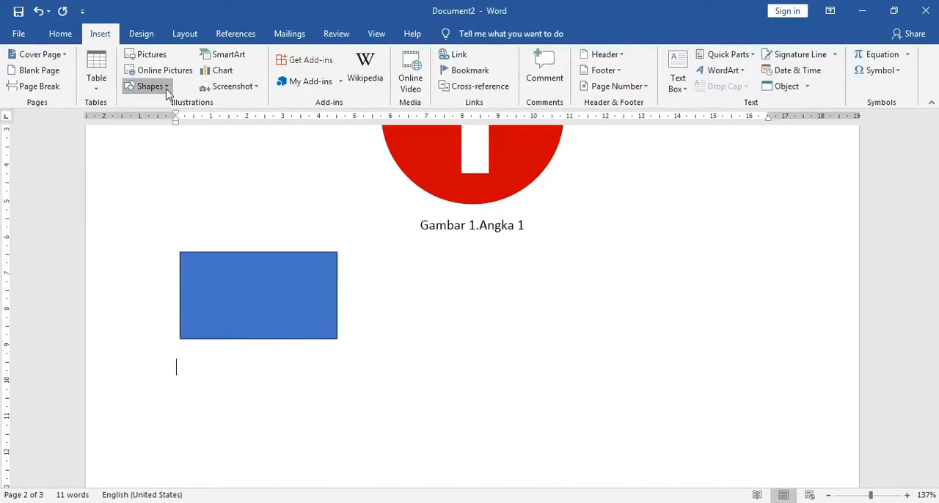
{"action": "left_click", "coordinate": [168, 93]}
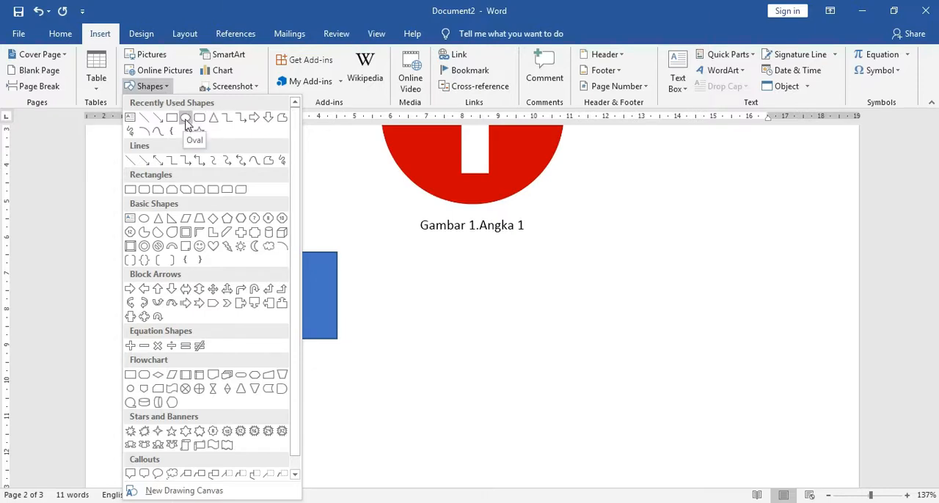
{"action": "left_click", "coordinate": [186, 119]}
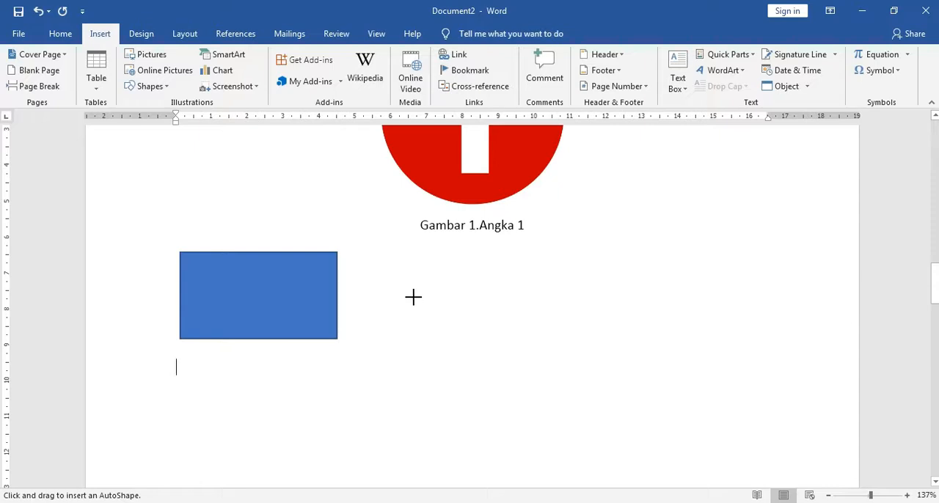
{"action": "left_click_drag", "start_coordinate": [413, 296], "coordinate": [516, 360]}
{"action": "key", "text": "shift"}
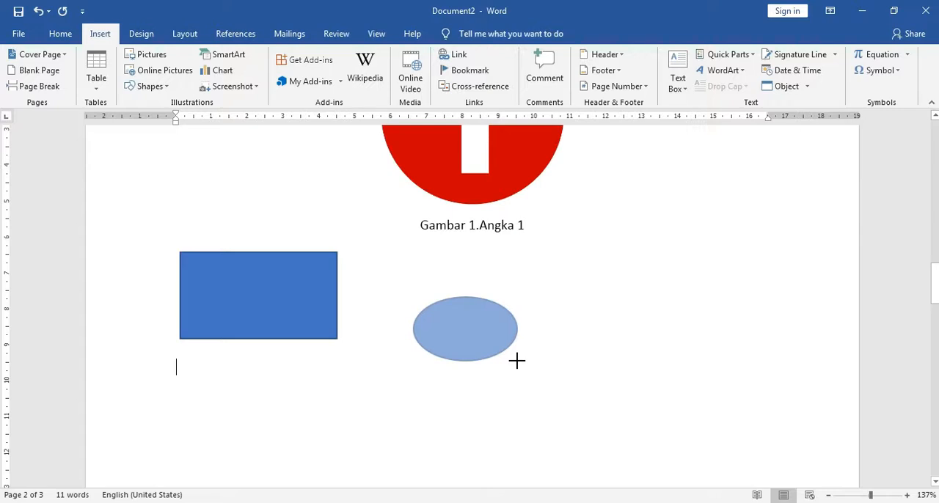
{"action": "left_click_drag", "start_coordinate": [516, 360], "coordinate": [539, 379]}
{"action": "key", "text": "shift"}
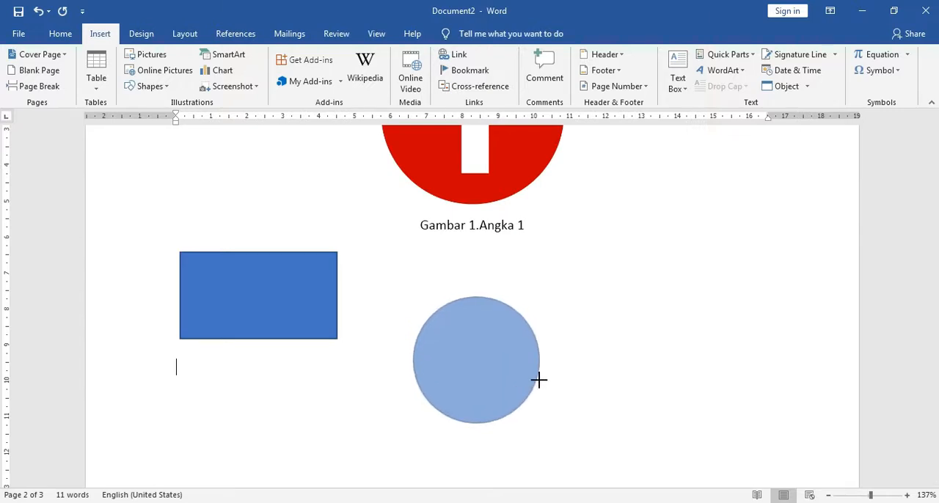
{"action": "left_click_drag", "start_coordinate": [539, 379], "coordinate": [539, 379]}
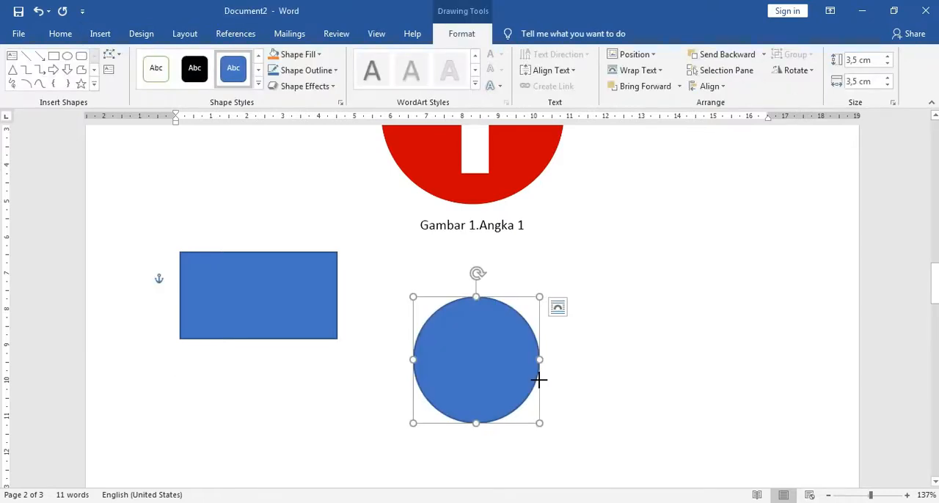
Move the circle slightly up and closer to the rectangle, leaving a small gap between the two shapes.
{"action": "left_click", "coordinate": [566, 366]}
{"action": "left_click_drag", "start_coordinate": [511, 378], "coordinate": [463, 365]}
{"action": "left_click", "coordinate": [536, 381]}
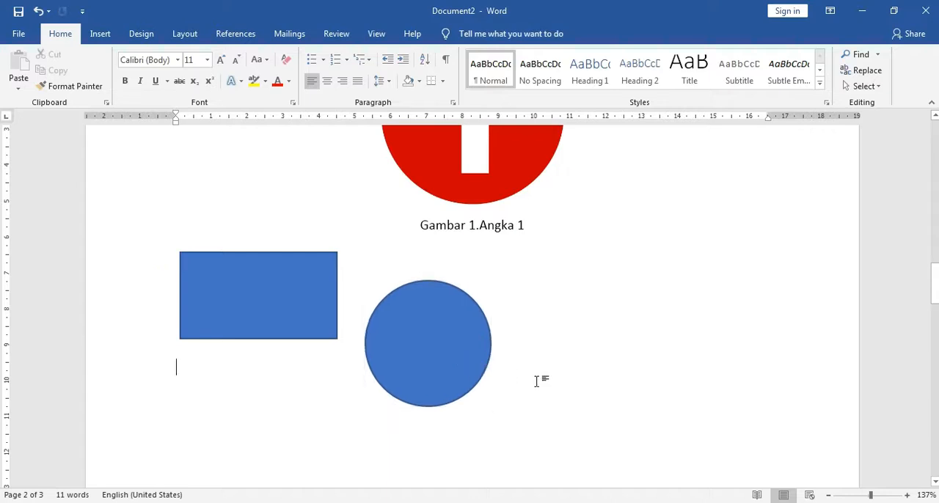
Open the Format Shape settings for the blue rectangle.
{"action": "left_click", "coordinate": [320, 332]}
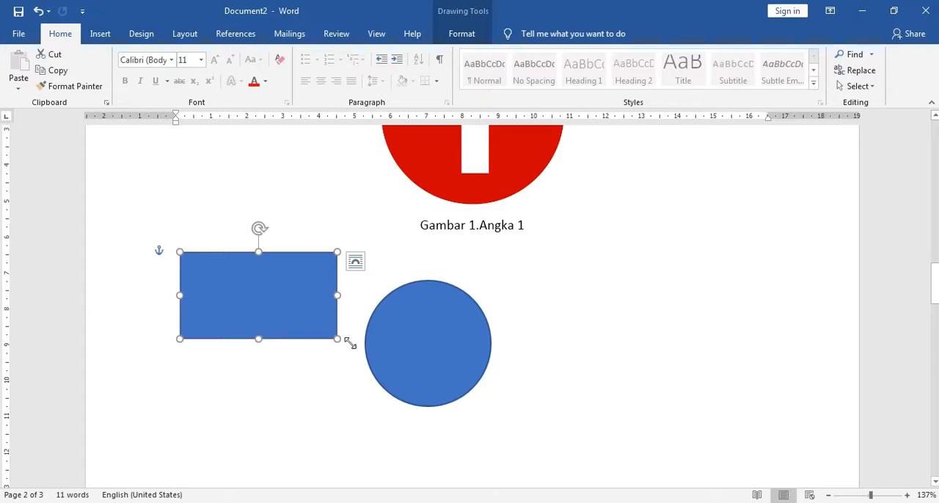
{"action": "left_click", "coordinate": [400, 342]}
{"action": "left_click", "coordinate": [290, 311]}
{"action": "right_click", "coordinate": [289, 297]}
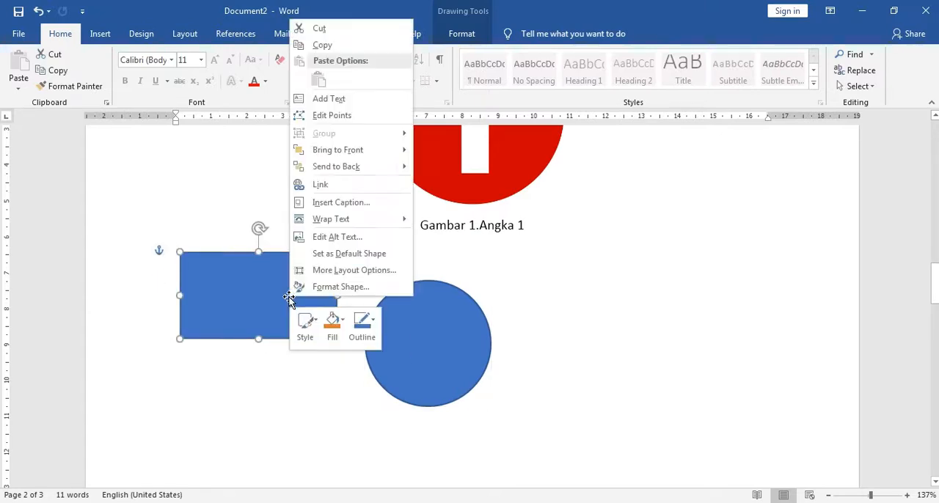
{"action": "left_click", "coordinate": [334, 288]}
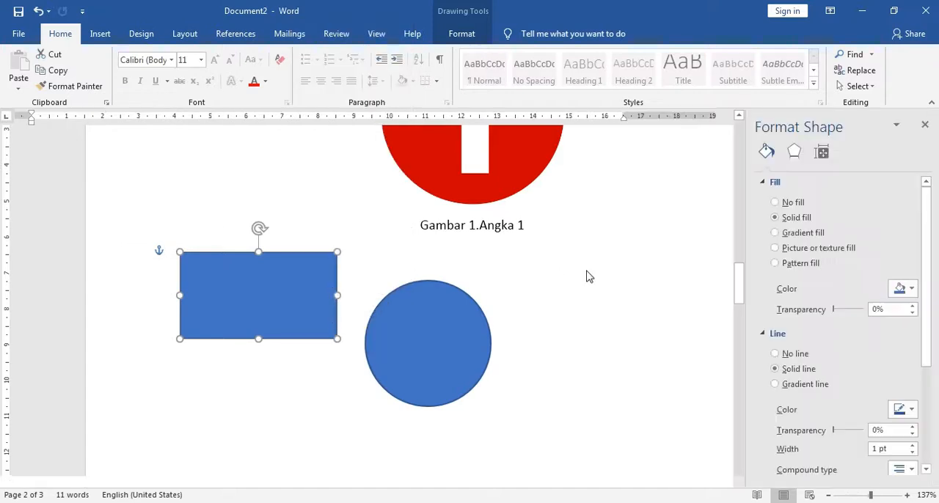
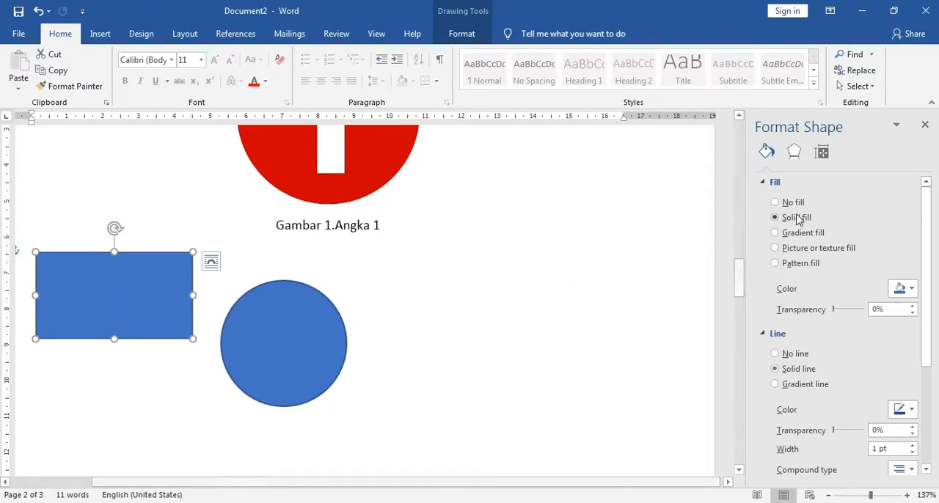
Change the rectangle's solid fill to the standard orange colour and close the shape formatting settings.
{"action": "left_click", "coordinate": [908, 290]}
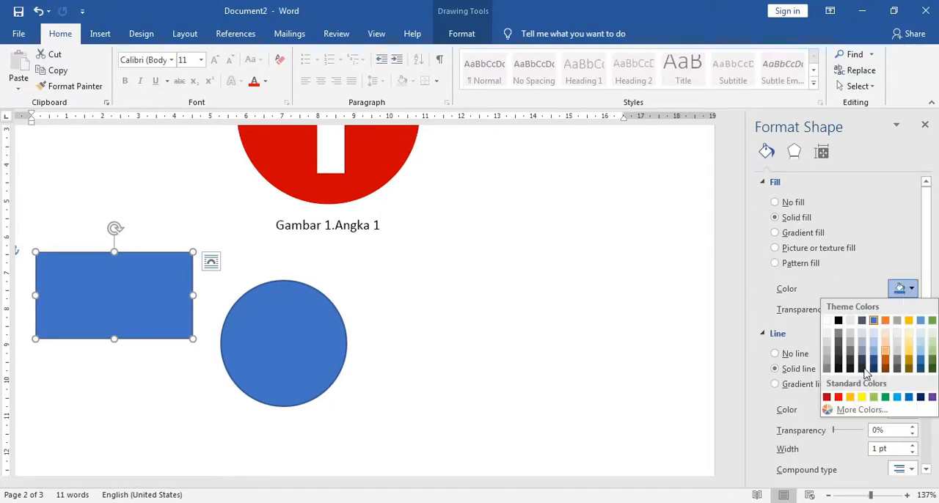
{"action": "left_click", "coordinate": [851, 398]}
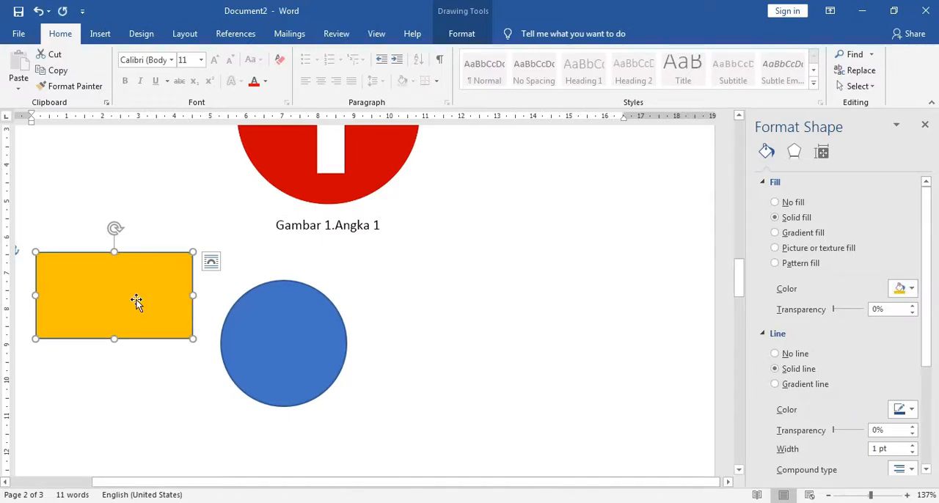
{"action": "left_click", "coordinate": [178, 380]}
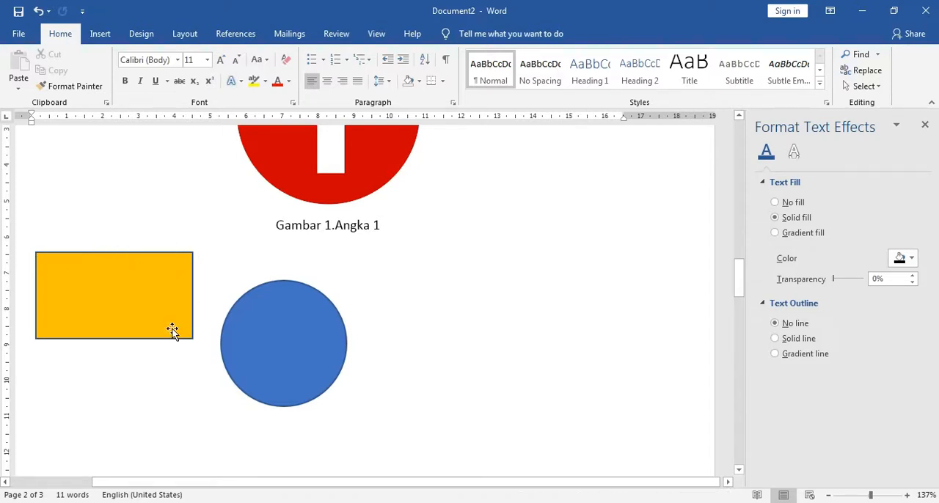
{"action": "left_click", "coordinate": [158, 303]}
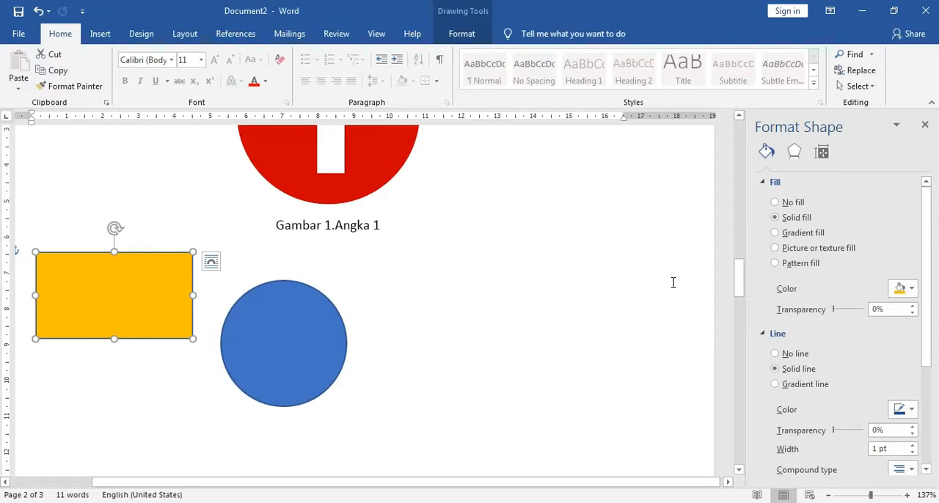
{"action": "left_click", "coordinate": [925, 125]}
Remove the orange rectangle's outline by setting its line to No line, and close the formatting settings.
{"action": "right_click", "coordinate": [296, 308]}
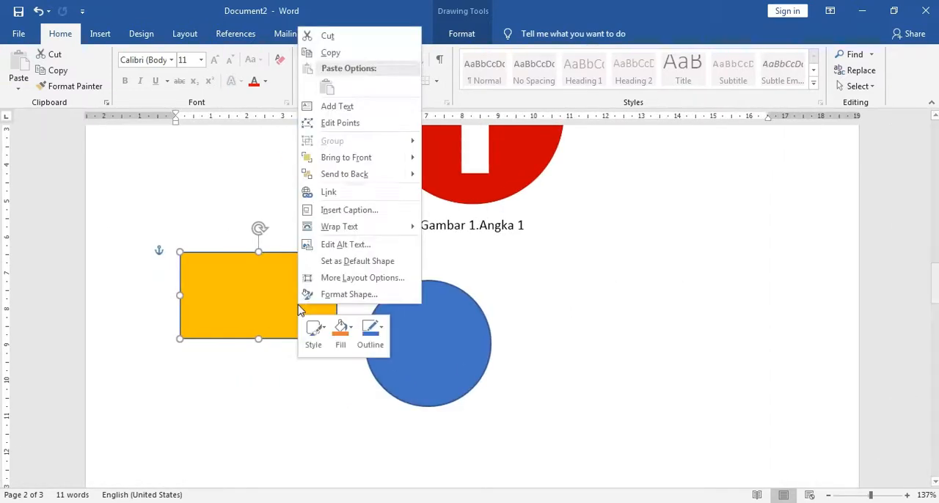
{"action": "left_click", "coordinate": [349, 294]}
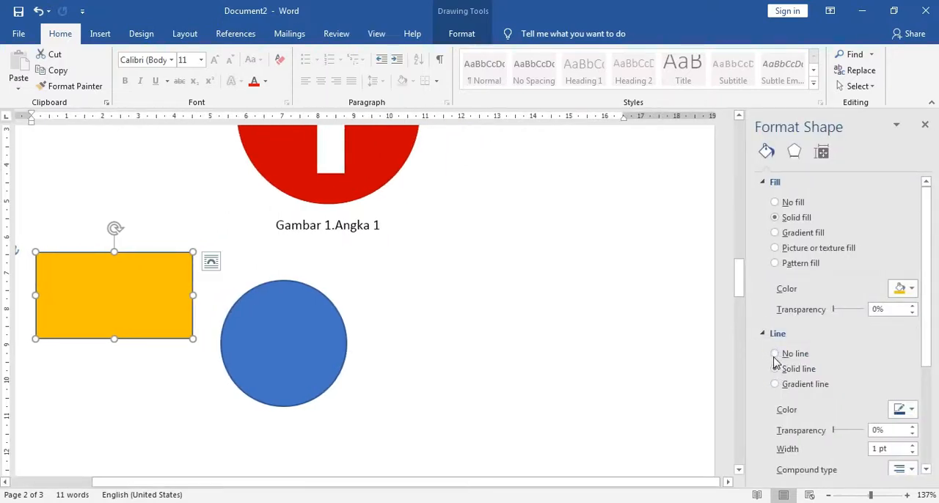
{"action": "left_click", "coordinate": [775, 354]}
{"action": "left_click", "coordinate": [925, 125]}
{"action": "left_click", "coordinate": [519, 345]}
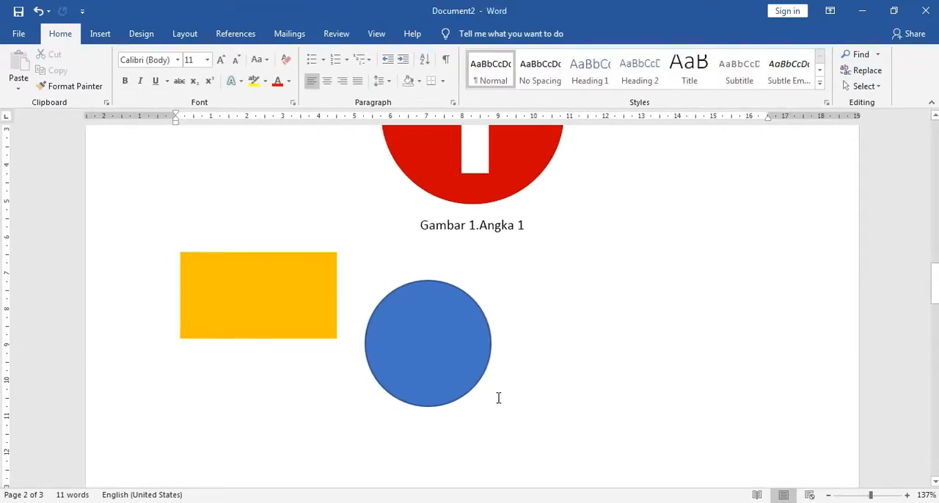
Set the circle's outline colour to standard red in the Format Shape settings.
{"action": "left_click", "coordinate": [441, 349]}
{"action": "right_click", "coordinate": [442, 352]}
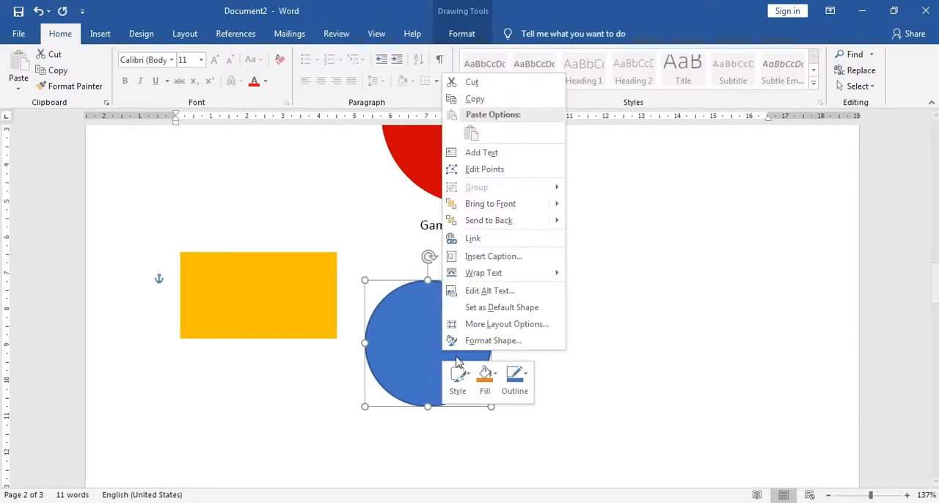
{"action": "left_click", "coordinate": [488, 341]}
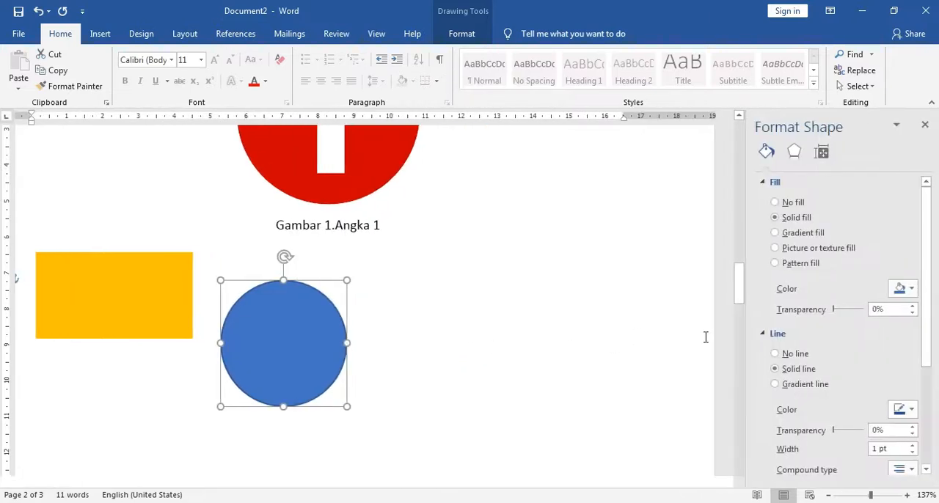
{"action": "left_click", "coordinate": [912, 414]}
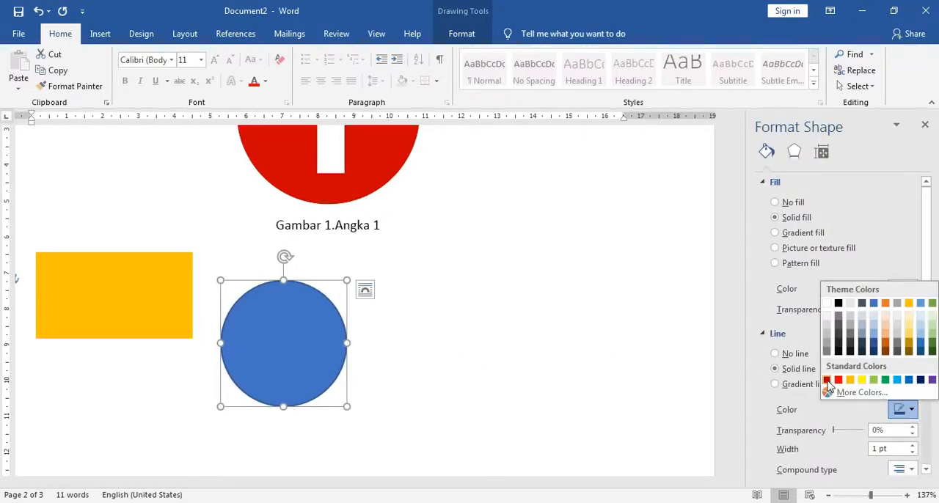
{"action": "left_click", "coordinate": [837, 380]}
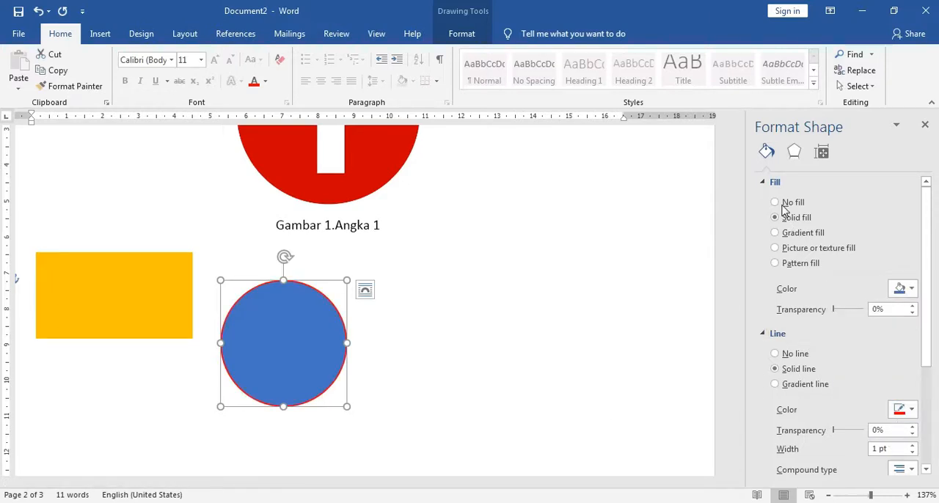
Fill the circle with solid black, deselect it, and close the formatting settings.
{"action": "left_click", "coordinate": [911, 290]}
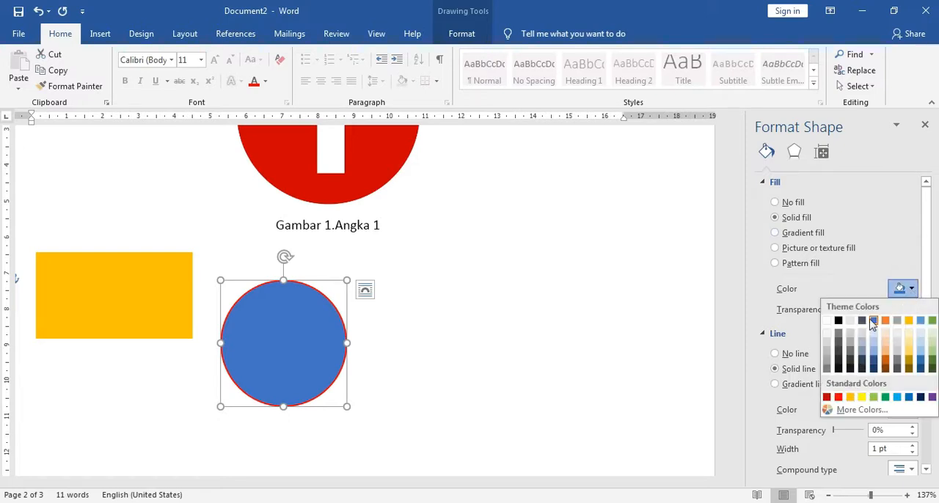
{"action": "left_click", "coordinate": [838, 320]}
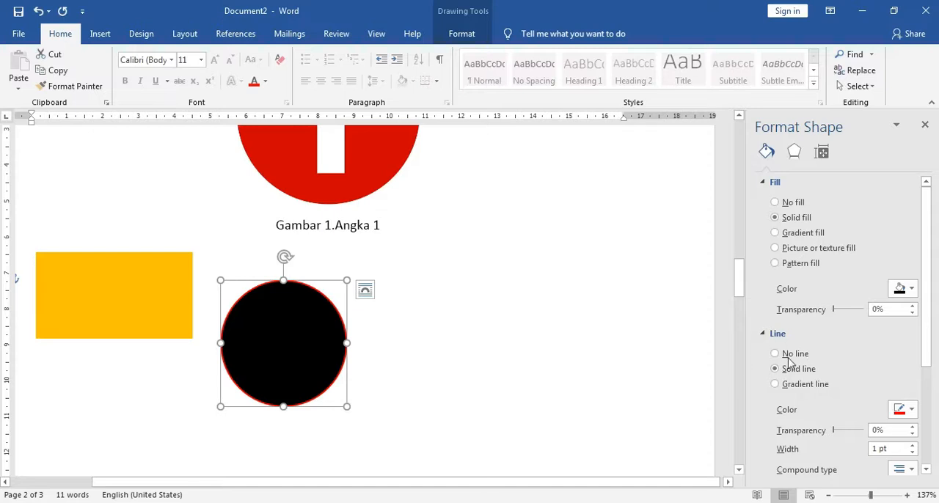
{"action": "left_click", "coordinate": [427, 341]}
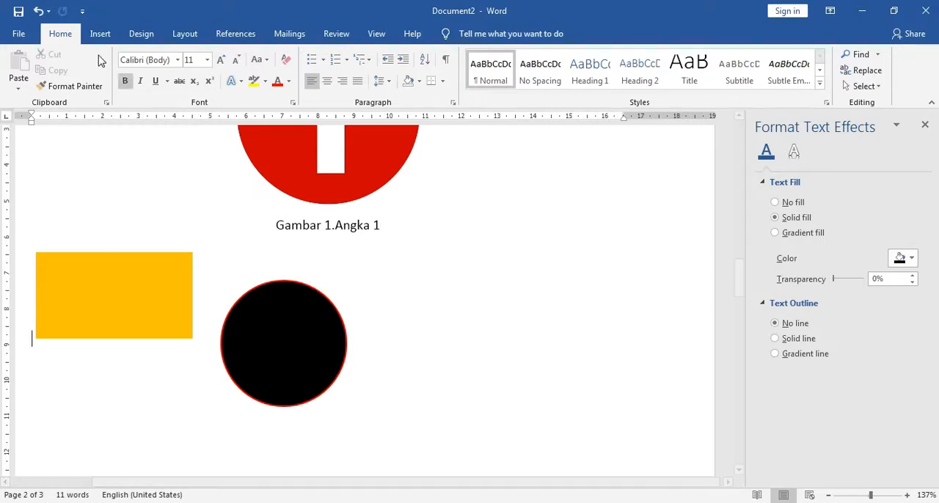
{"action": "left_click", "coordinate": [99, 33]}
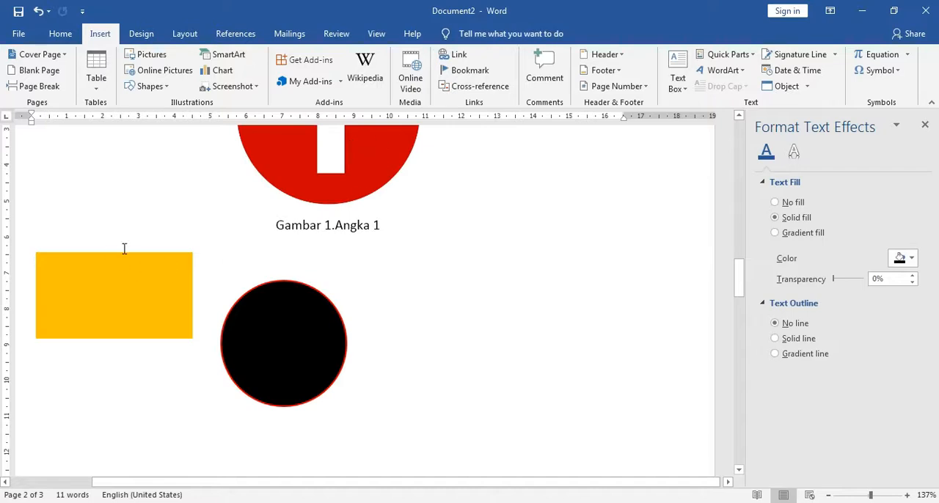
{"action": "left_click", "coordinate": [925, 128]}
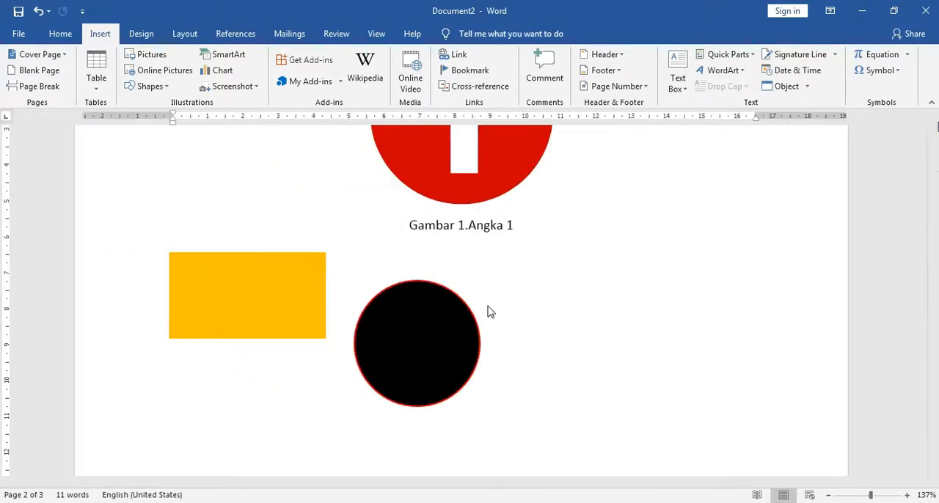
Move the black circle up level with the orange rectangle and across the page to near the right margin.
{"action": "left_click_drag", "start_coordinate": [459, 335], "coordinate": [465, 299]}
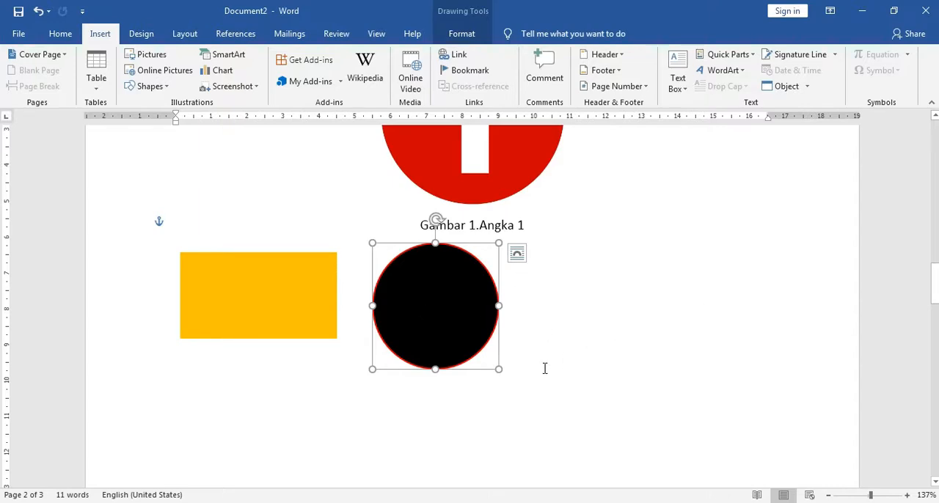
{"action": "scroll", "coordinate": [525, 375], "scroll_direction": "down", "scroll_amount": 2}
{"action": "scroll", "coordinate": [526, 376], "scroll_direction": "up", "scroll_amount": 4}
{"action": "scroll", "coordinate": [528, 371], "scroll_direction": "down", "scroll_amount": 2}
{"action": "scroll", "coordinate": [498, 371], "scroll_direction": "up", "scroll_amount": 2}
{"action": "left_click_drag", "start_coordinate": [465, 387], "coordinate": [705, 375]}
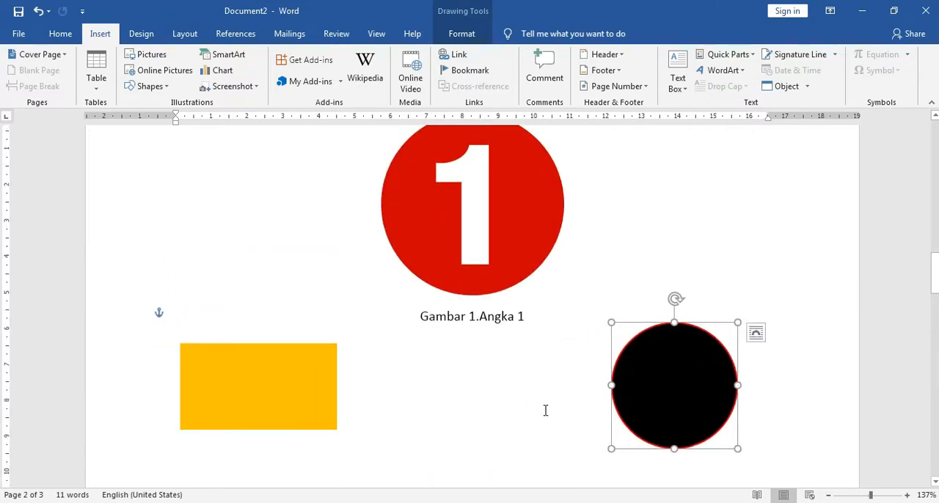
Place the text cursor on an empty line a few lines below the orange rectangle.
{"action": "scroll", "coordinate": [535, 414], "scroll_direction": "down", "scroll_amount": 4}
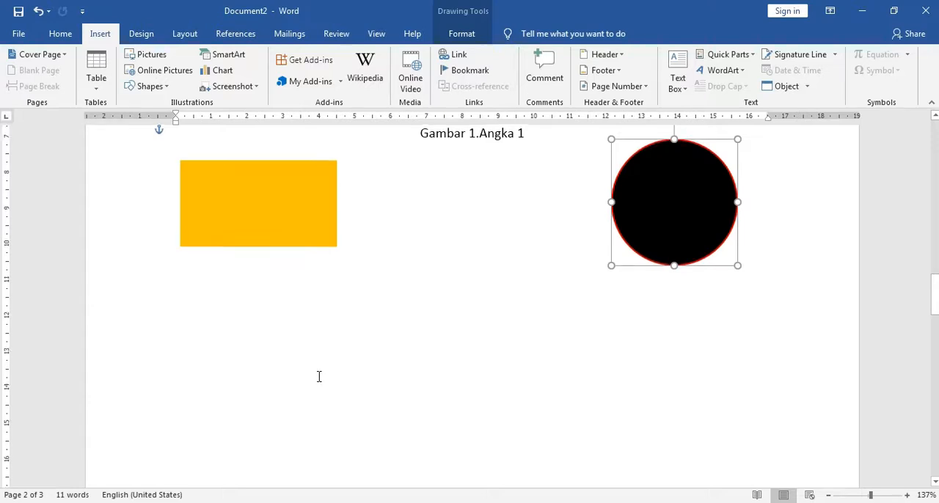
{"action": "scroll", "coordinate": [319, 376], "scroll_direction": "down", "scroll_amount": 3}
{"action": "scroll", "coordinate": [311, 369], "scroll_direction": "down", "scroll_amount": 2}
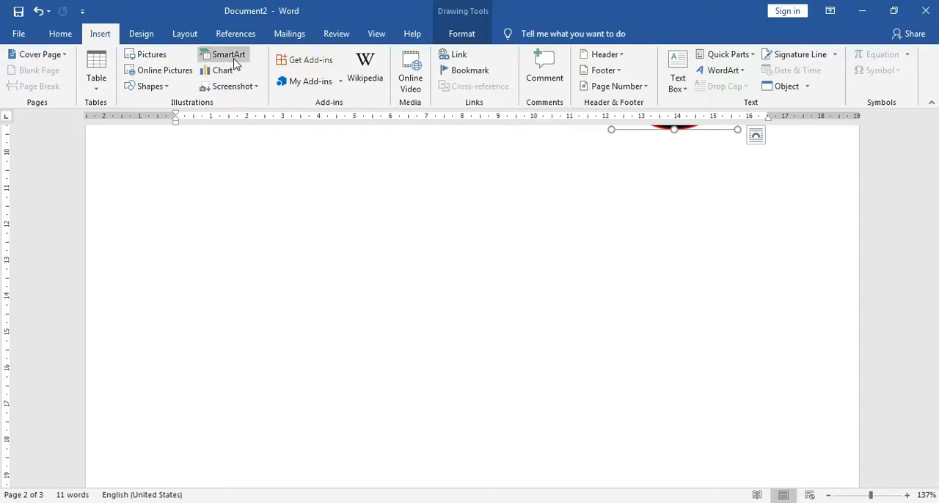
{"action": "left_click", "coordinate": [332, 310]}
{"action": "scroll", "coordinate": [325, 235], "scroll_direction": "up", "scroll_amount": 3}
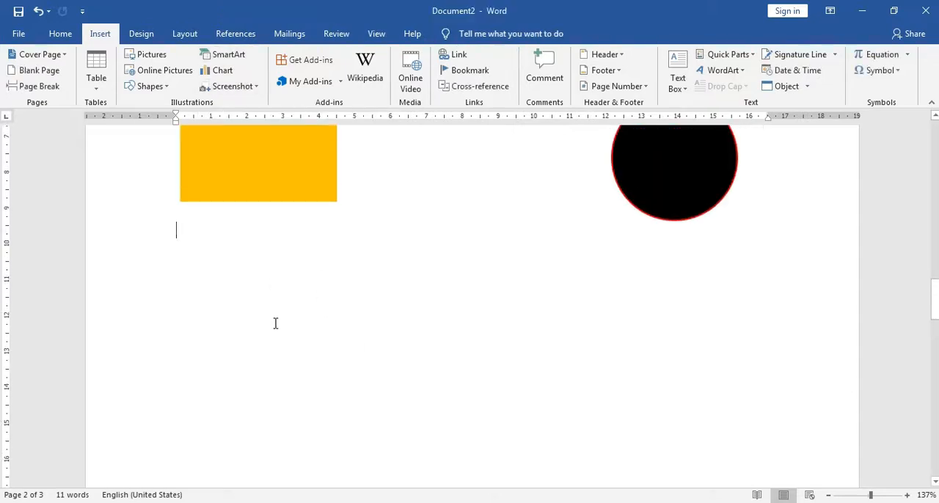
{"action": "left_click", "coordinate": [229, 405]}
{"action": "left_click", "coordinate": [222, 346]}
Insert an Organization Chart SmartArt graphic from the Hierarchy category at the cursor.
{"action": "left_click", "coordinate": [228, 58]}
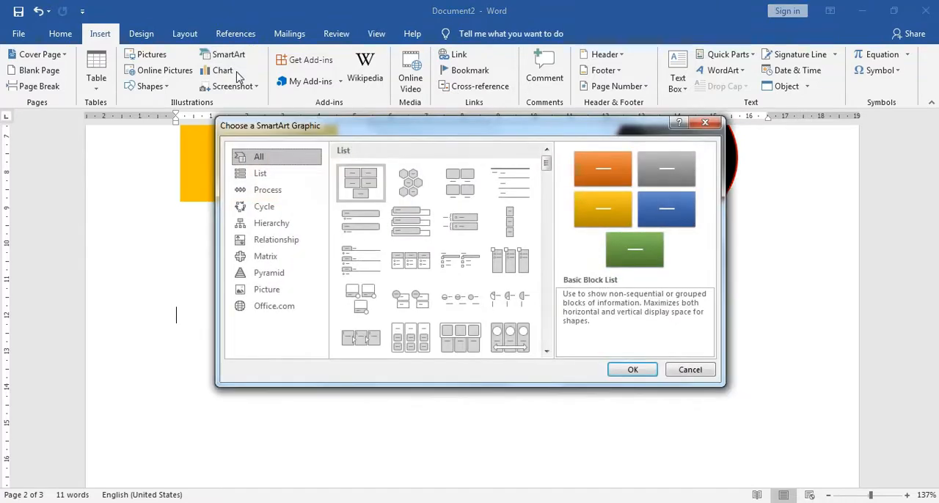
{"action": "left_click", "coordinate": [278, 229]}
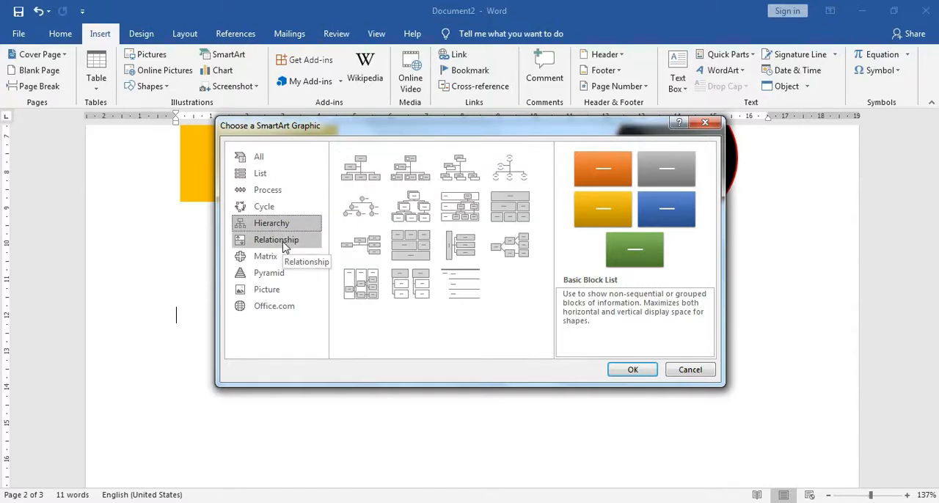
{"action": "left_click", "coordinate": [368, 182]}
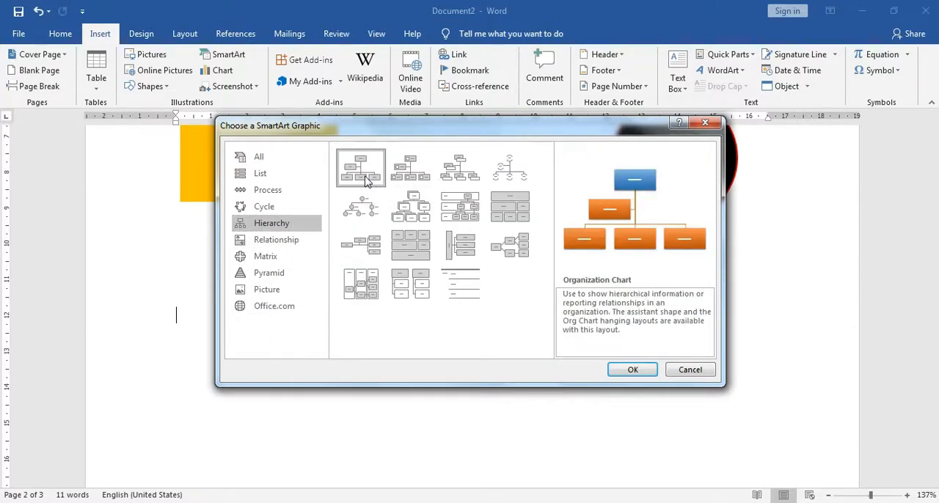
{"action": "left_click", "coordinate": [616, 369]}
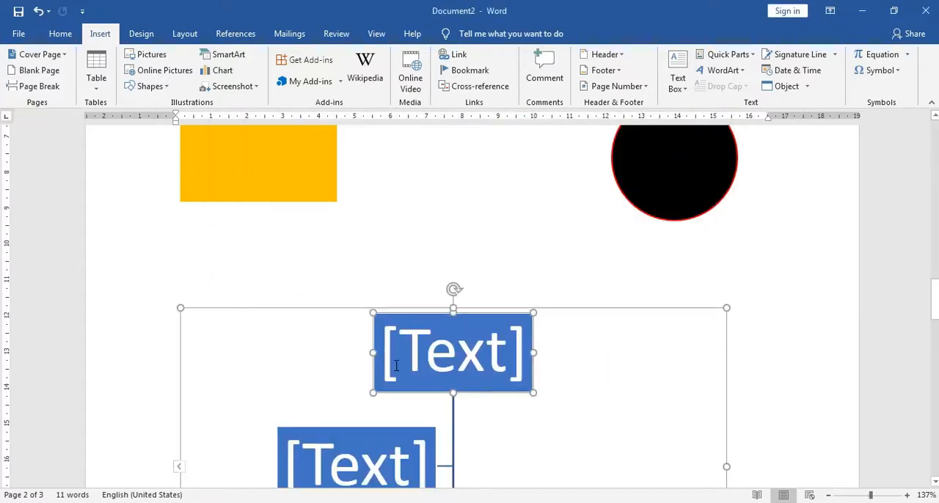
Label the topmost box of the organization chart DIREKTUR in capital letters.
{"action": "scroll", "coordinate": [448, 330], "scroll_direction": "down", "scroll_amount": 3}
{"action": "scroll", "coordinate": [467, 310], "scroll_direction": "down", "scroll_amount": 1}
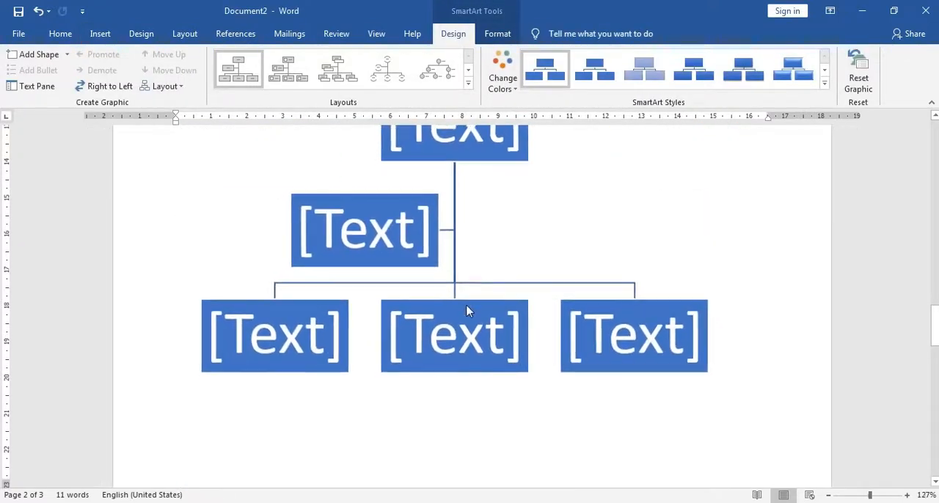
{"action": "scroll", "coordinate": [461, 304], "scroll_direction": "down", "scroll_amount": 2}
{"action": "scroll", "coordinate": [470, 308], "scroll_direction": "up", "scroll_amount": 1}
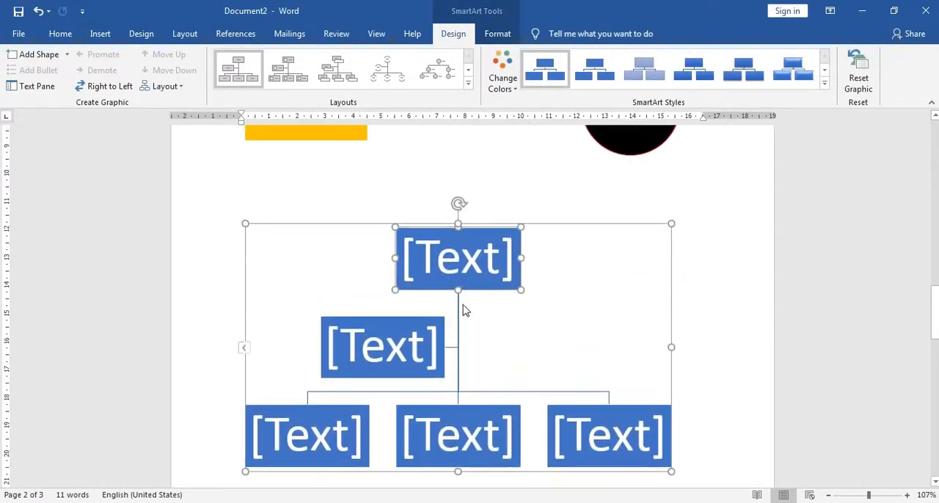
{"action": "left_click", "coordinate": [512, 242]}
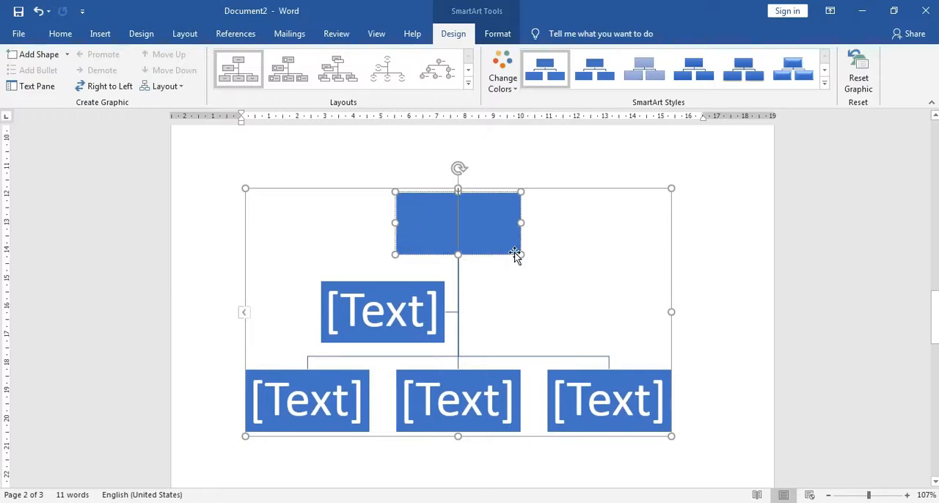
{"action": "left_click", "coordinate": [528, 241]}
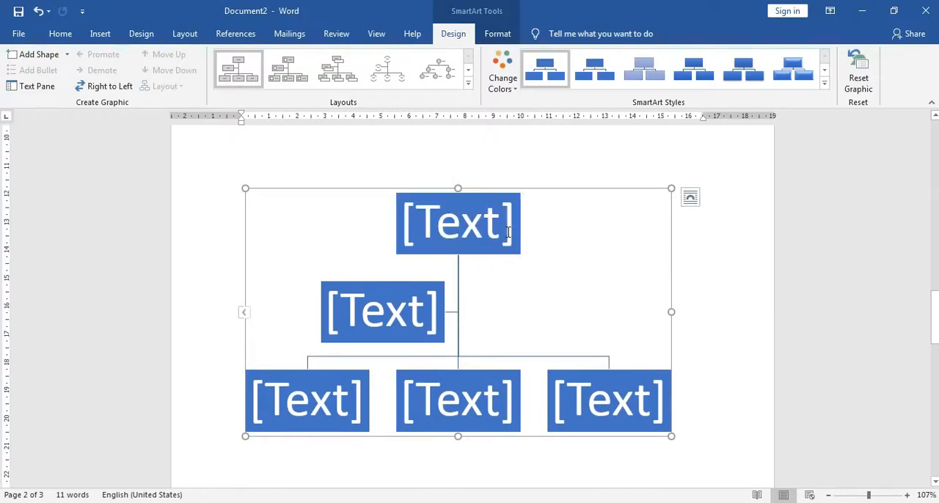
{"action": "left_click", "coordinate": [515, 233]}
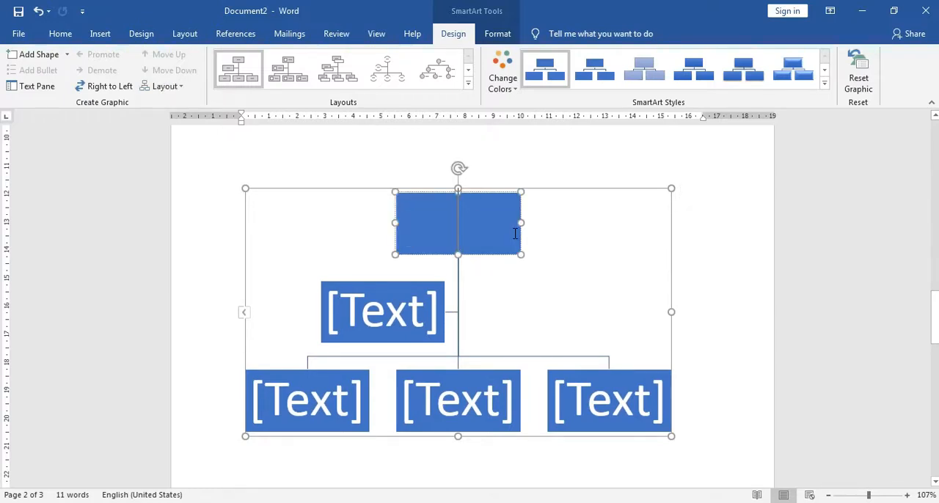
{"action": "type", "text": "dire"}
{"action": "key", "text": "BackSpace"}
{"action": "key", "text": "BackSpace"}
{"action": "key", "text": "BackSpace"}
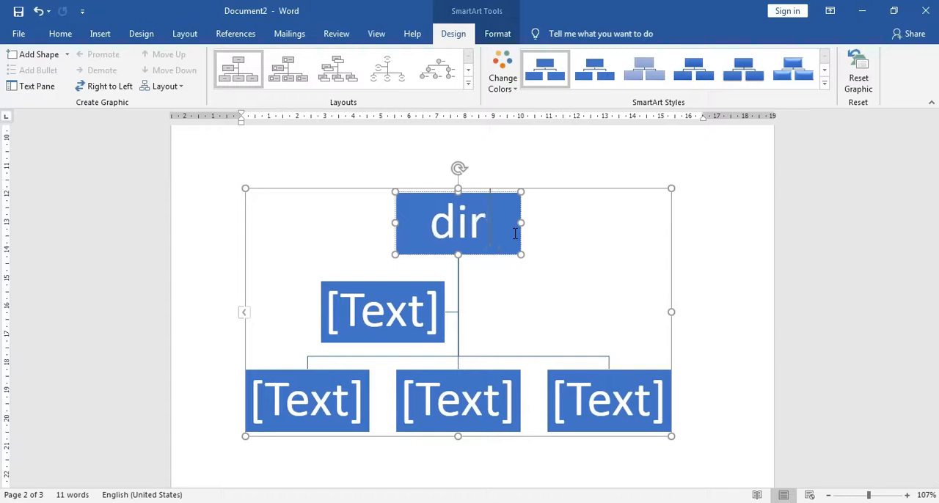
{"action": "key", "text": "BackSpace"}
{"action": "type", "text": "DIREKTUR"}
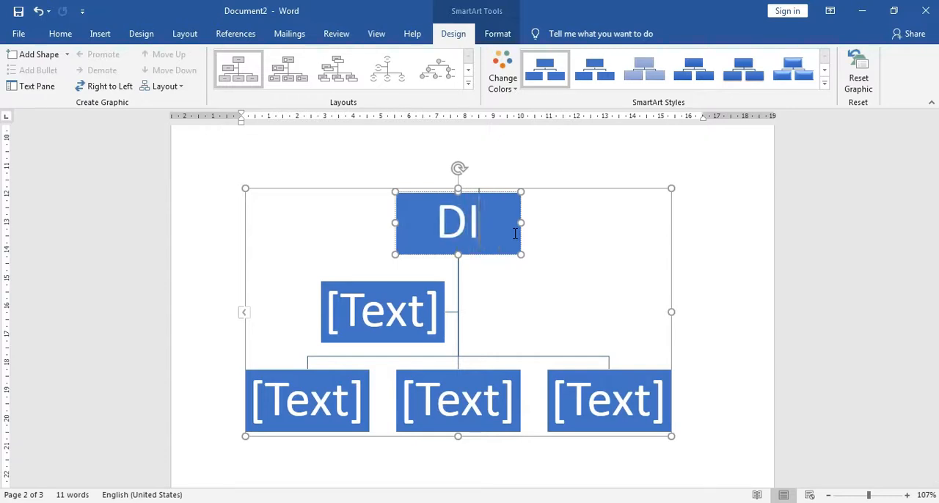
Label the assistant box of the organization chart SEKDIR and each of the three lowest boxes MANAGER.
{"action": "left_click", "coordinate": [403, 315]}
{"action": "type", "text": "SEKDIR"}
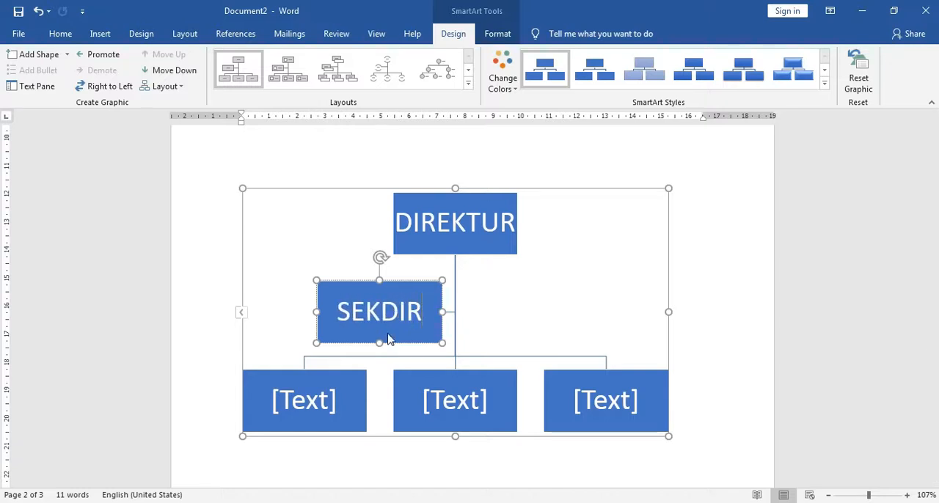
{"action": "left_click", "coordinate": [337, 403]}
{"action": "left_click", "coordinate": [334, 401]}
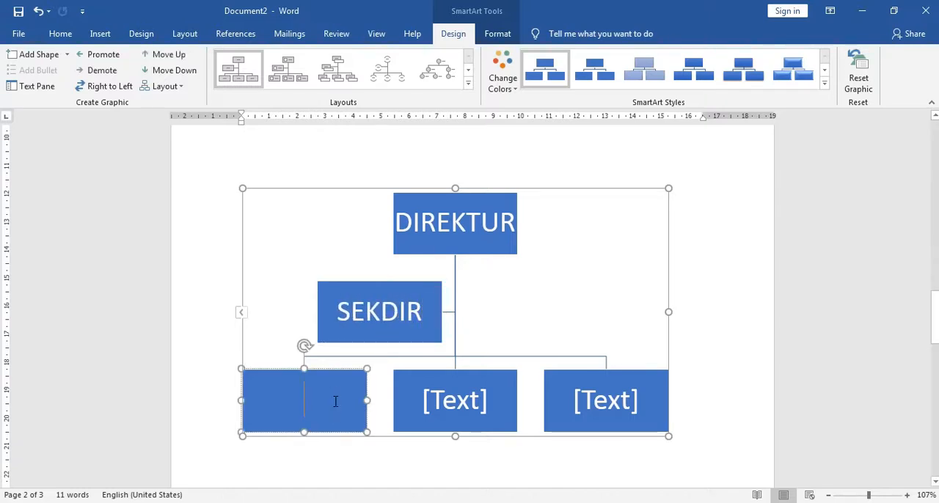
{"action": "type", "text": "MANAGER"}
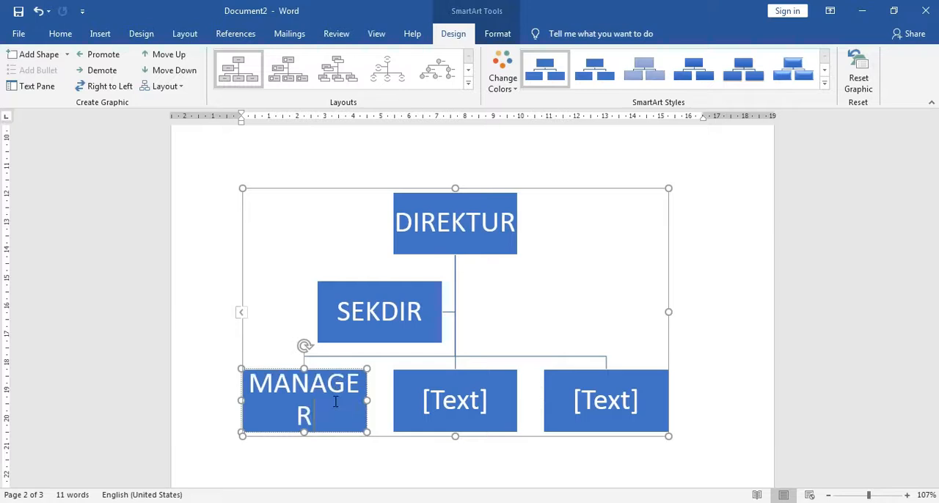
{"action": "left_click", "coordinate": [453, 401]}
{"action": "type", "text": "MANAGER"}
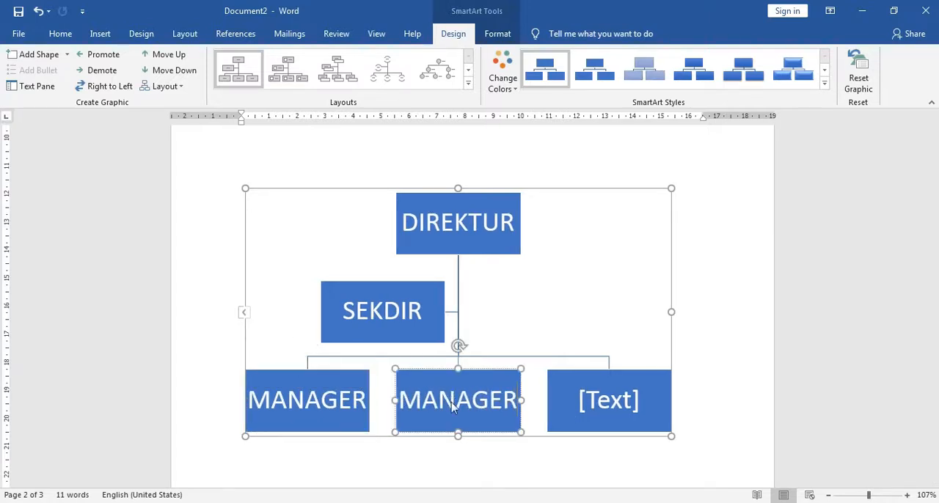
{"action": "left_click", "coordinate": [641, 411]}
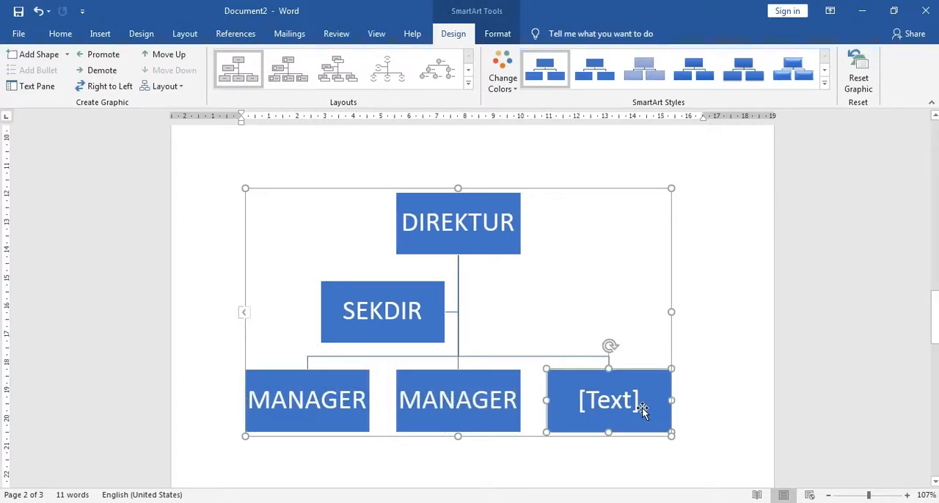
{"action": "left_click", "coordinate": [637, 405]}
{"action": "type", "text": "MANAGER"}
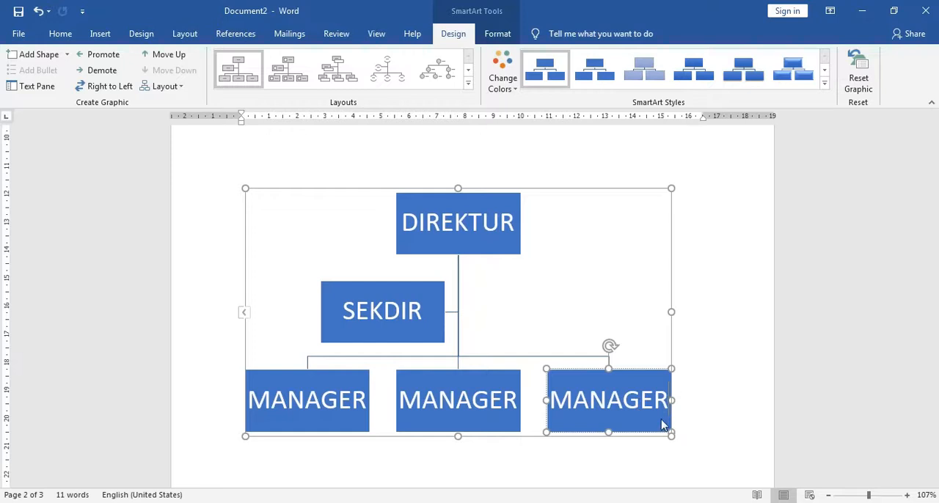
{"action": "left_click", "coordinate": [715, 367]}
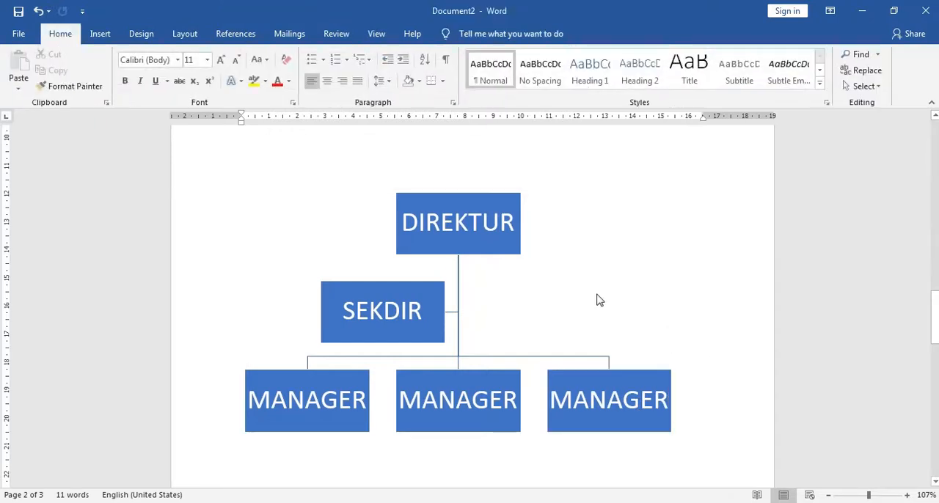
Browse the SmartArt graphic categories, including List, Cycle, Hierarchy, Matrix, Pyramid, Picture and Relationship, without inserting anything.
{"action": "left_click", "coordinate": [99, 34]}
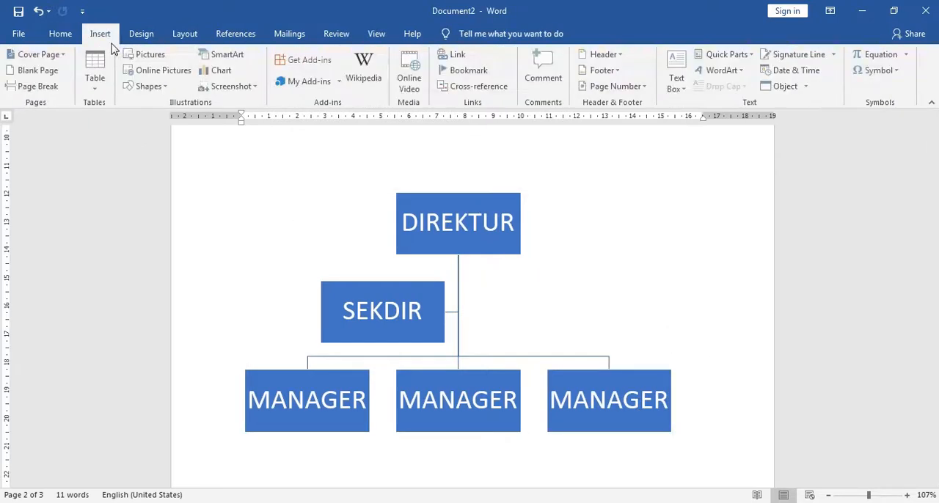
{"action": "left_click", "coordinate": [220, 55]}
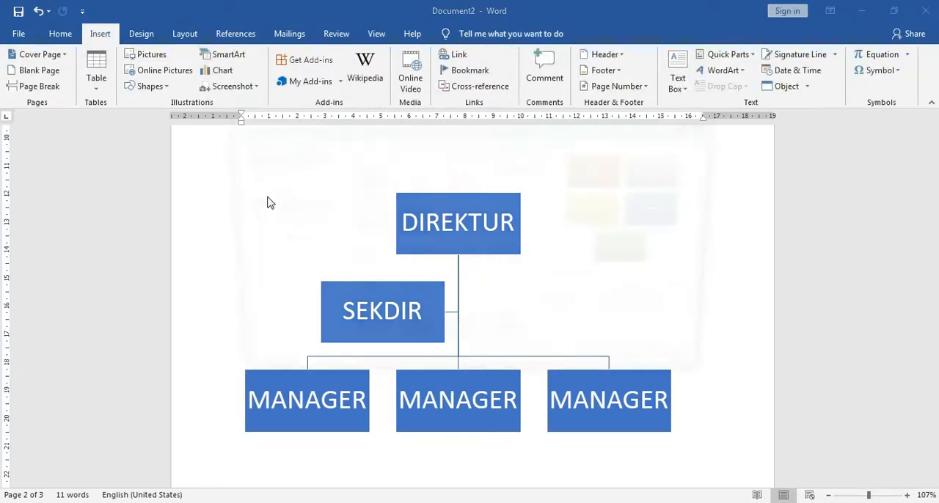
{"action": "left_click", "coordinate": [270, 176]}
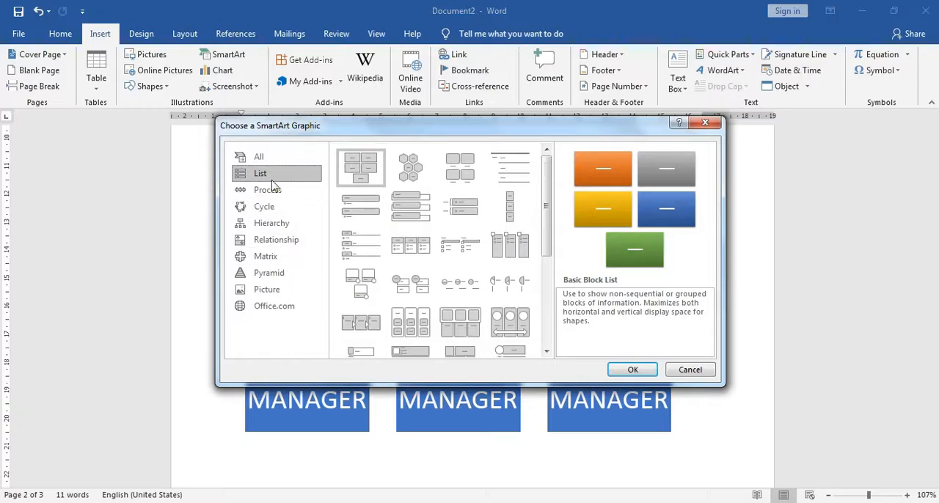
{"action": "left_click", "coordinate": [279, 209]}
{"action": "left_click", "coordinate": [282, 223]}
{"action": "left_click", "coordinate": [284, 256]}
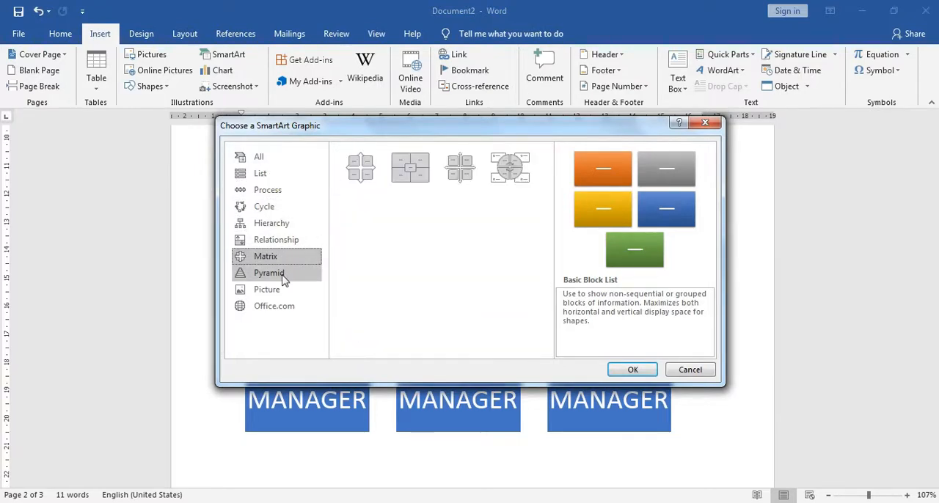
{"action": "left_click", "coordinate": [282, 273]}
{"action": "left_click", "coordinate": [282, 290]}
{"action": "left_click", "coordinate": [288, 240]}
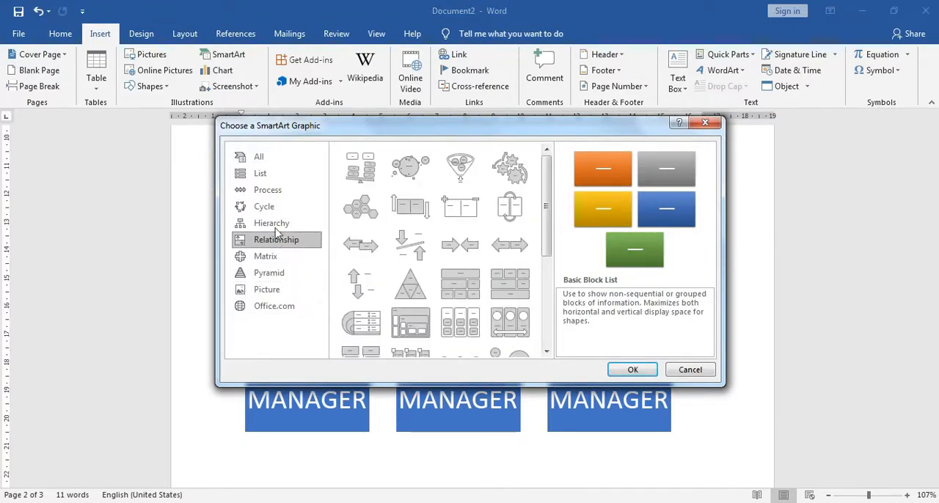
{"action": "left_click", "coordinate": [689, 370]}
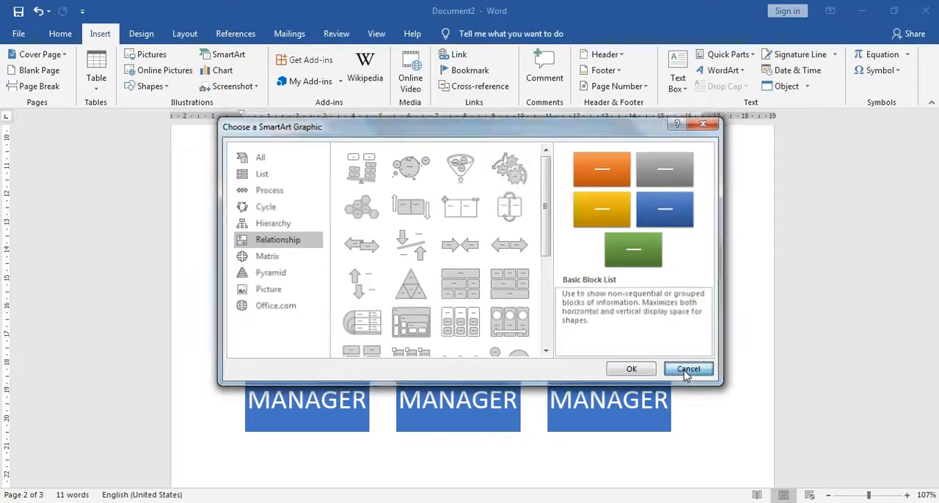
Insert a page break below the organization chart and continue on the following blank page.
{"action": "scroll", "coordinate": [453, 281], "scroll_direction": "down", "scroll_amount": 5}
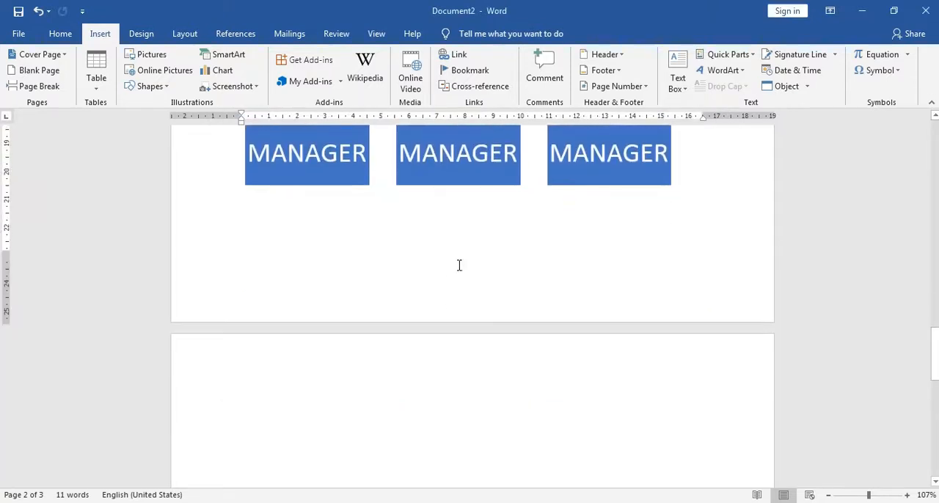
{"action": "key", "text": "ctrl+Return"}
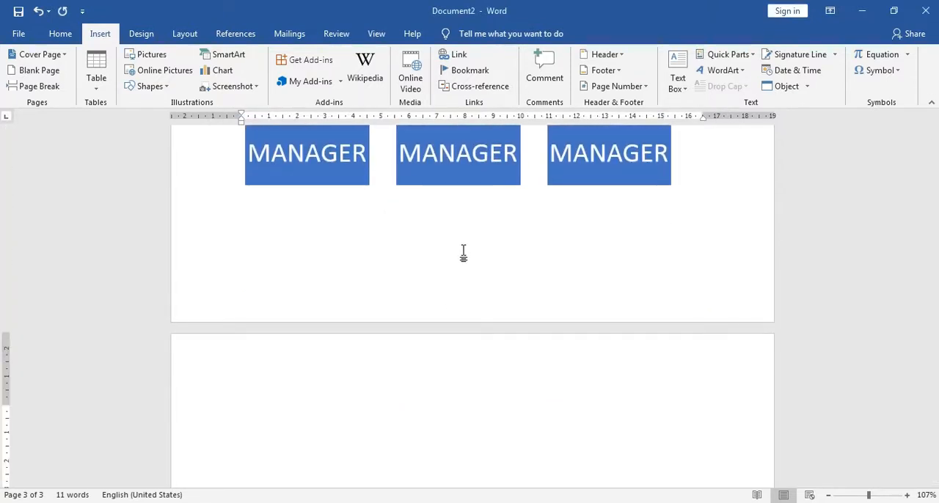
{"action": "scroll", "coordinate": [355, 299], "scroll_direction": "down", "scroll_amount": 1}
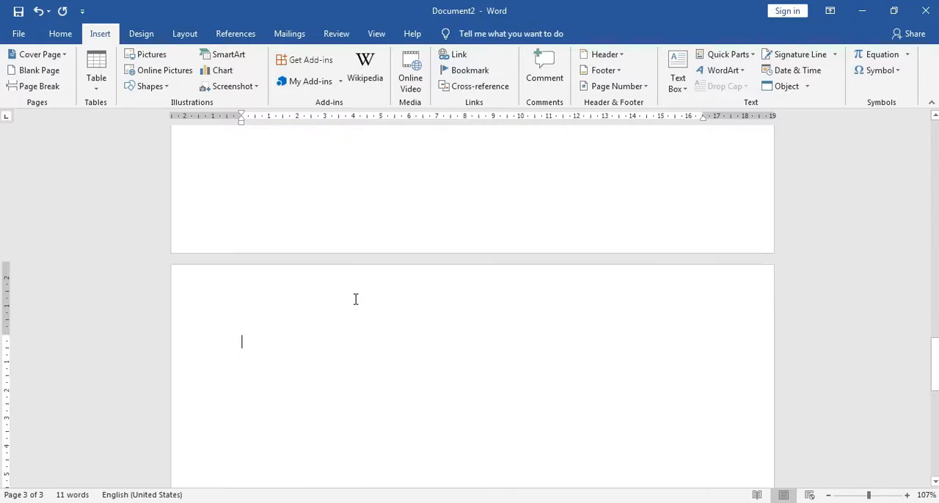
{"action": "scroll", "coordinate": [356, 299], "scroll_direction": "down", "scroll_amount": 1}
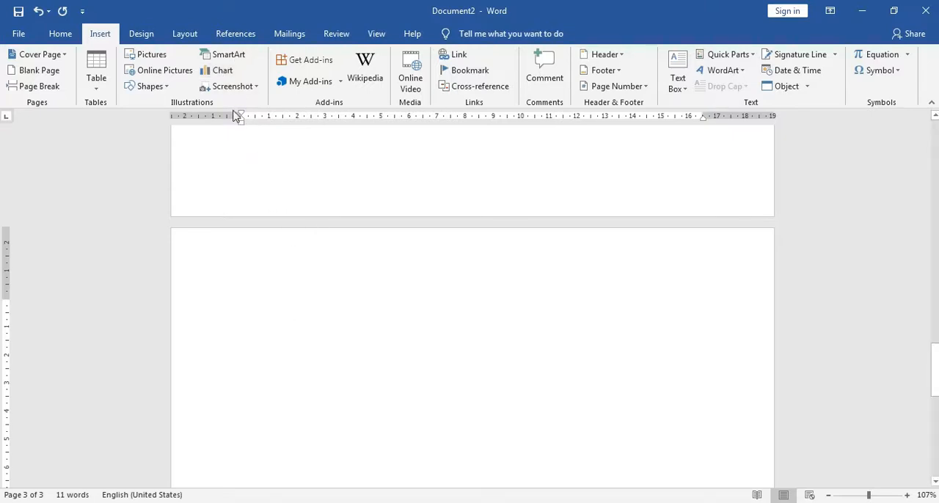
Insert a Clustered Column chart on the blank page and move its data sheet window up, clear of the chart.
{"action": "left_click", "coordinate": [224, 73]}
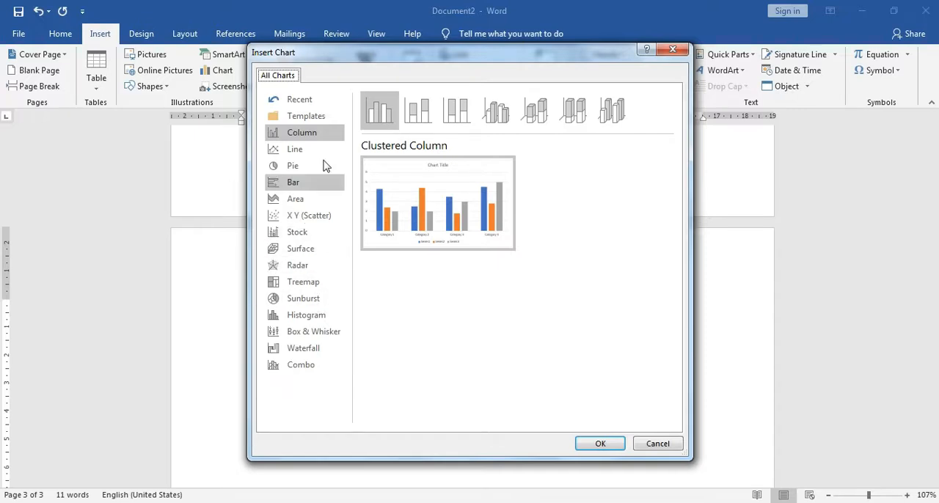
{"action": "mouse_move", "coordinate": [426, 201]}
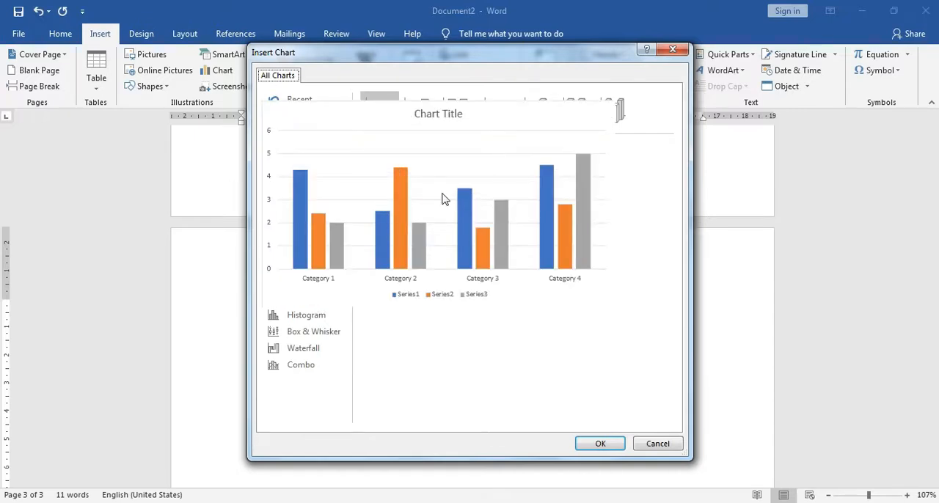
{"action": "left_click", "coordinate": [599, 444]}
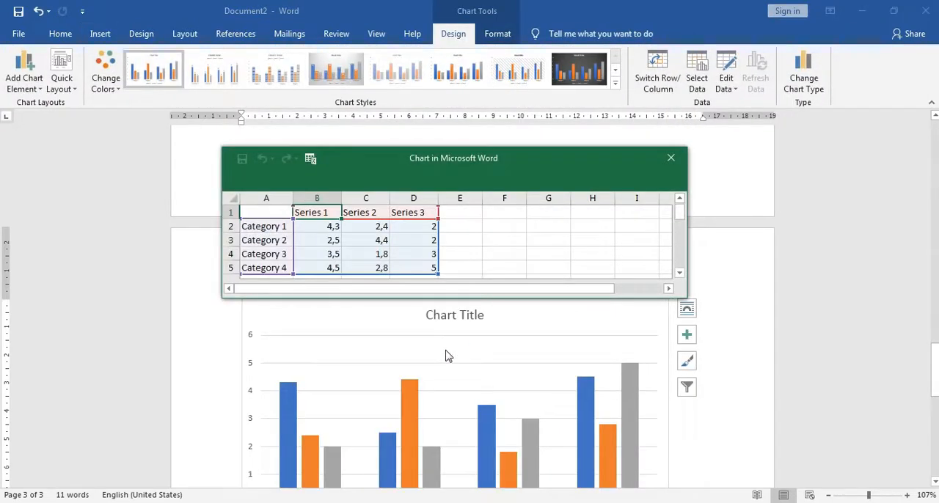
{"action": "left_click_drag", "start_coordinate": [935, 350], "coordinate": [935, 357]}
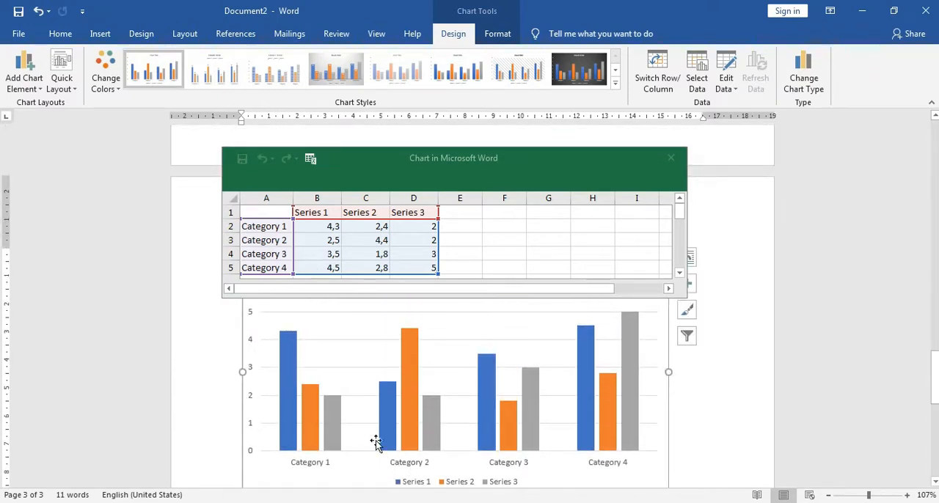
{"action": "left_click_drag", "start_coordinate": [534, 169], "coordinate": [531, 125]}
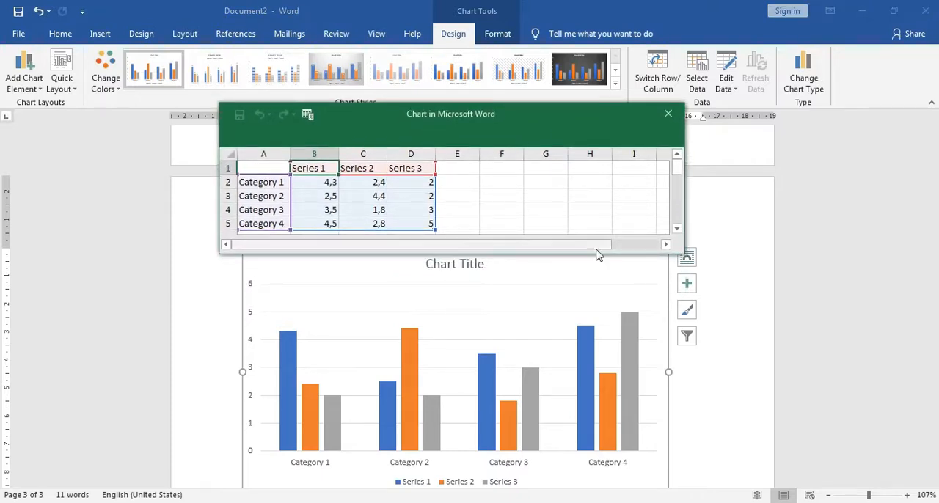
Rename the three series headings in the chart's data sheet to 2018, 2019 and 2020.
{"action": "left_click", "coordinate": [324, 168]}
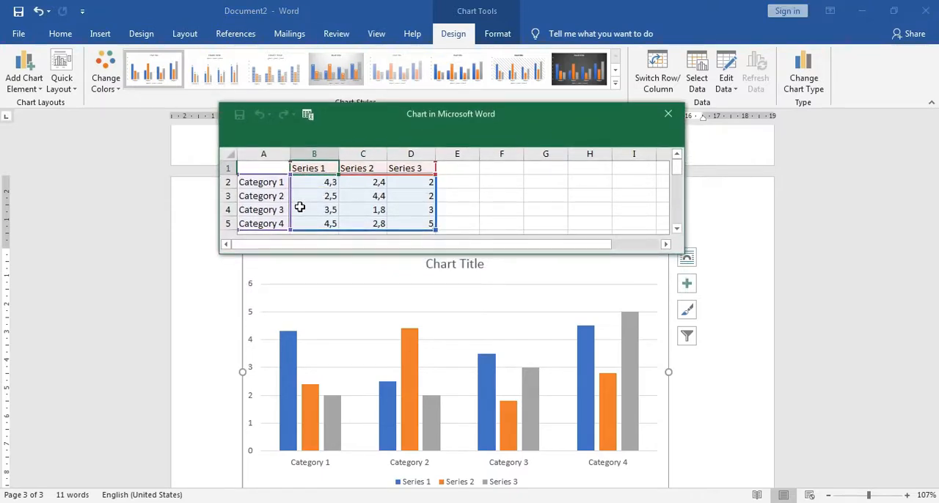
{"action": "left_click_drag", "start_coordinate": [272, 184], "coordinate": [272, 196]}
{"action": "left_click", "coordinate": [271, 212]}
{"action": "left_click", "coordinate": [266, 182]}
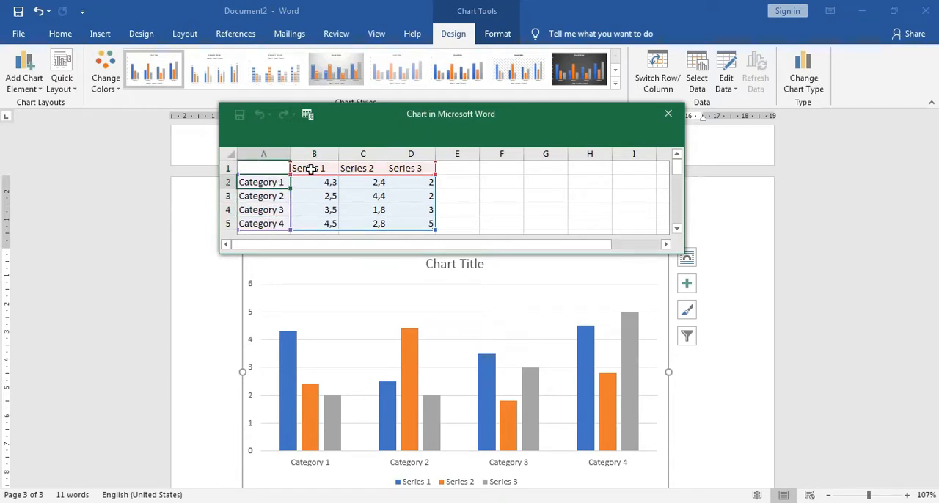
{"action": "left_click", "coordinate": [311, 170]}
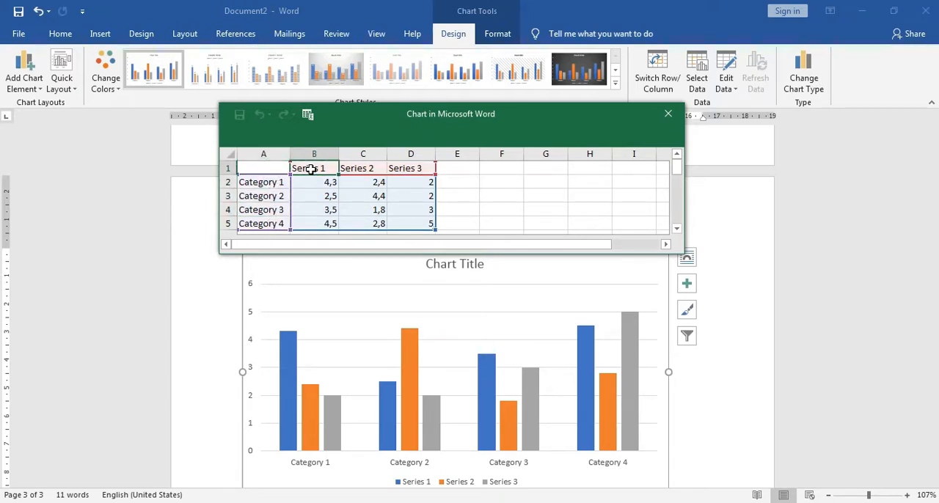
{"action": "type", "text": "20"}
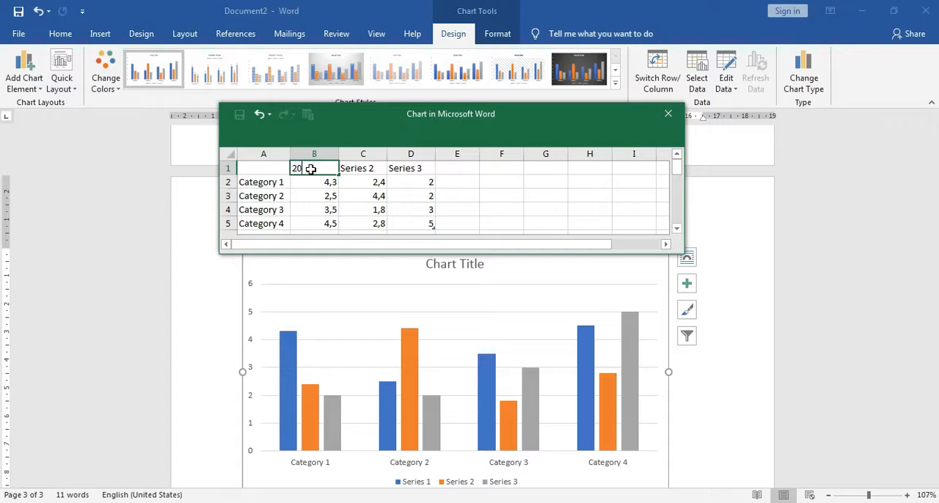
{"action": "type", "text": "18"}
{"action": "key", "text": "Tab"}
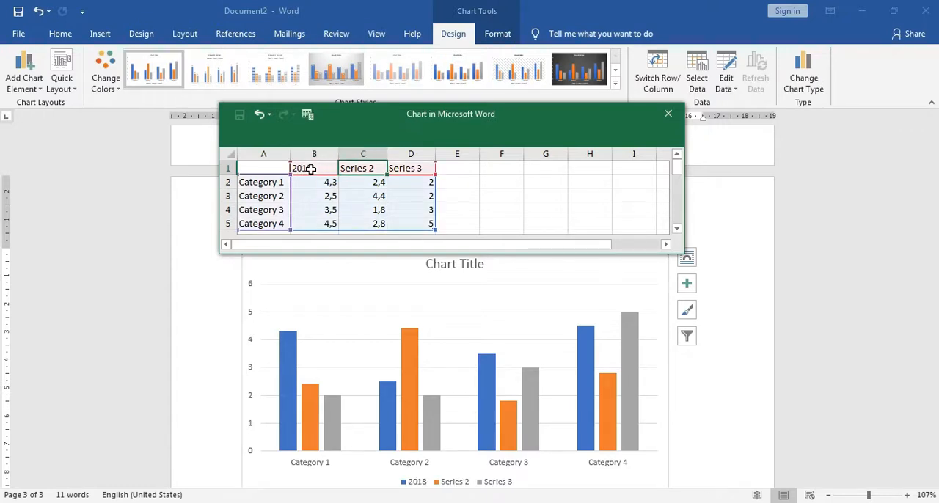
{"action": "type", "text": "2019"}
{"action": "key", "text": "Tab"}
{"action": "type", "text": "2020"}
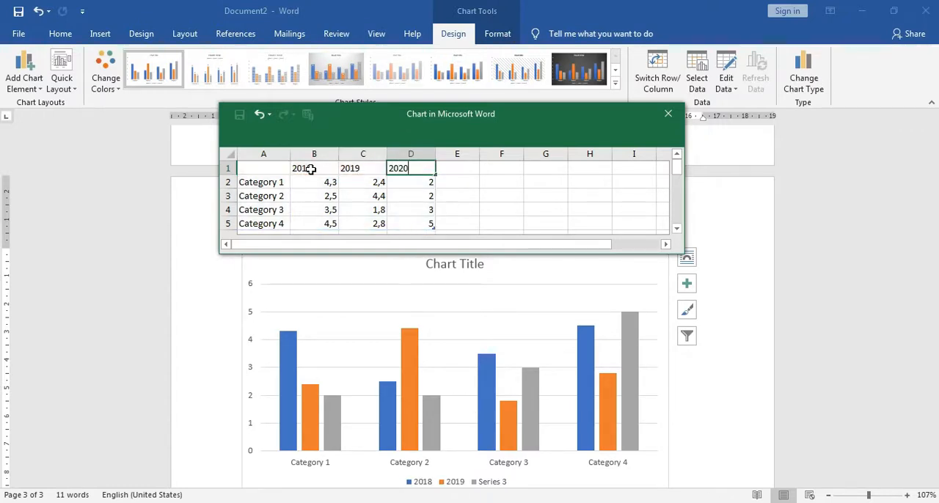
Rename the four categories in the chart's data sheet to AVANZA, XENIA, ERTIGA and EXPANDER.
{"action": "left_click", "coordinate": [260, 183]}
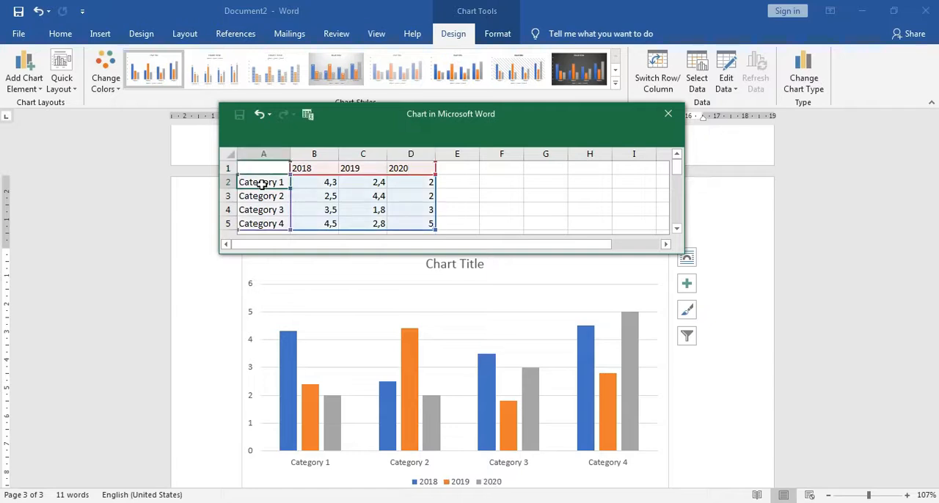
{"action": "type", "text": "AVANZA"}
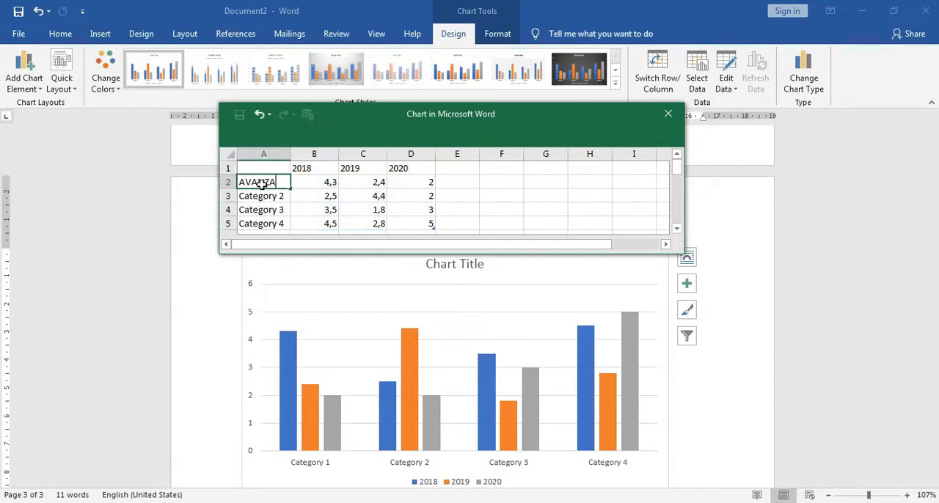
{"action": "key", "text": "Return"}
{"action": "type", "text": "XENI"}
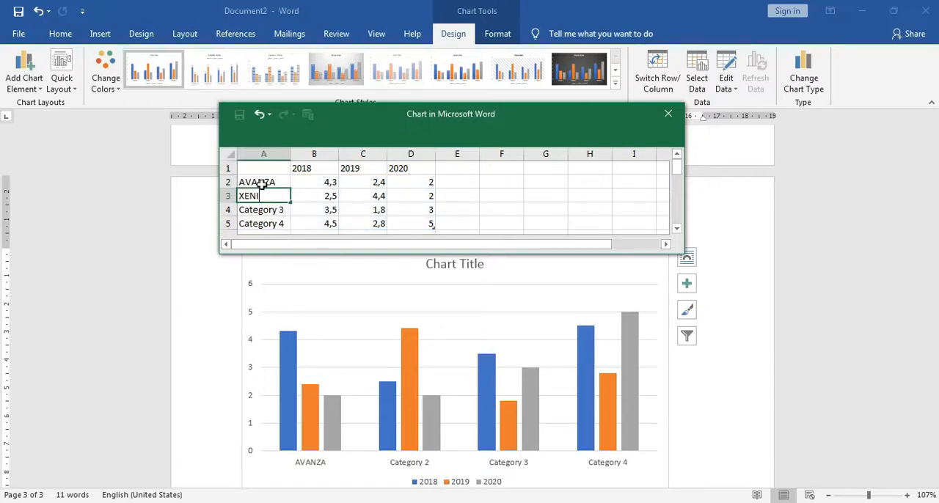
{"action": "type", "text": "A"}
{"action": "key", "text": "Return"}
{"action": "type", "text": "ERTIG"}
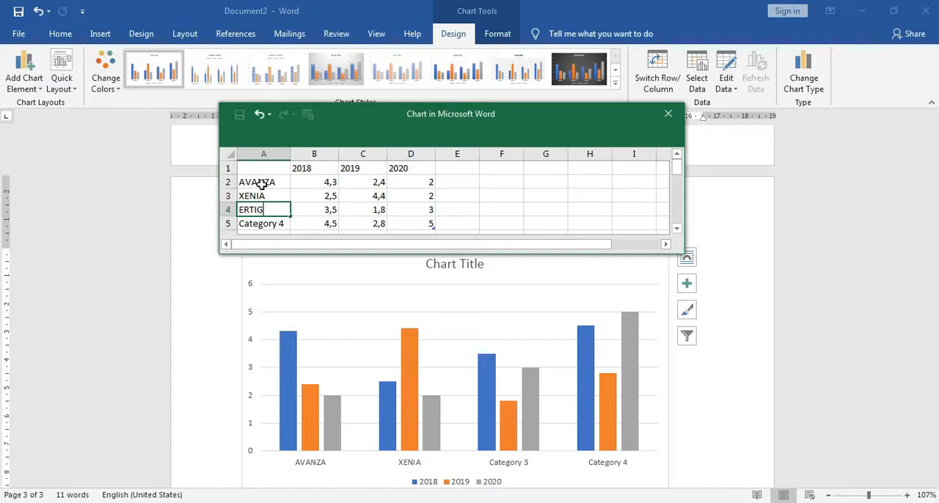
{"action": "type", "text": "A"}
{"action": "key", "text": "Return"}
{"action": "type", "text": "EX"}
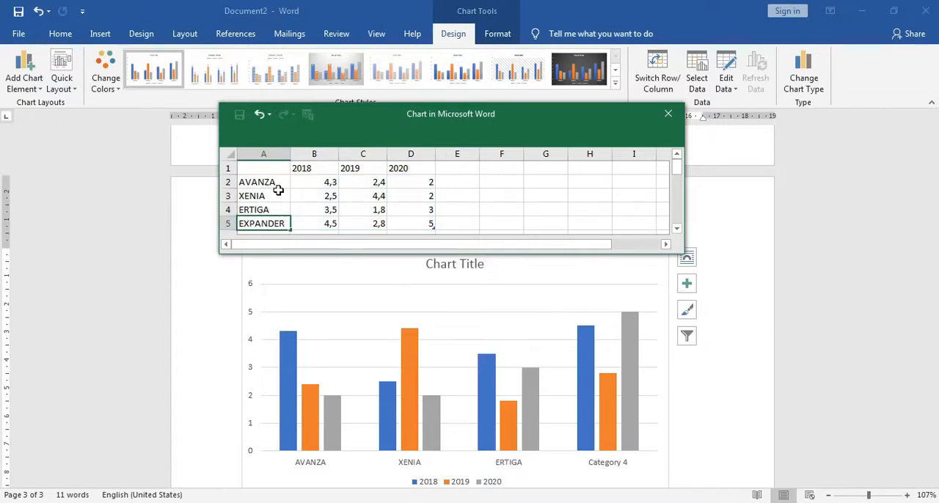
Set the 2018 values to 50 for AVANZA, 40 for XENIA, 30 for ERTIGA and 20 for EXPANDER.
{"action": "left_click", "coordinate": [313, 182]}
{"action": "type", "text": "50"}
{"action": "key", "text": "Return"}
{"action": "type", "text": "40"}
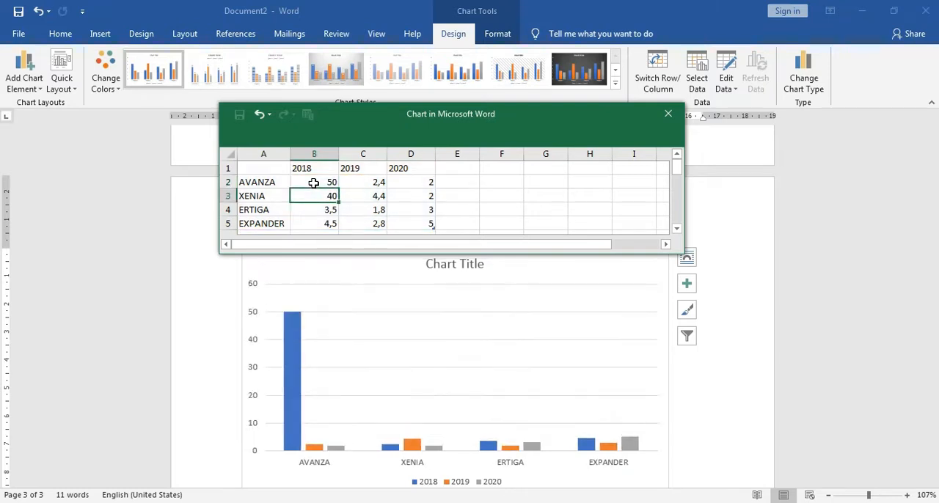
{"action": "key", "text": "Return"}
{"action": "type", "text": "30"}
{"action": "key", "text": "Return"}
{"action": "type", "text": "20"}
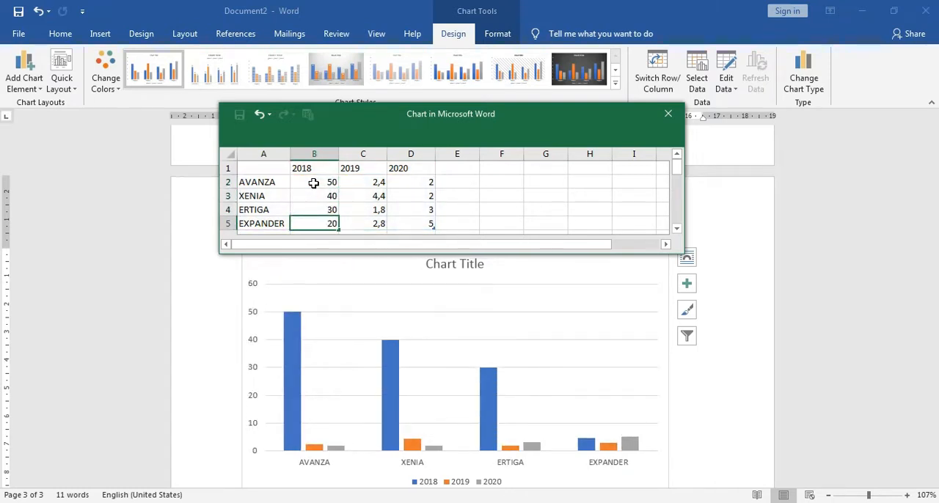
Set the 2019 values in the chart's data sheet to 60 for AVANZA, 50 for XENIA, 40 for ERTIGA and 60 for EXPANDER.
{"action": "key", "text": "Return"}
{"action": "left_click", "coordinate": [379, 182]}
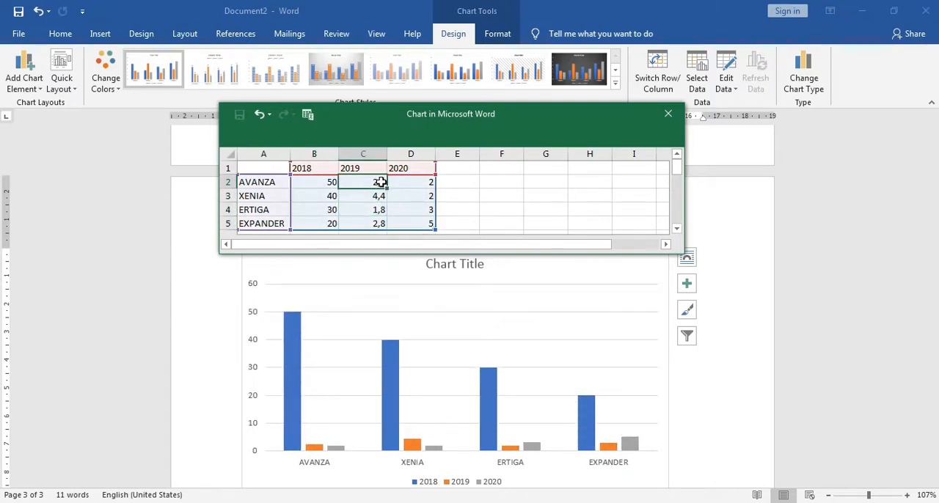
{"action": "type", "text": "60"}
{"action": "key", "text": "Return"}
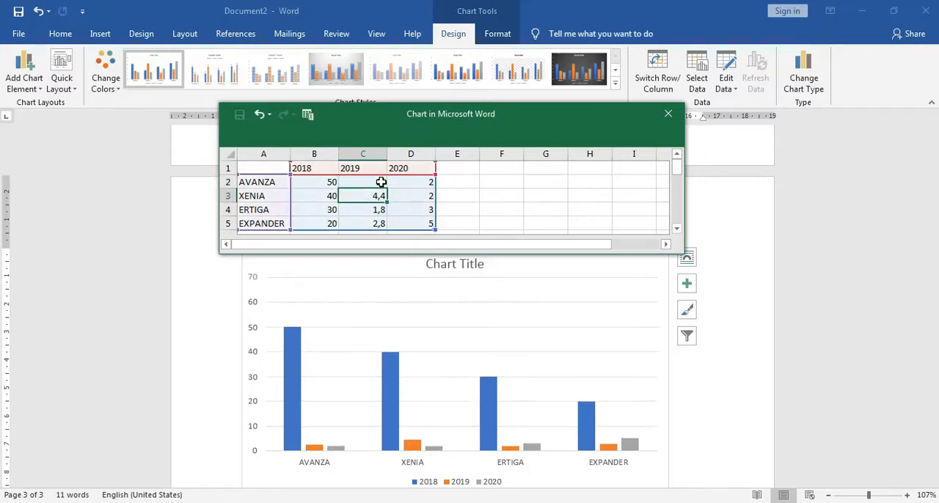
{"action": "type", "text": "50"}
{"action": "key", "text": "Return"}
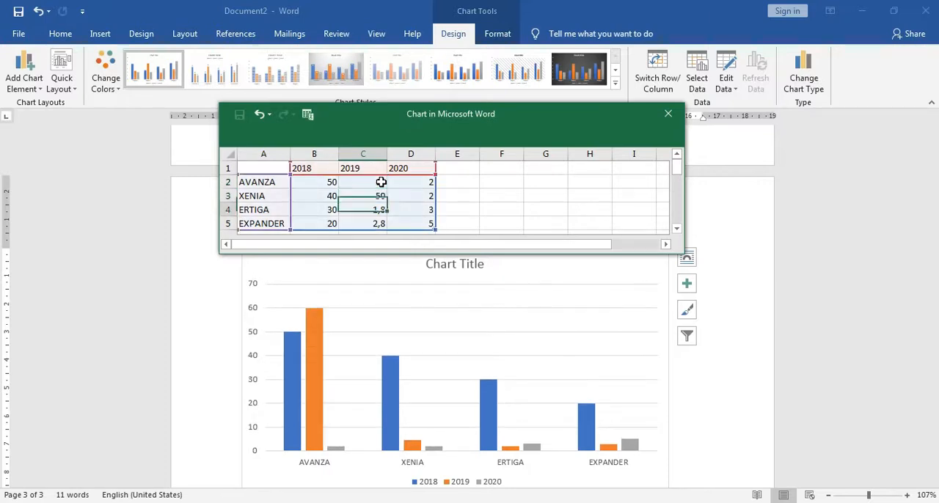
{"action": "type", "text": "40"}
{"action": "key", "text": "Return"}
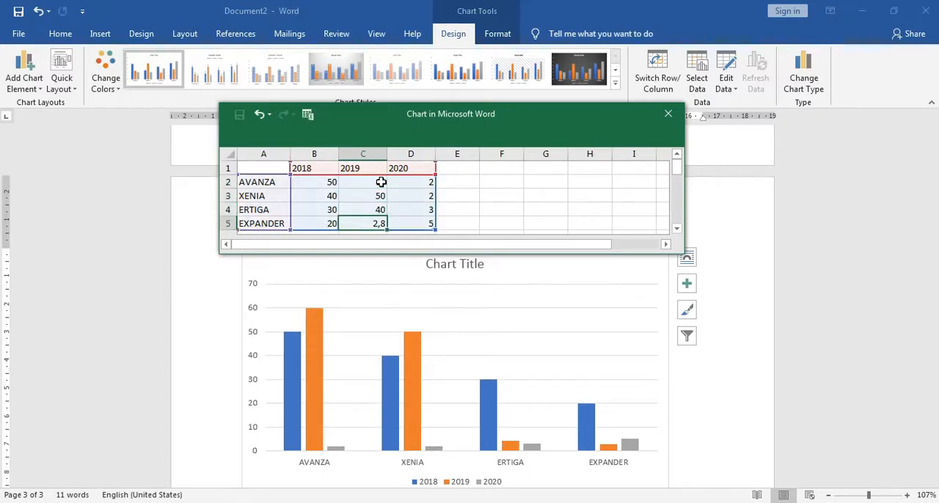
{"action": "type", "text": "60"}
{"action": "key", "text": "Return"}
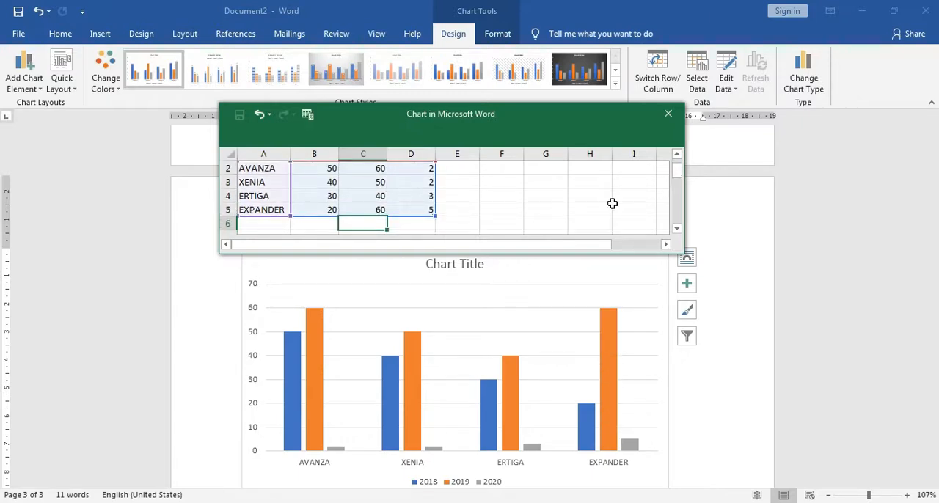
Set the 2020 values to 50 for AVANZA, 60 for XENIA, 45 for ERTIGA and 80 for EXPANDER, and close the data sheet.
{"action": "left_click", "coordinate": [677, 156]}
{"action": "left_click", "coordinate": [414, 184]}
{"action": "type", "text": "50"}
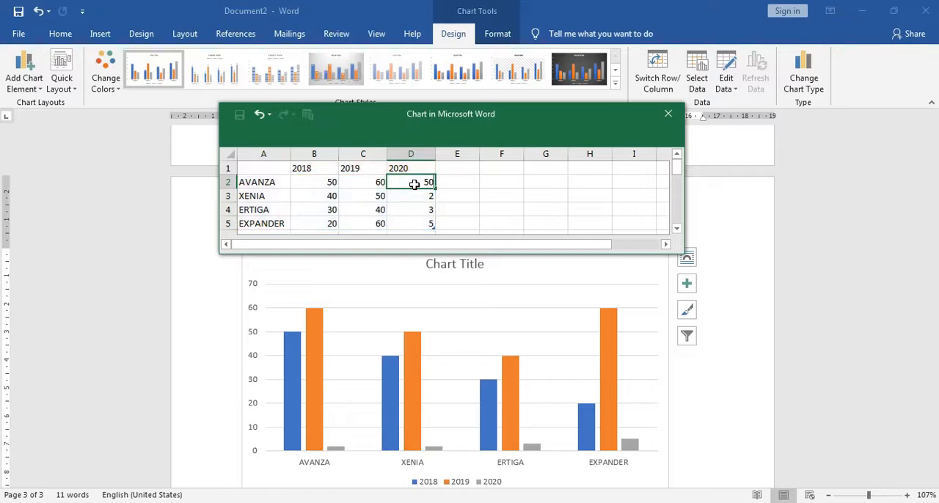
{"action": "key", "text": "Return"}
{"action": "type", "text": "60"}
{"action": "key", "text": "Return"}
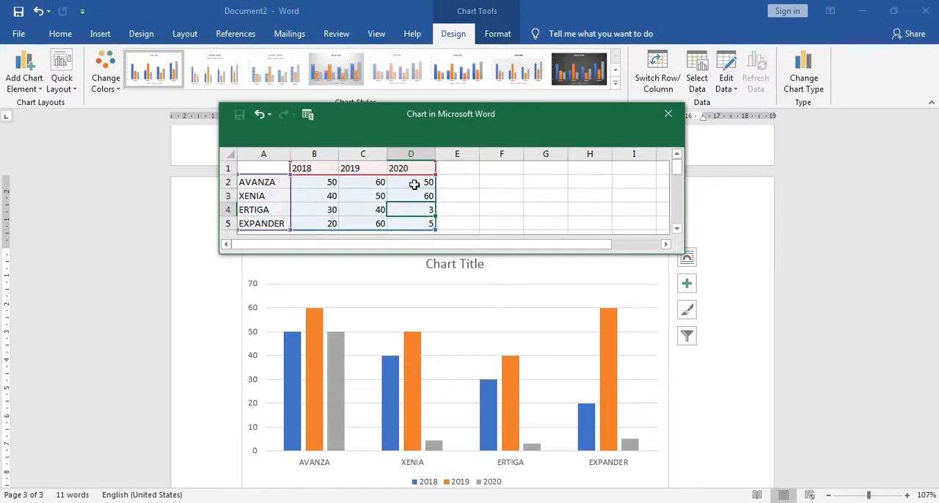
{"action": "type", "text": "45"}
{"action": "key", "text": "Return"}
{"action": "type", "text": "80"}
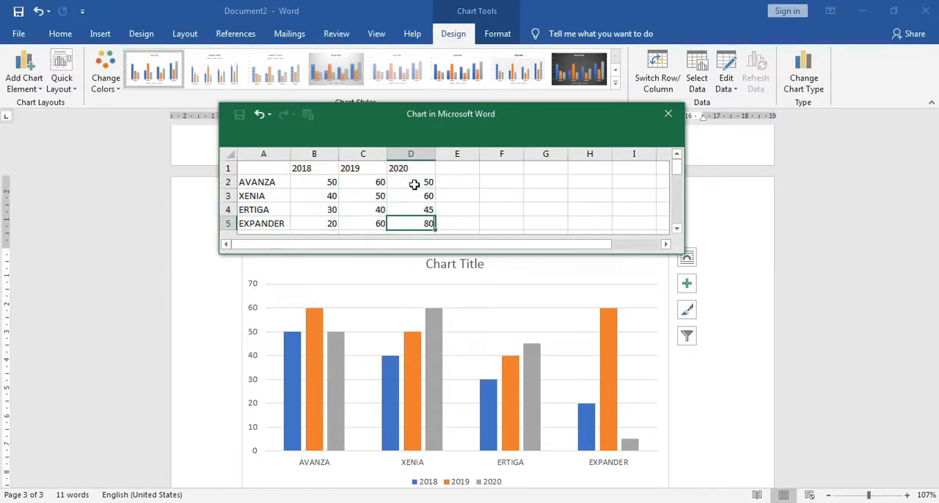
{"action": "key", "text": "Return"}
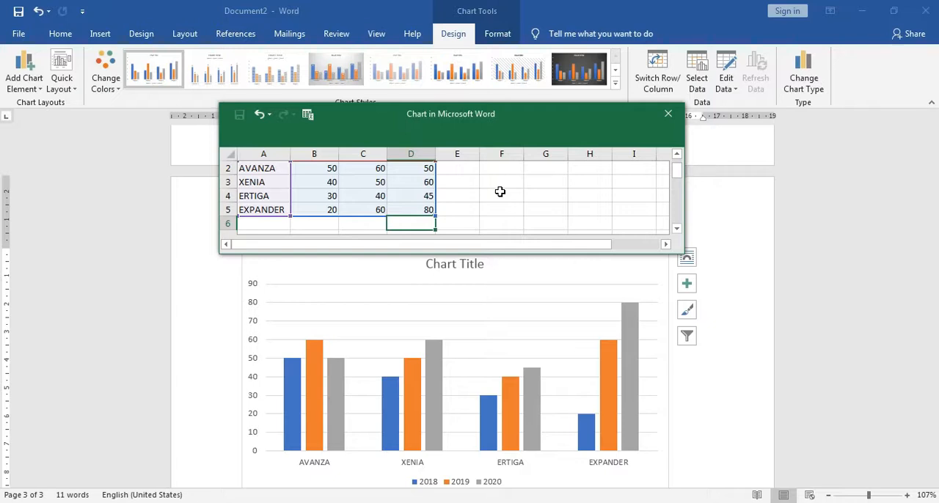
{"action": "left_click", "coordinate": [668, 119]}
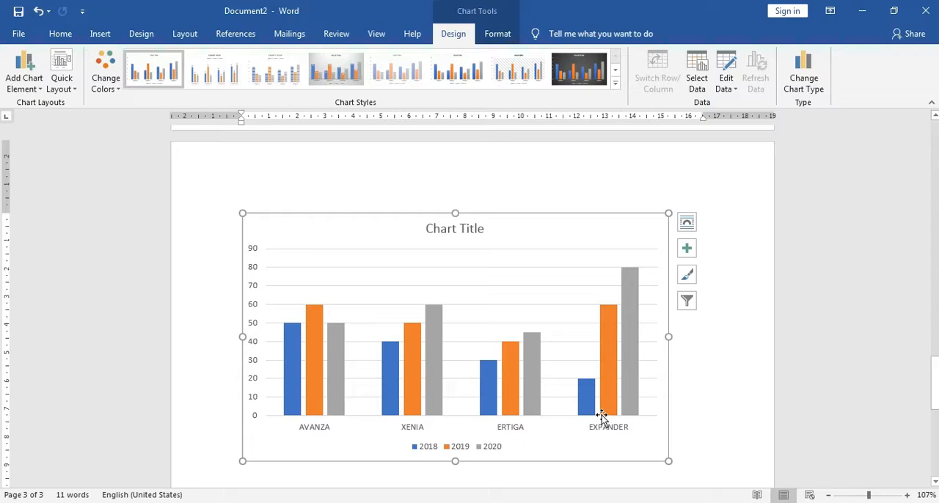
Reopen the column chart's data for editing, set ERTIGA's 2020 value to 80, and close the data sheet.
{"action": "scroll", "coordinate": [618, 388], "scroll_direction": "down", "scroll_amount": 2}
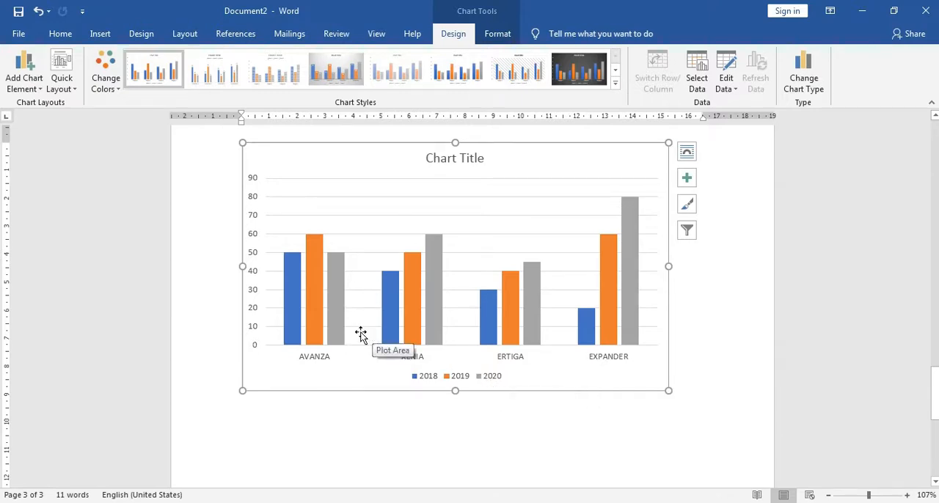
{"action": "scroll", "coordinate": [469, 272], "scroll_direction": "up", "scroll_amount": 2}
{"action": "scroll", "coordinate": [538, 291], "scroll_direction": "down", "scroll_amount": 1}
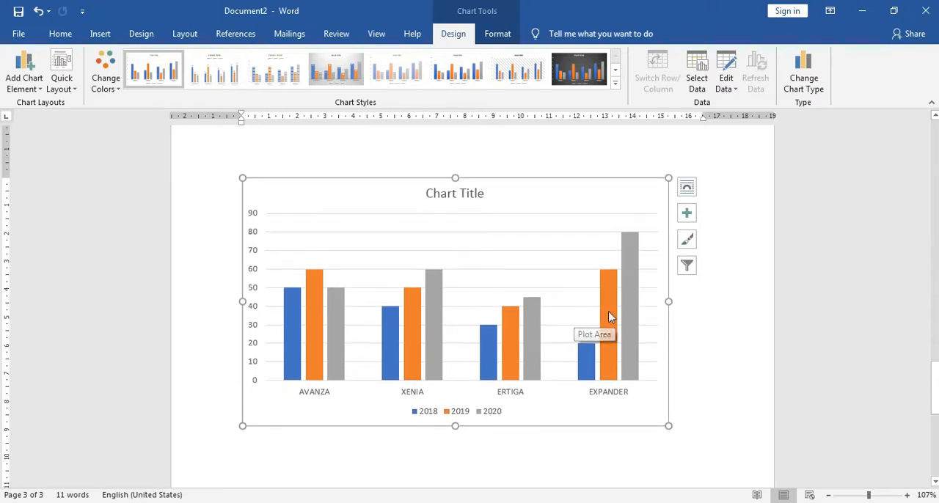
{"action": "right_click", "coordinate": [607, 196]}
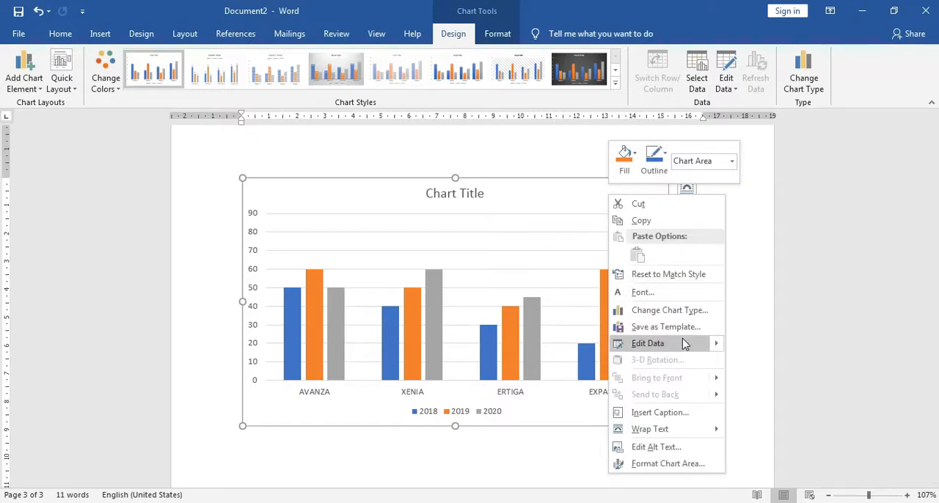
{"action": "mouse_move", "coordinate": [716, 347]}
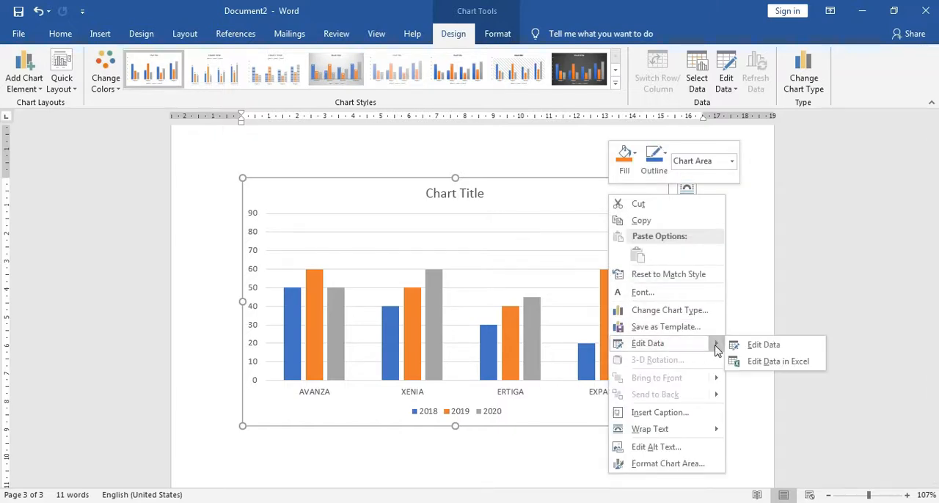
{"action": "left_click", "coordinate": [761, 351]}
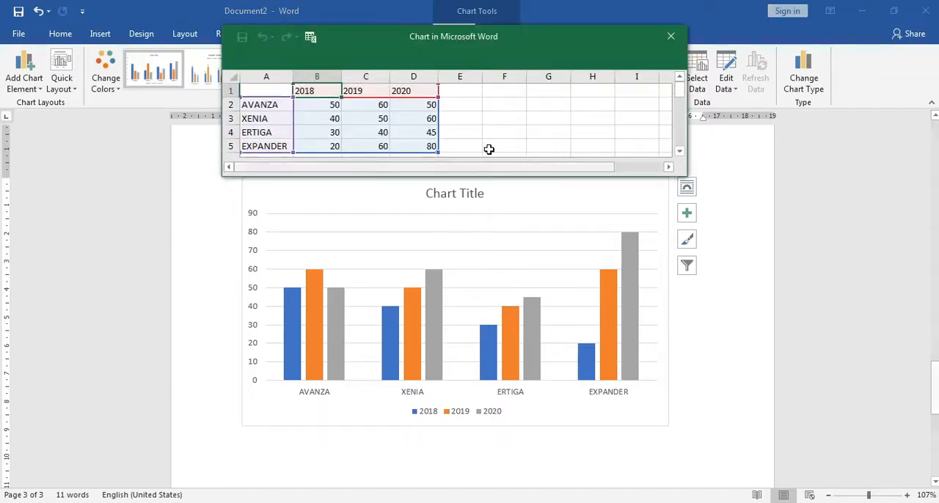
{"action": "left_click", "coordinate": [431, 147]}
{"action": "left_click", "coordinate": [431, 134]}
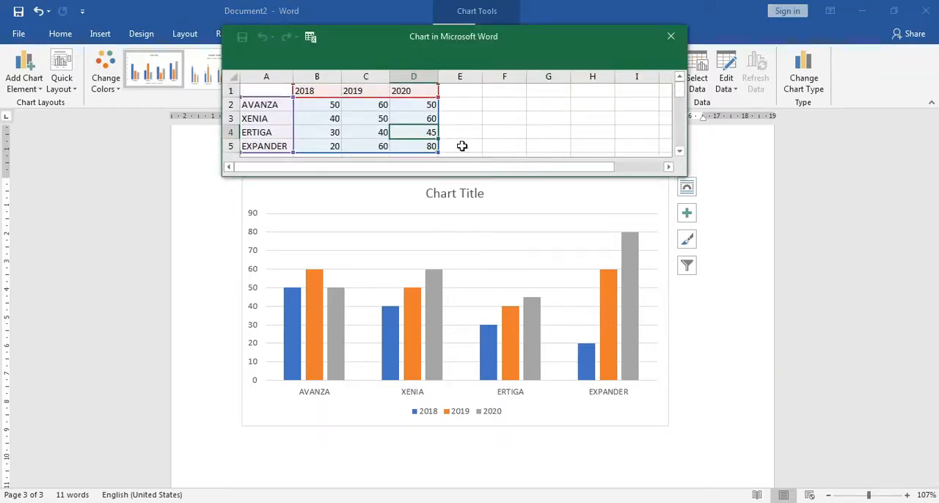
{"action": "type", "text": "80"}
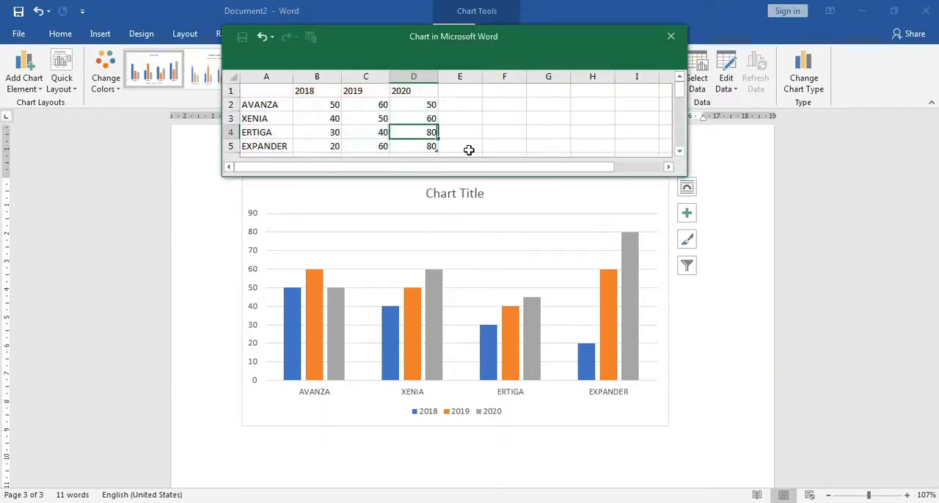
{"action": "key", "text": "Return"}
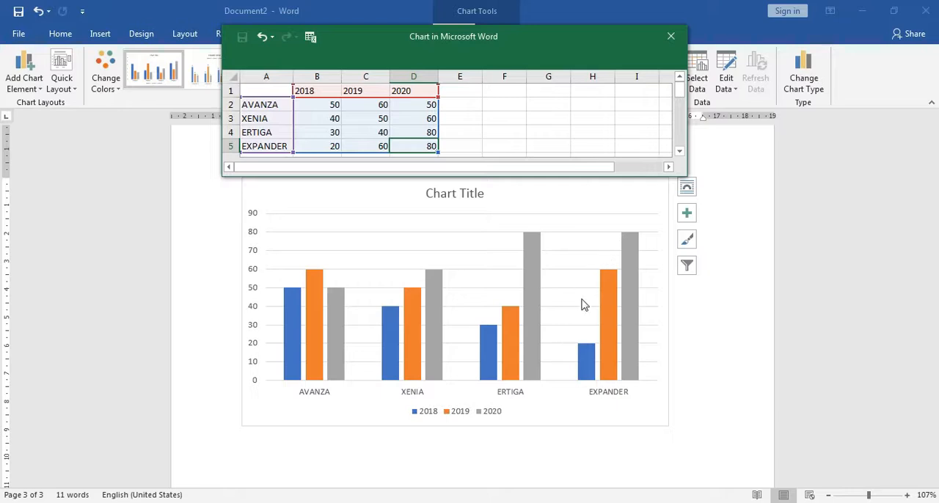
{"action": "left_click", "coordinate": [670, 39]}
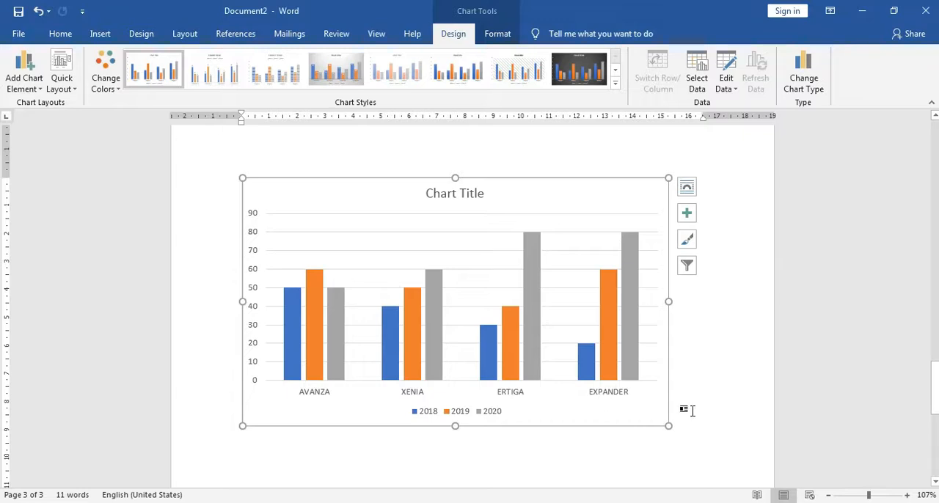
Deselect the chart by placing the text cursor on the line below it, and show the insert commands.
{"action": "left_click", "coordinate": [692, 411]}
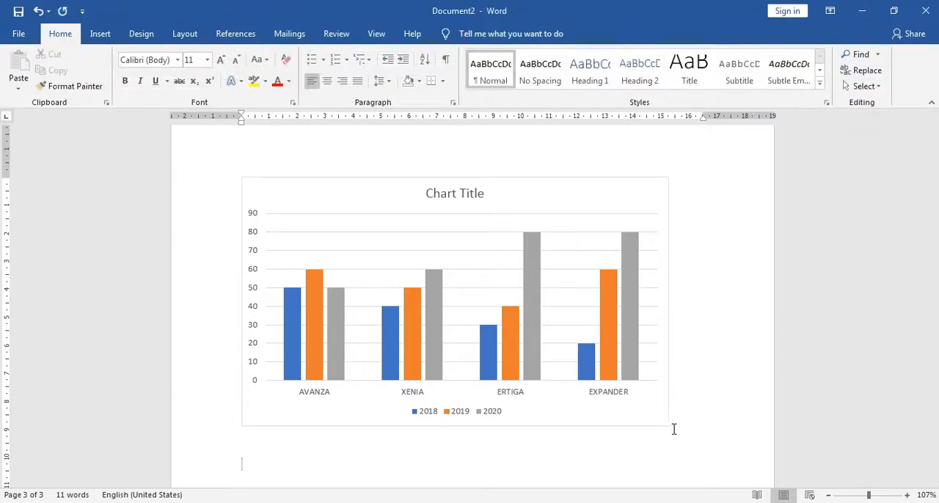
{"action": "left_click", "coordinate": [100, 37]}
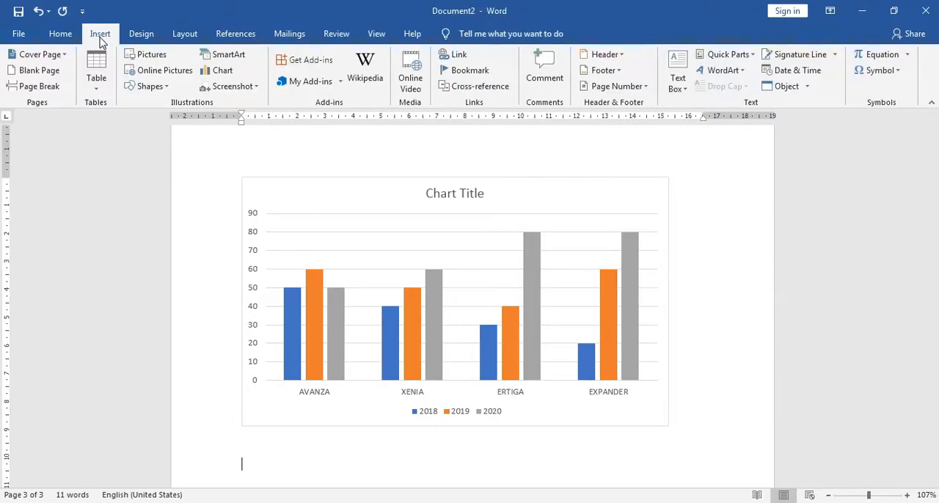